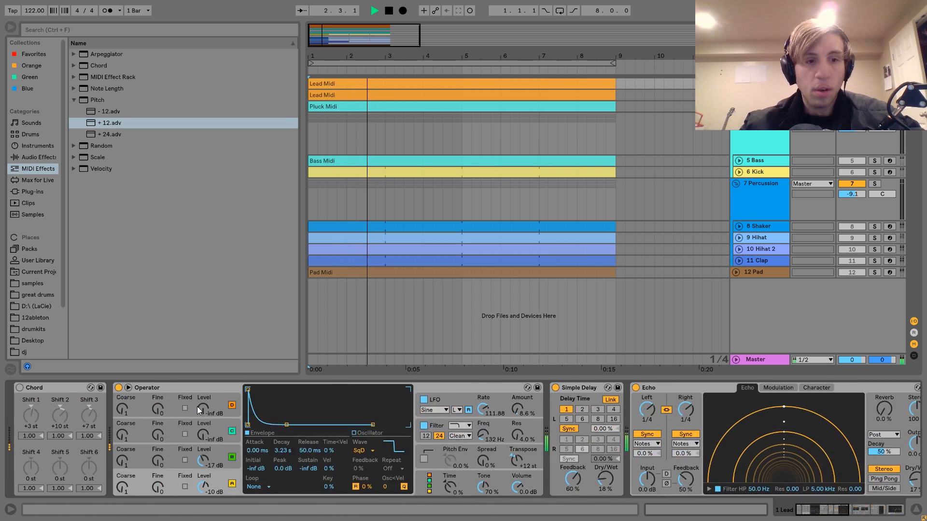
Step: Delete the Chord effect in front of Operator on the lead track and stop playback
click(60, 386)
key(space)
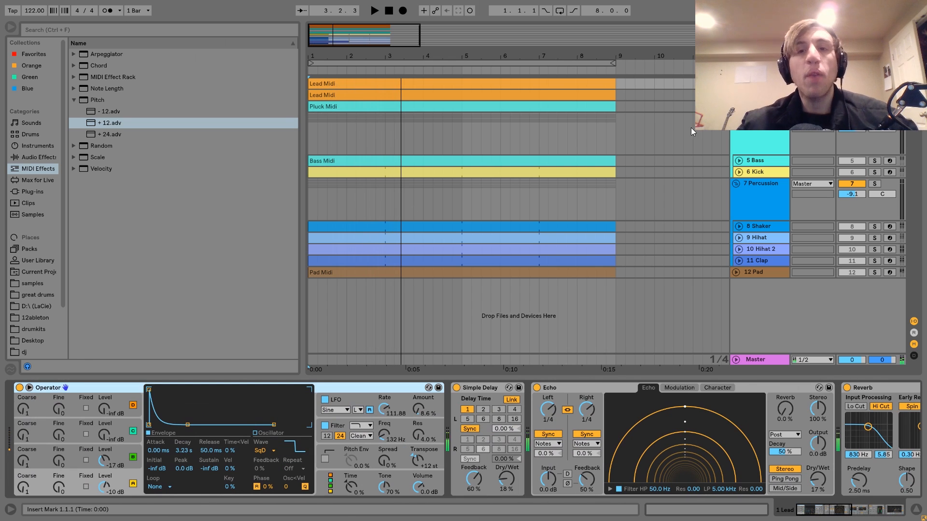
Step: Open the first Lead Midi clip with note preview enabled and audition its opening notes F#2, C#3, A2, B3 and A3
double_click(577, 85)
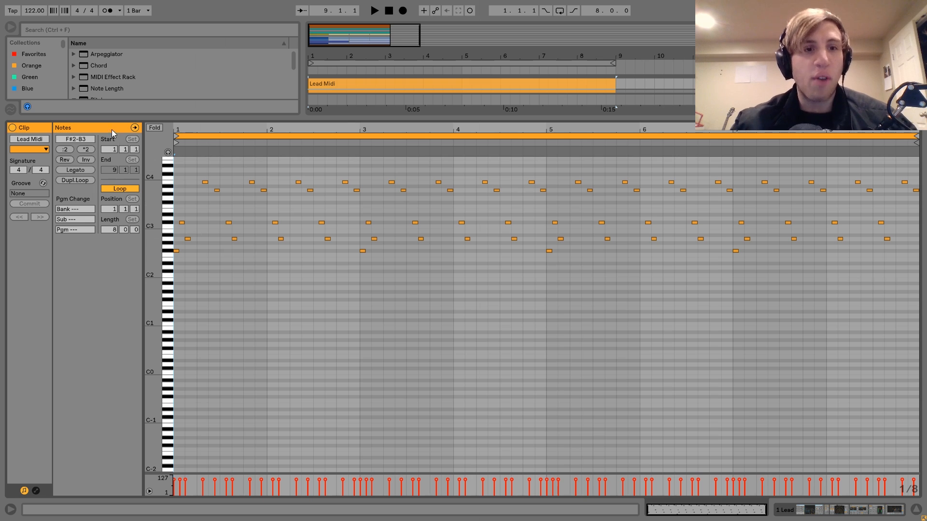
click(168, 153)
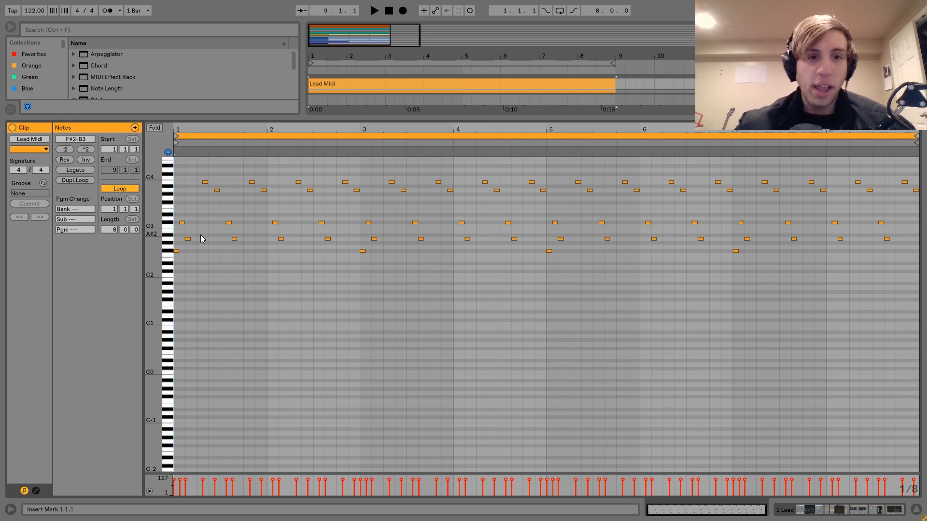
click(176, 251)
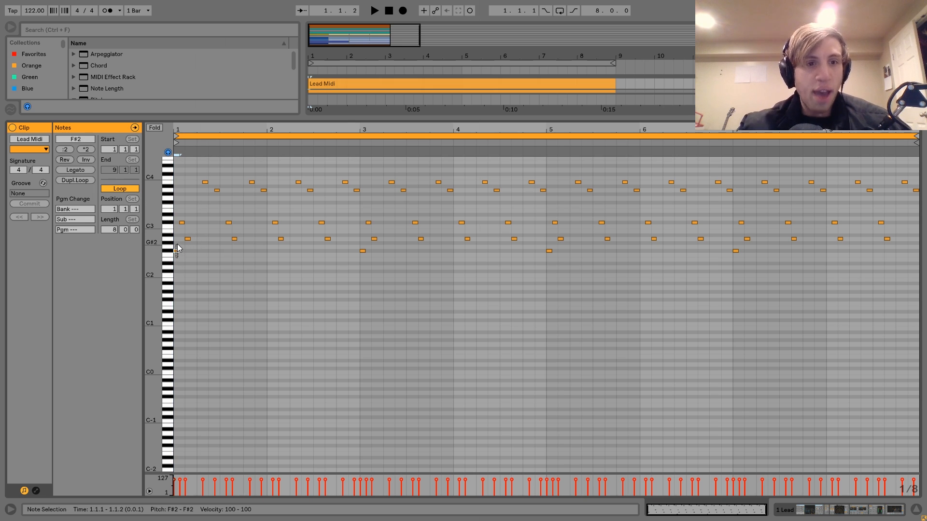
click(182, 223)
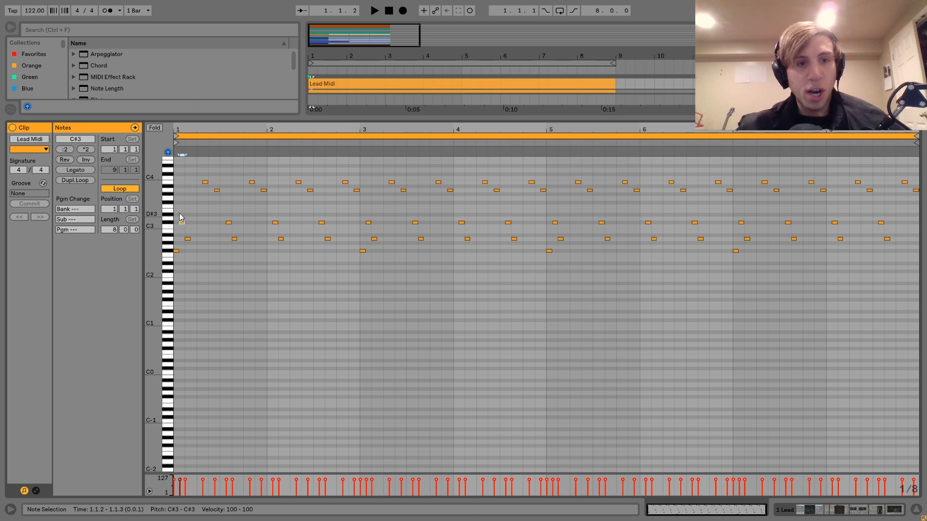
click(188, 239)
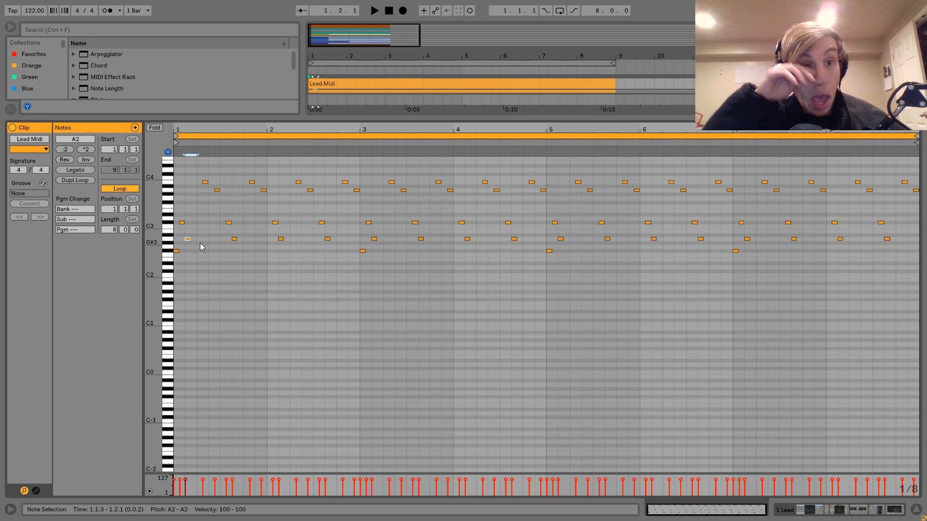
click(198, 175)
drag(204, 190, 220, 209)
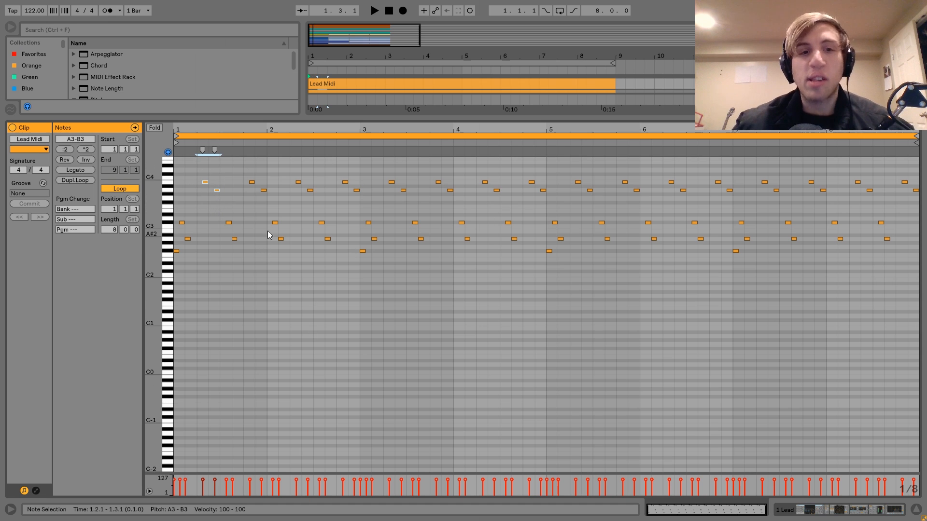
key(space)
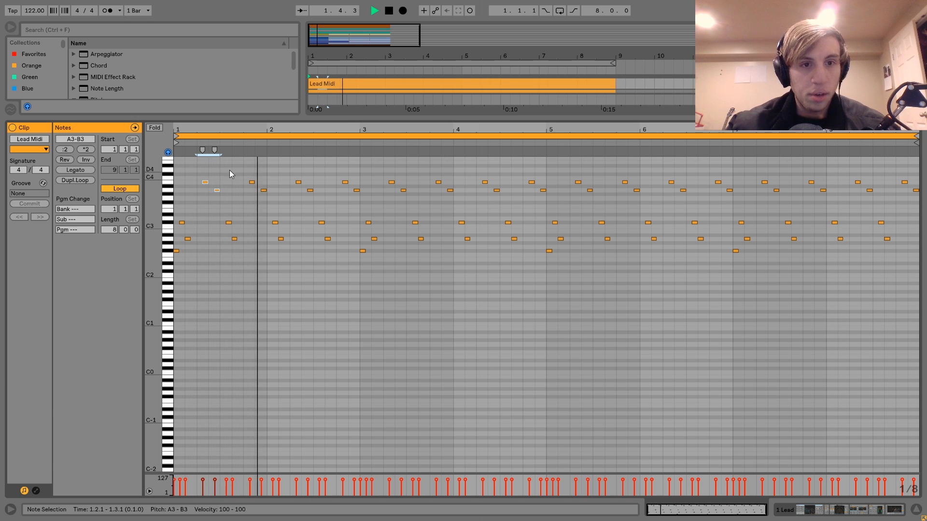
key(space)
Step: Examine and play back the lead's repeating note pattern between the F#2 notes at bars 1 and 3
drag(245, 130, 246, 166)
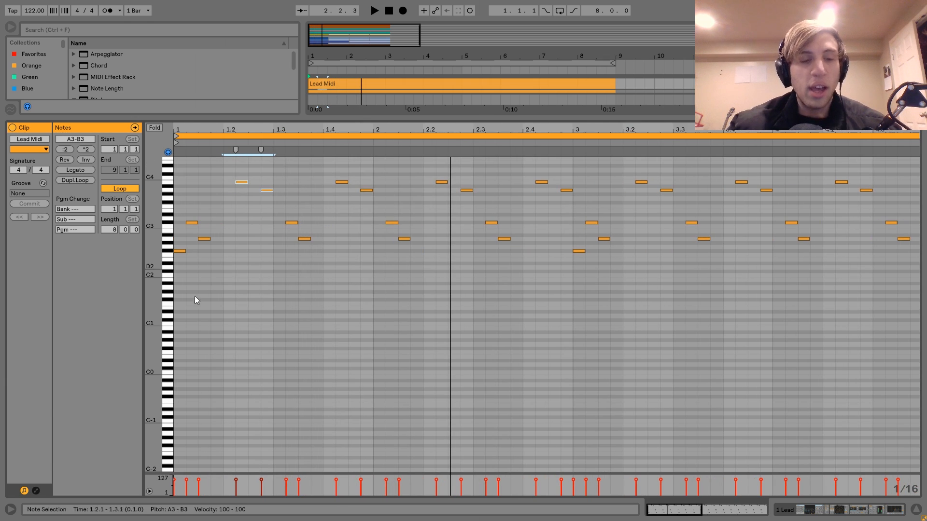
click(180, 251)
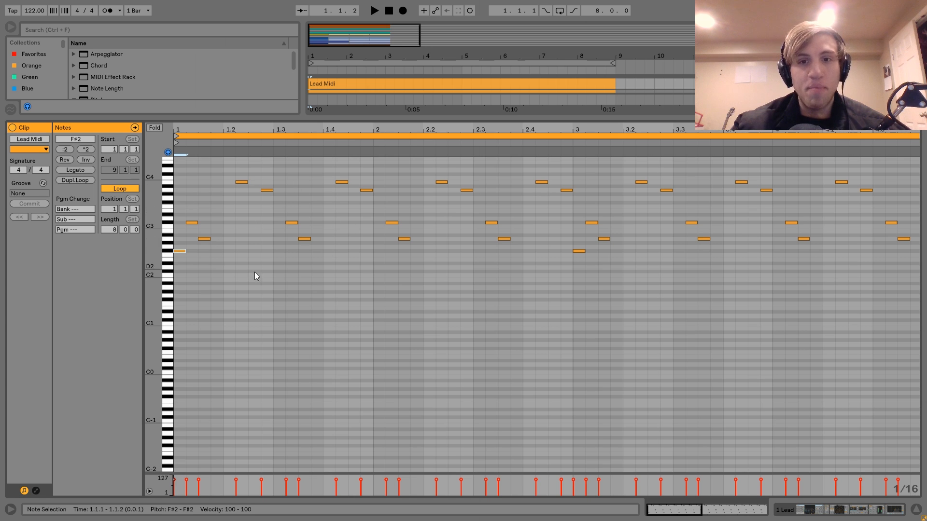
drag(190, 191, 279, 280)
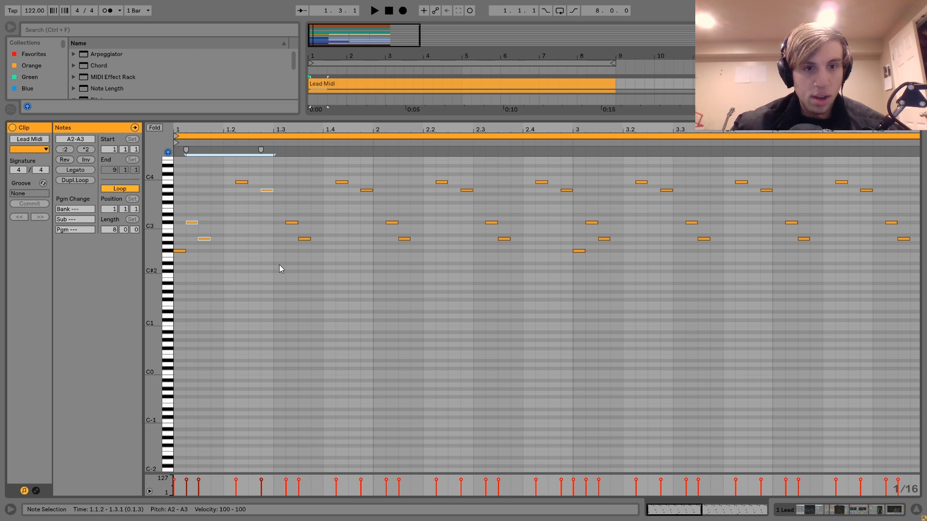
drag(188, 170, 571, 261)
click(578, 251)
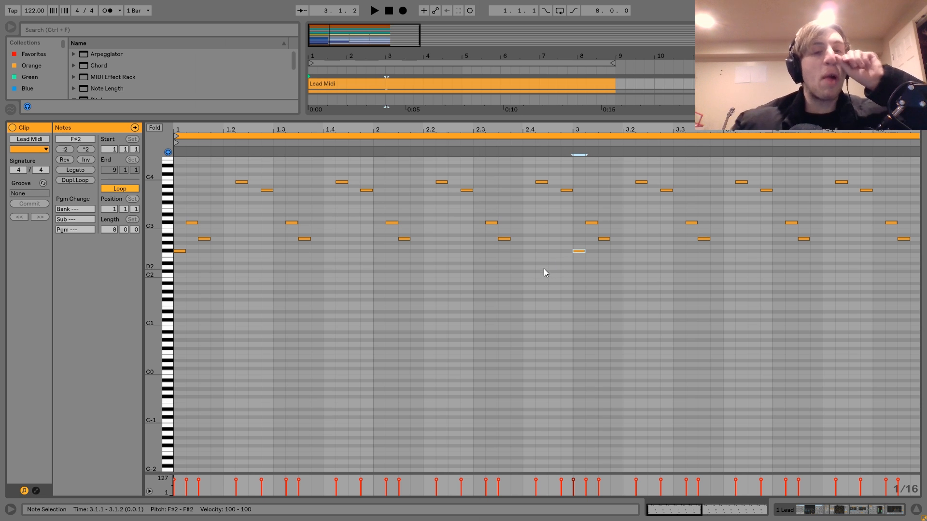
key(space)
key(space)
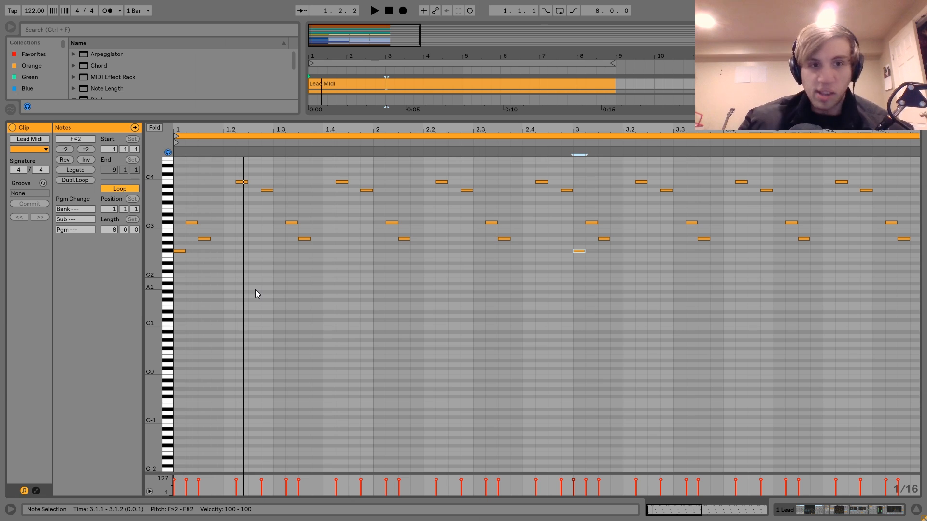
key(space)
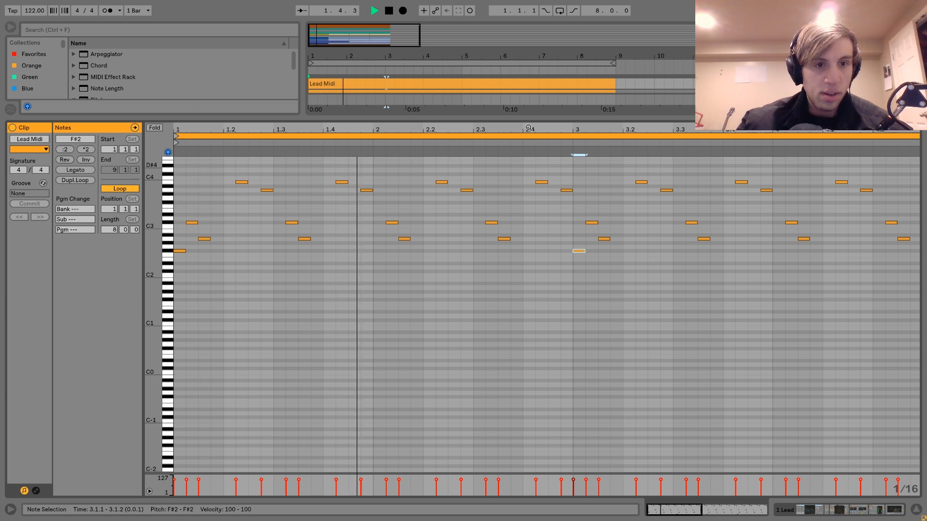
key(space)
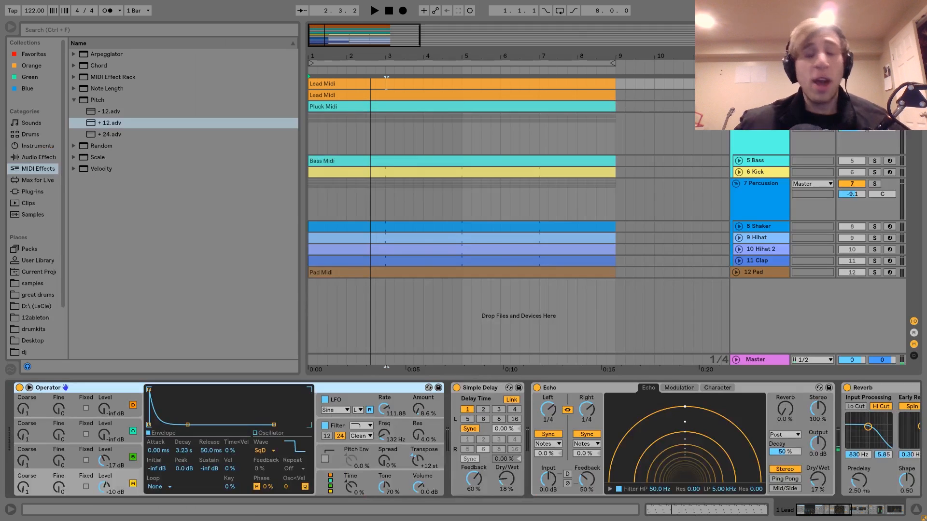
Step: Display the oscillator B settings of Operator on the lead track
scroll(217, 397, down, 1)
scroll(217, 397, up, 1)
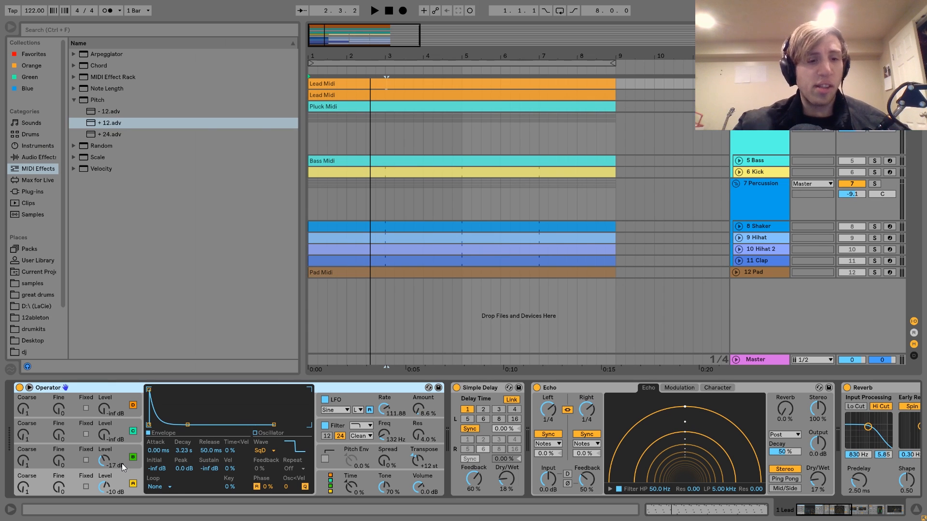
click(122, 450)
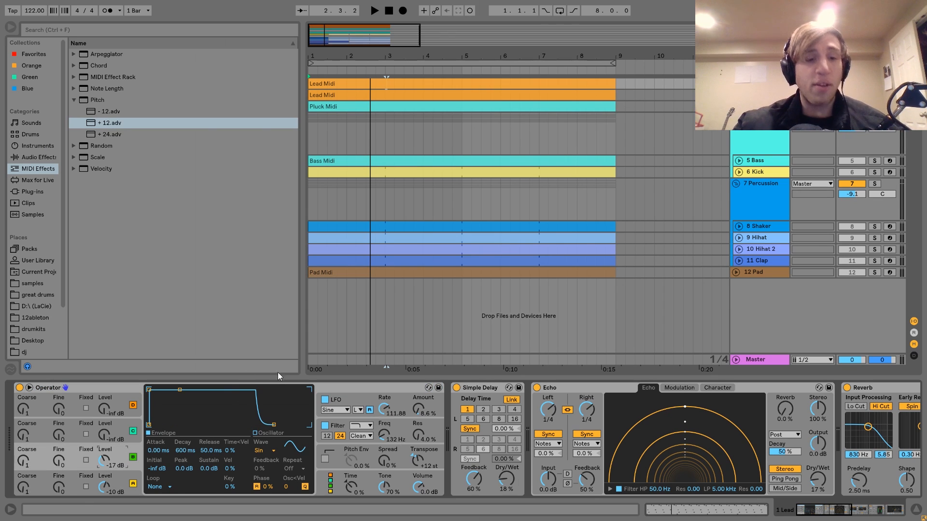
Step: Play the lead with Operator's filter bypassed, recheck oscillator B, and re-enable the filter
click(325, 425)
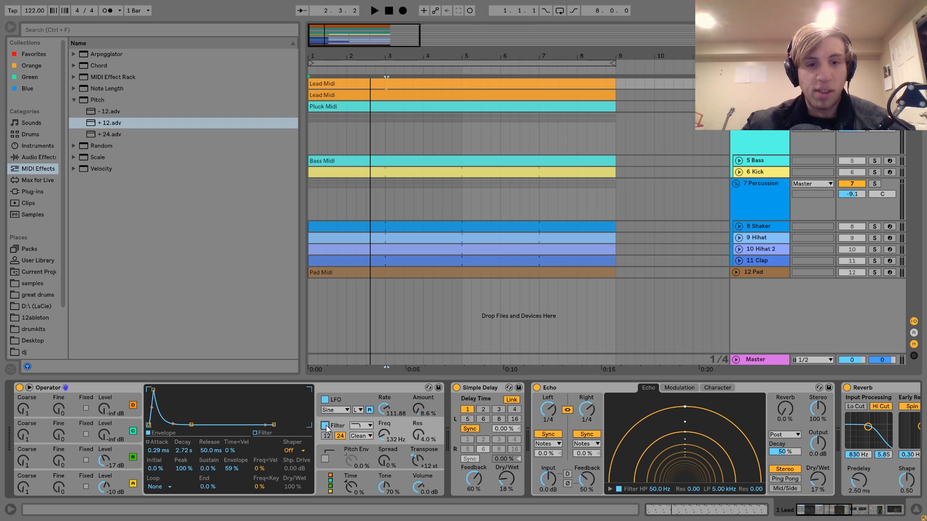
key(space)
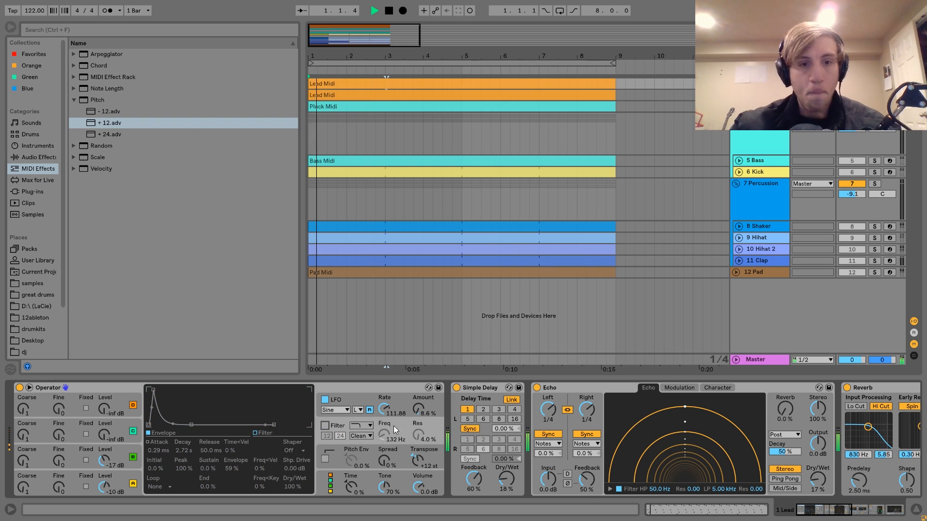
click(133, 458)
click(133, 458)
key(space)
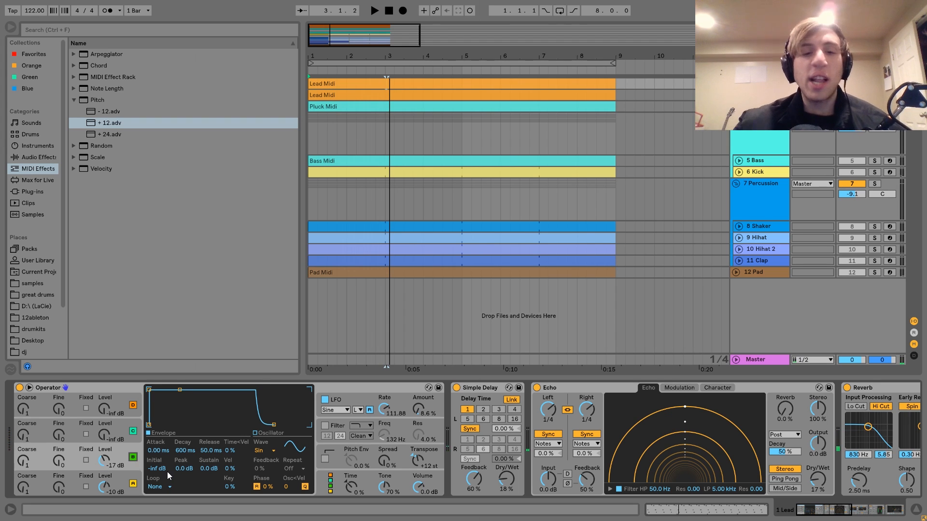
click(324, 425)
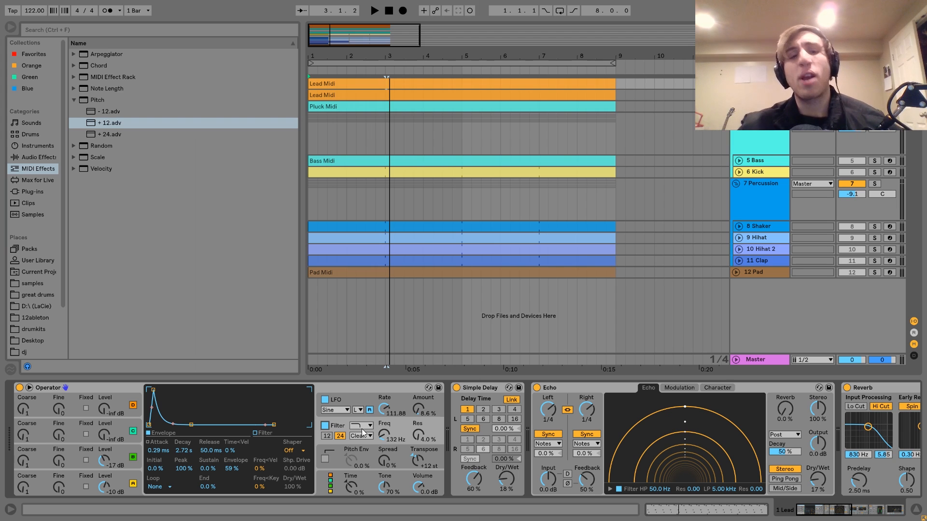
Step: Play the lead briefly with Operator's filter active
click(363, 432)
click(339, 428)
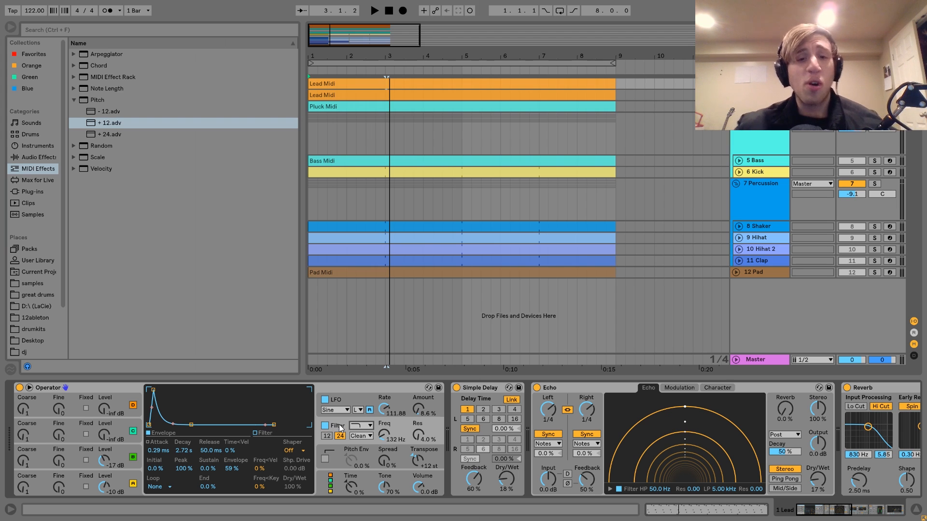
key(space)
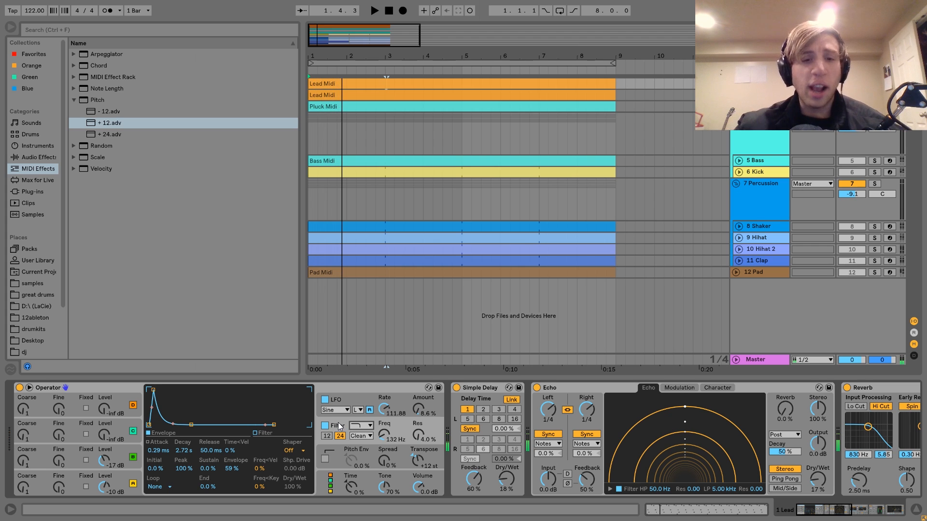
Step: Turn off Operator's filter and play the lead while reviewing the LFO settings
click(342, 398)
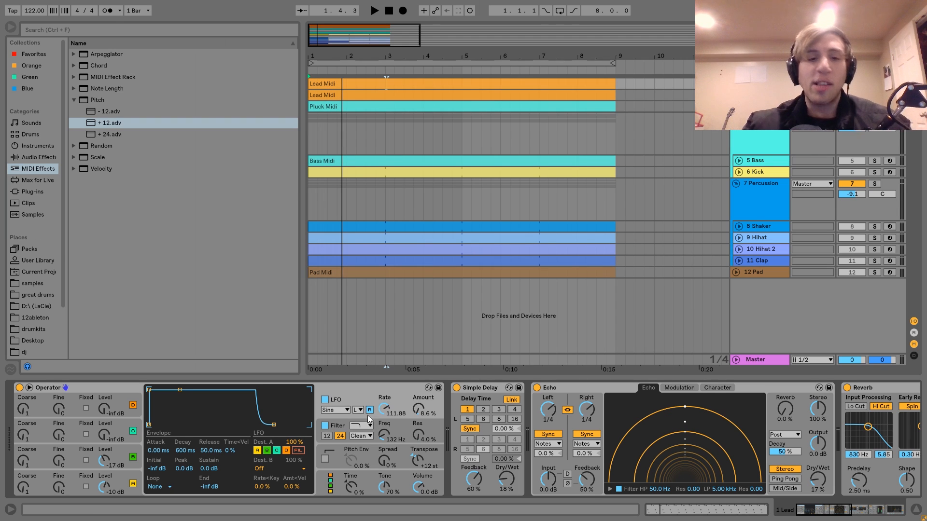
click(326, 428)
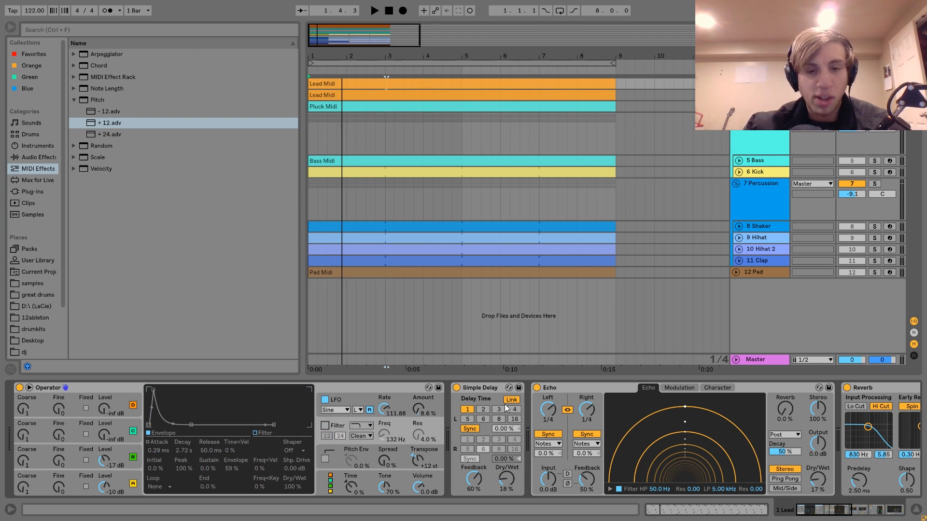
key(space)
drag(418, 409, 418, 397)
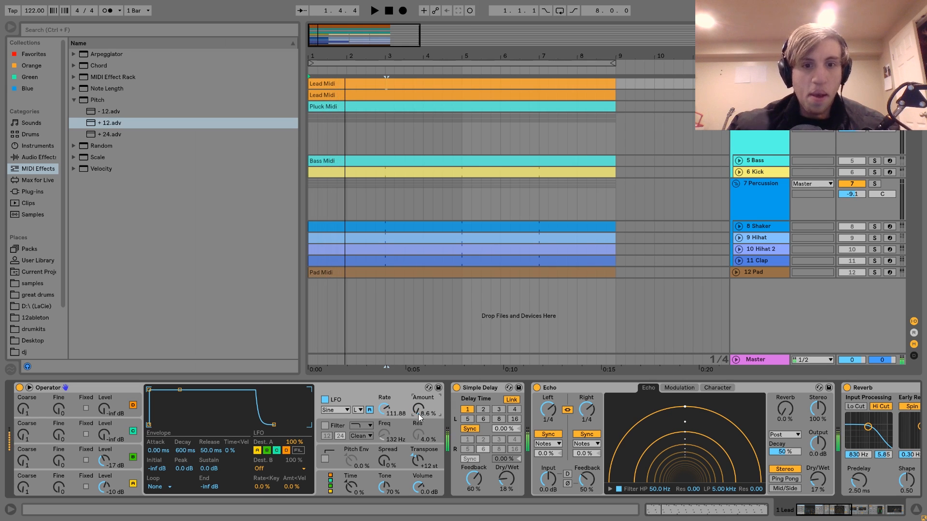
key(space)
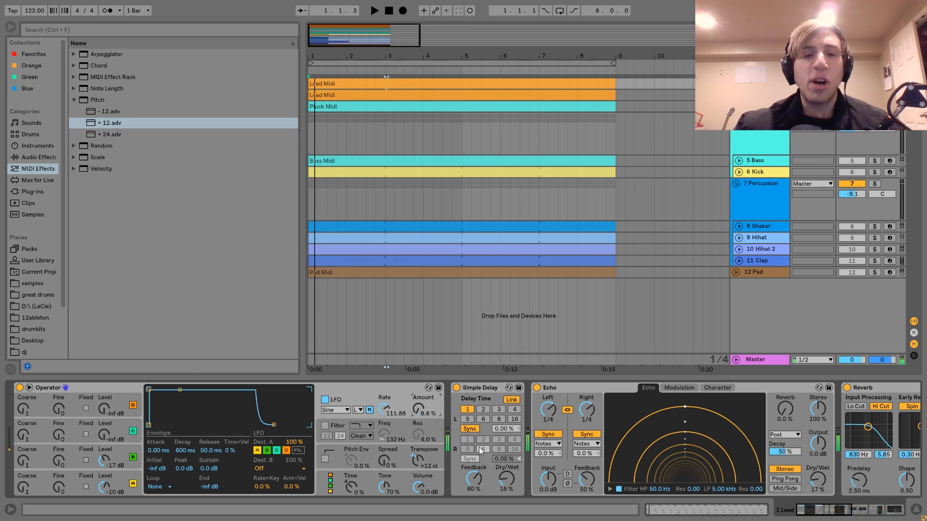
Step: Compare the lead with Operator's LFO switched off and back on during playback
click(325, 400)
key(space)
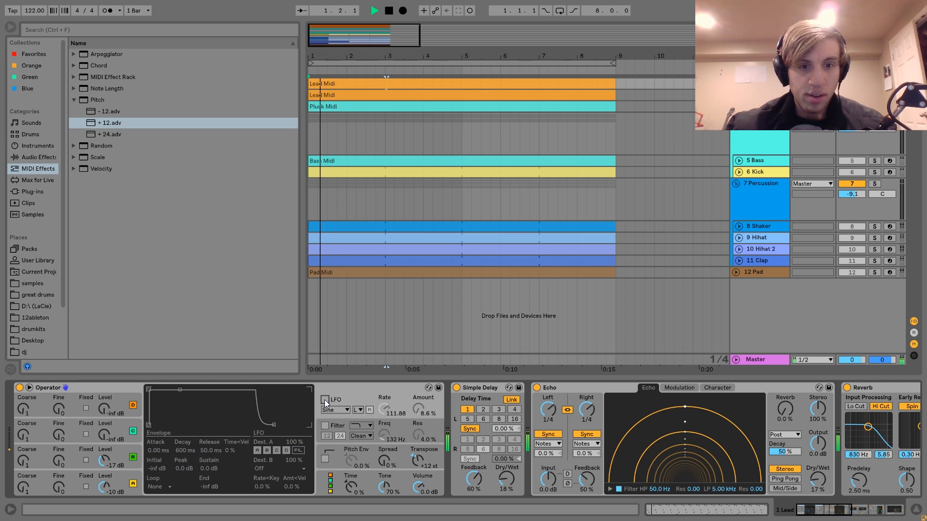
click(324, 400)
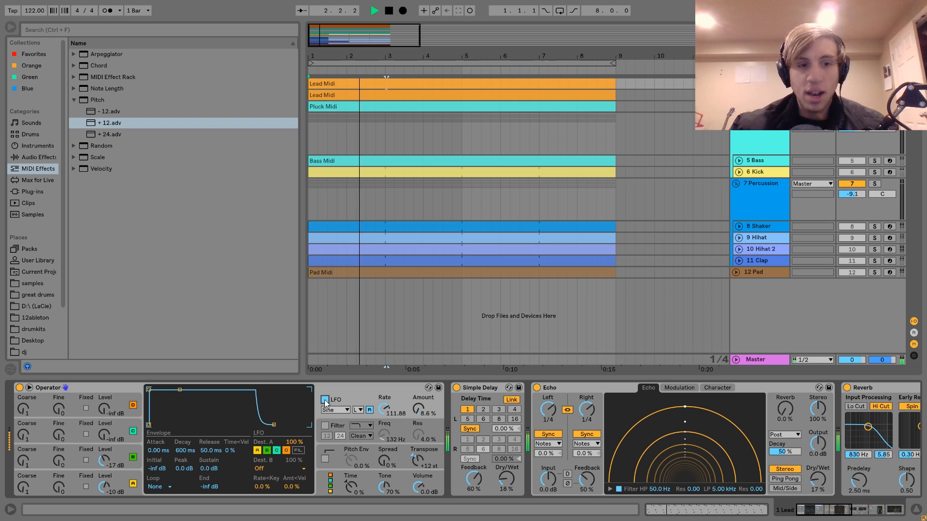
key(space)
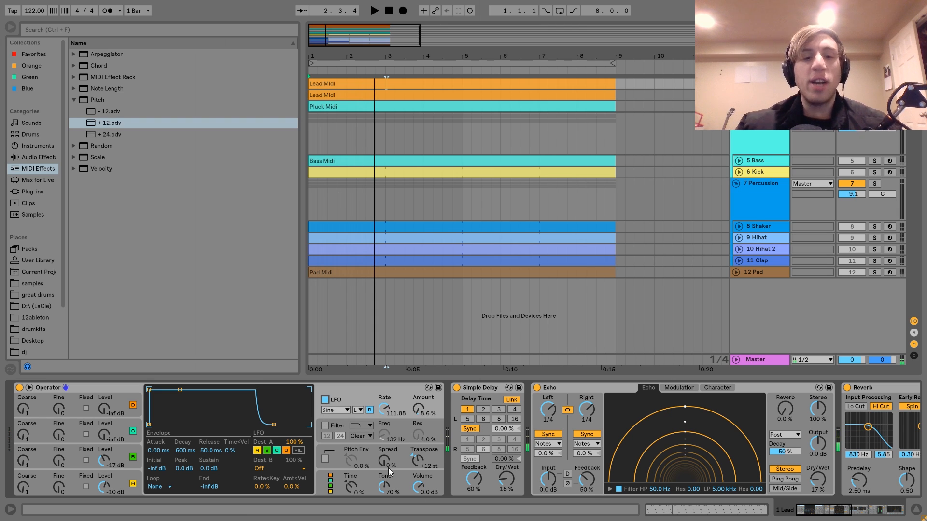
Step: Turn Operator's filter back on and play the start of the lead
click(326, 426)
key(space)
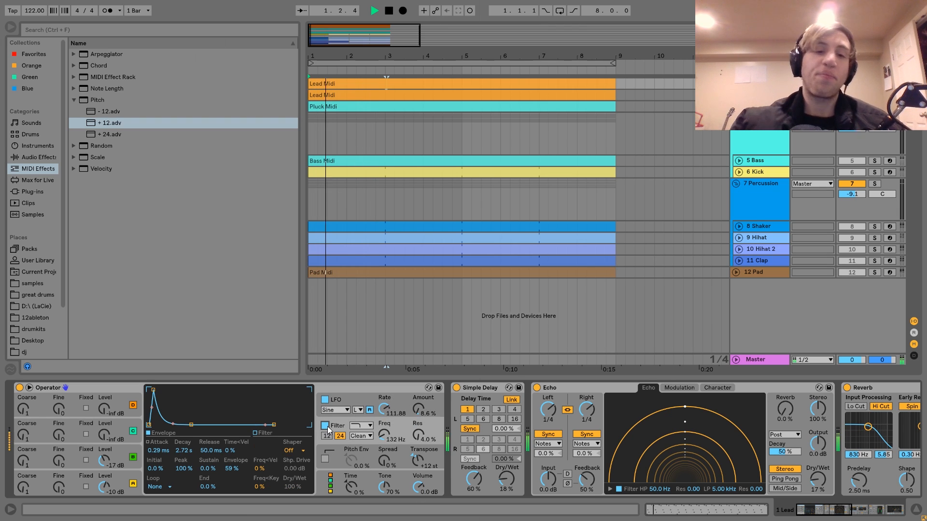
key(space)
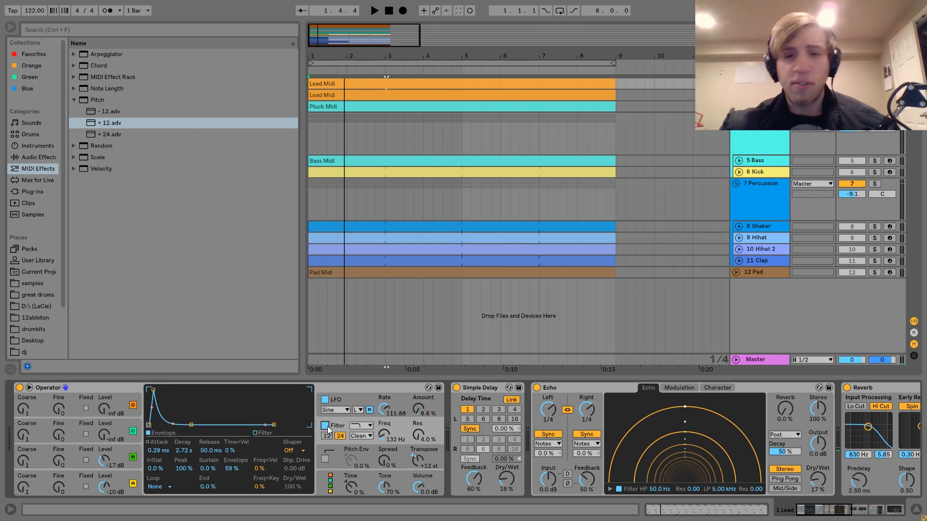
Step: Review the Simple Delay following Operator and select the Echo device on the lead track
scroll(328, 429, right, 3)
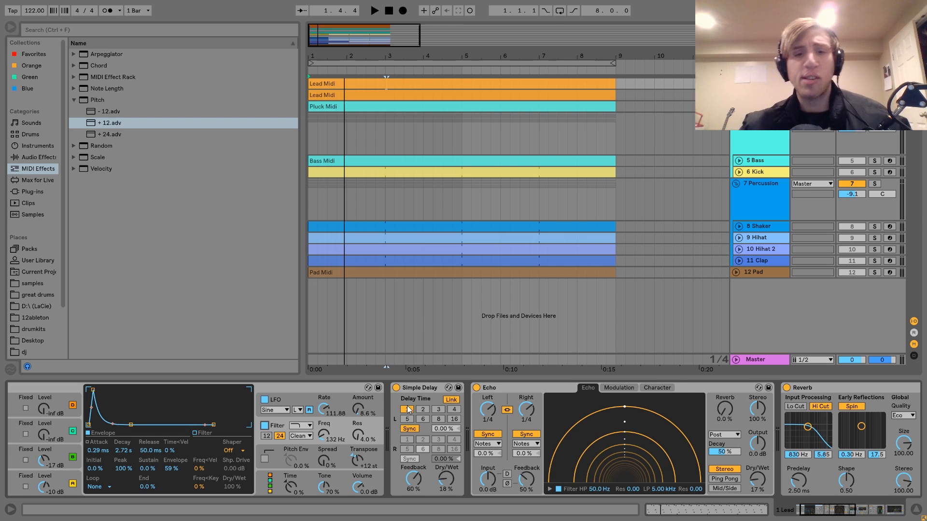
scroll(408, 409, right, 3)
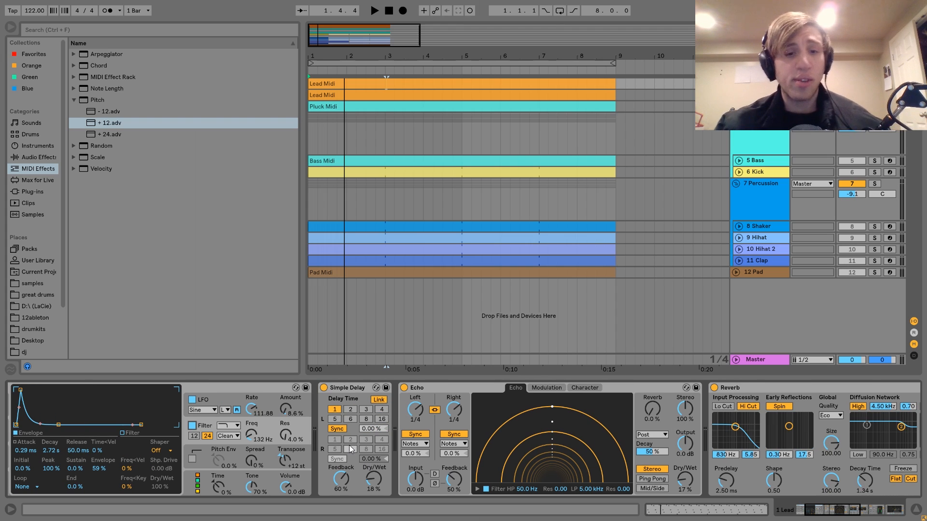
click(463, 384)
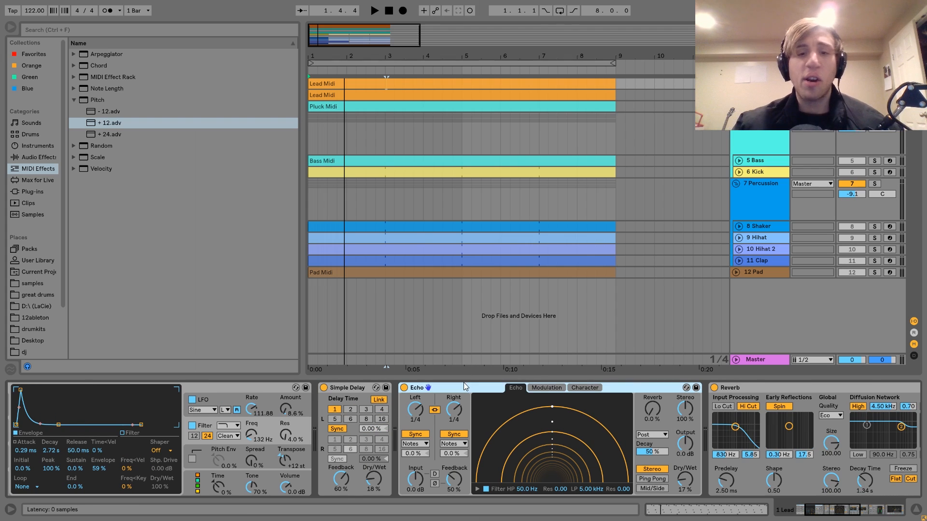
Step: Play the start of the lead in short passes while reviewing its Echo settings
key(space)
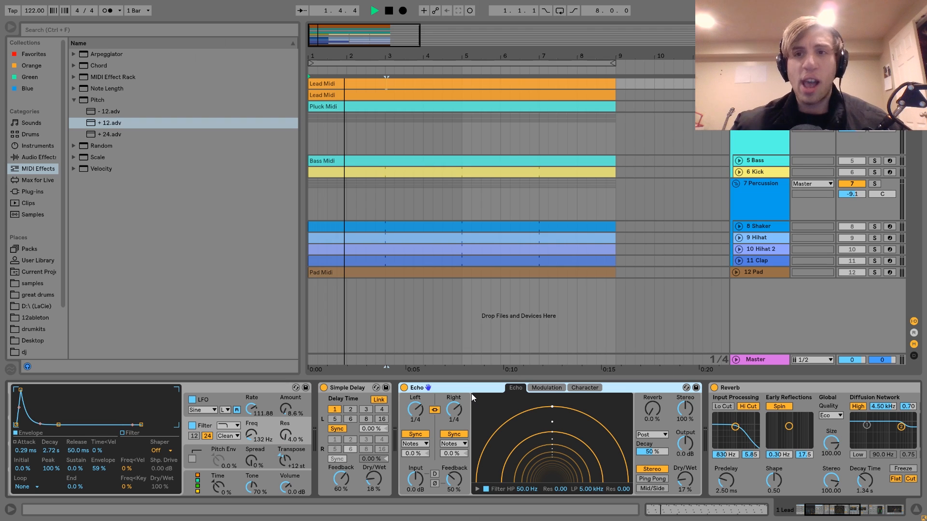
scroll(522, 397, right, 7)
scroll(522, 398, right, 3)
key(space)
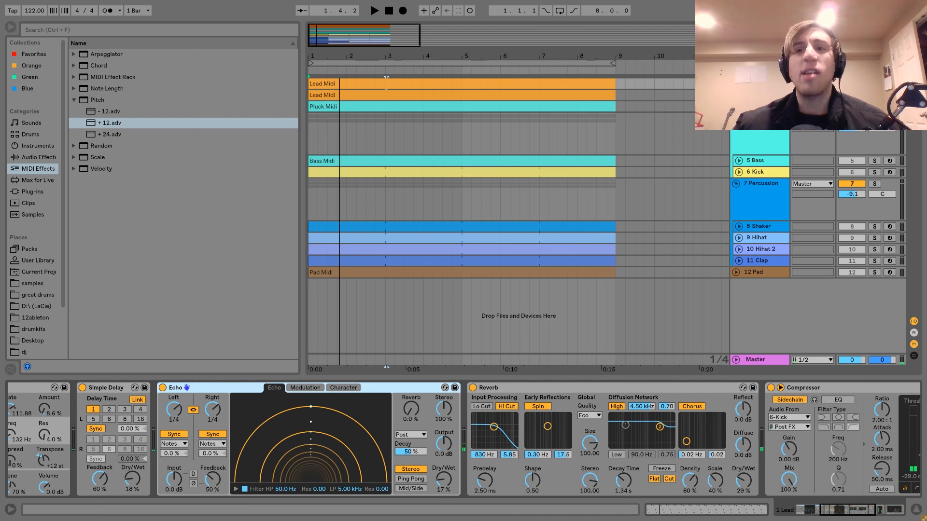
key(space)
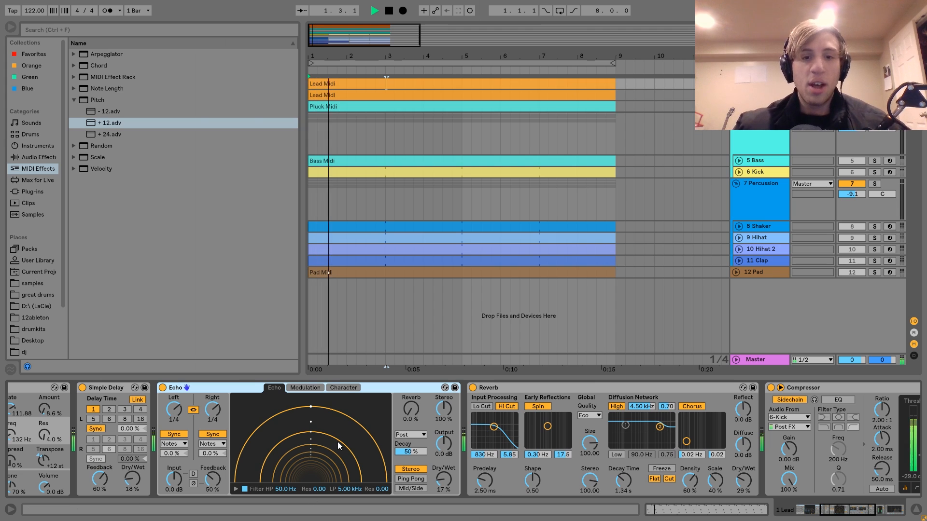
Step: Review the lead's Reverb, sidechain Compressor and EQ Eight, playing the opening beats to hear them
scroll(157, 454, right, 5)
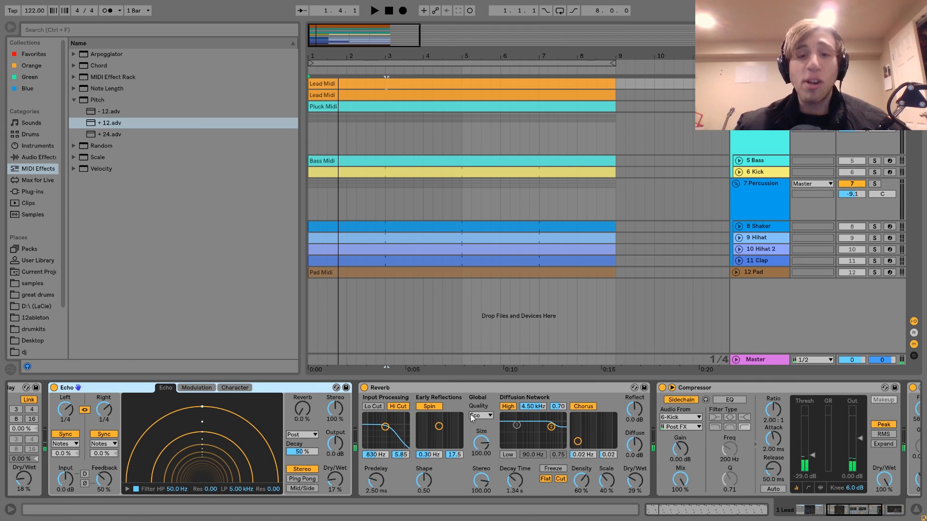
scroll(526, 436, right, 4)
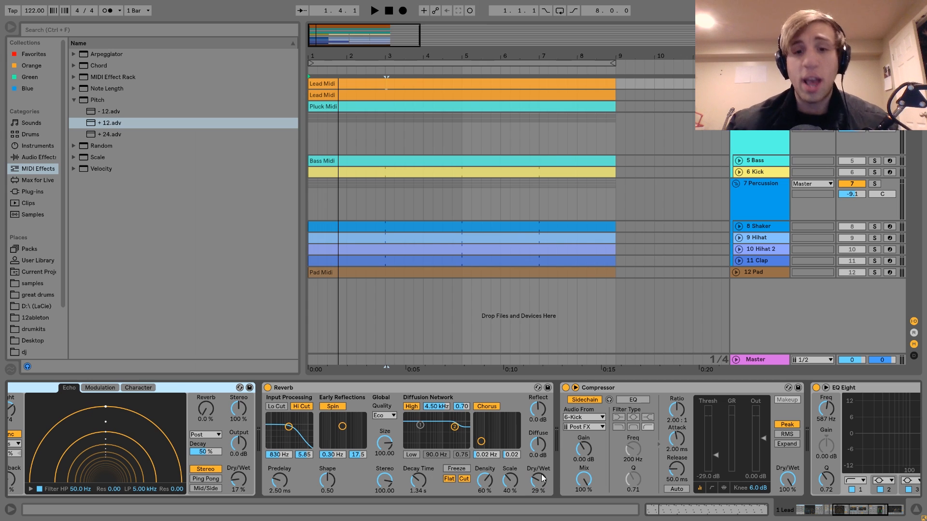
key(space)
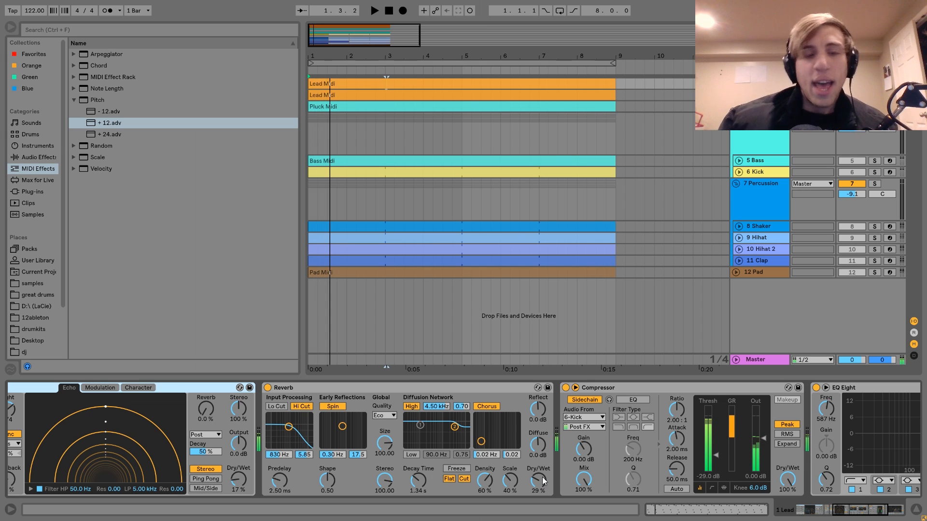
scroll(543, 477, right, 6)
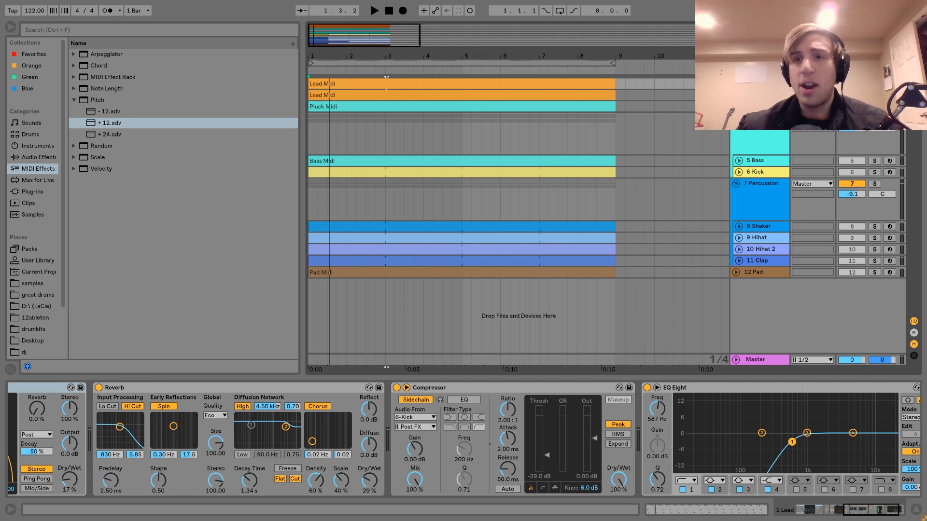
Step: Unfold the Bell track, show its devices and select its MIDI clip during playback
click(736, 95)
click(759, 95)
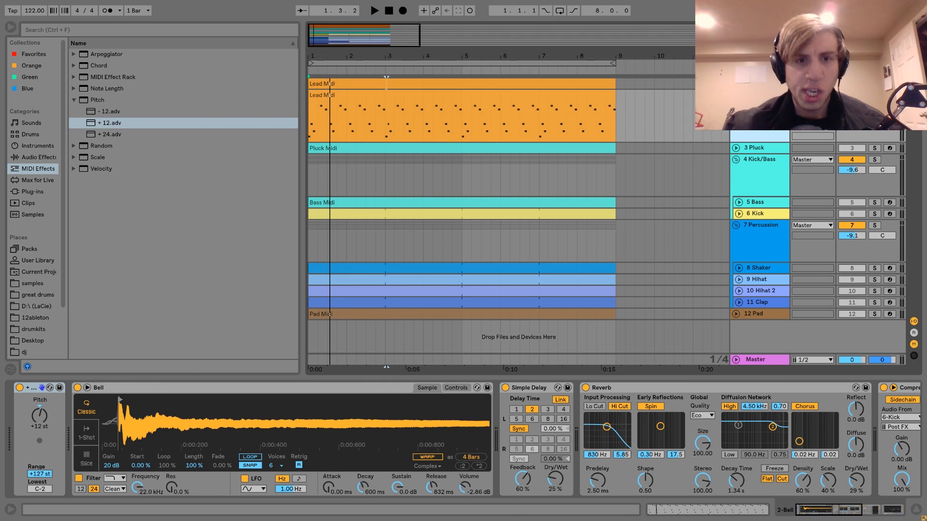
key(space)
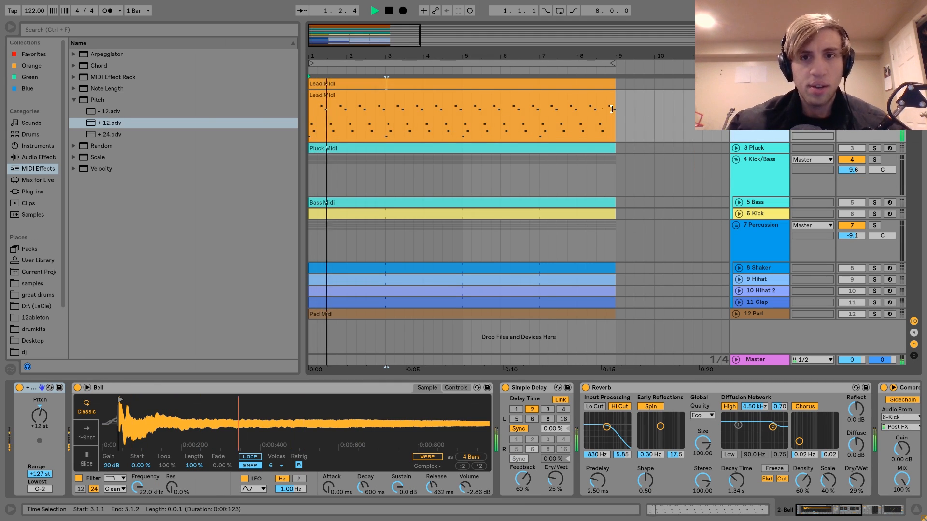
click(587, 108)
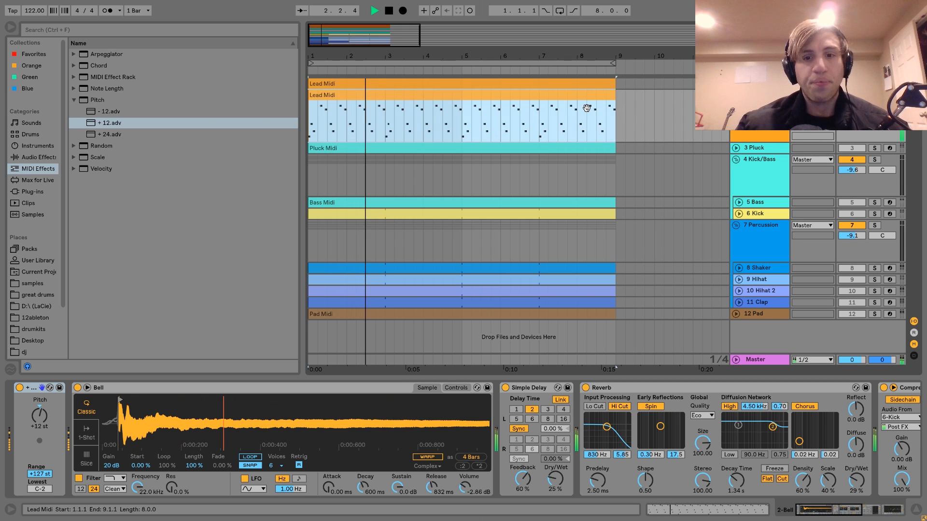
key(space)
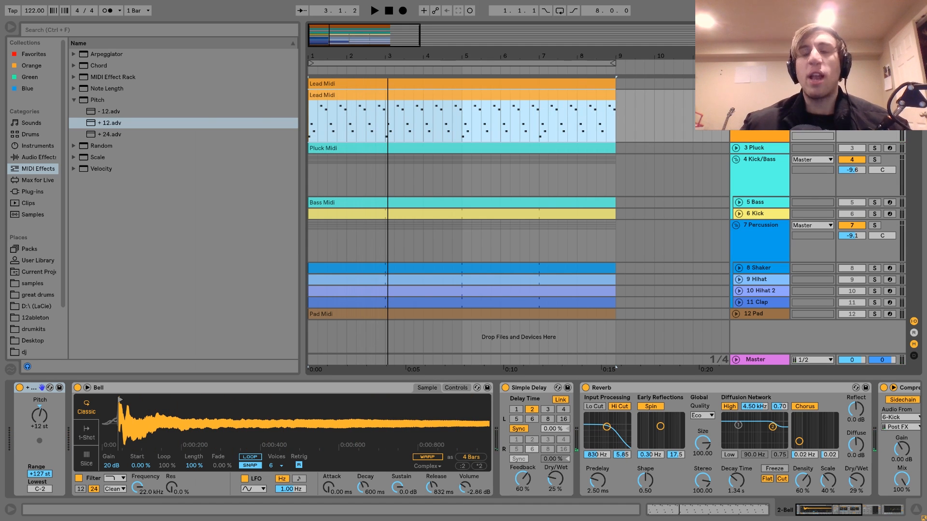
Step: Audition the bell pattern onward from bar 3 and again from the start of the song
key(space)
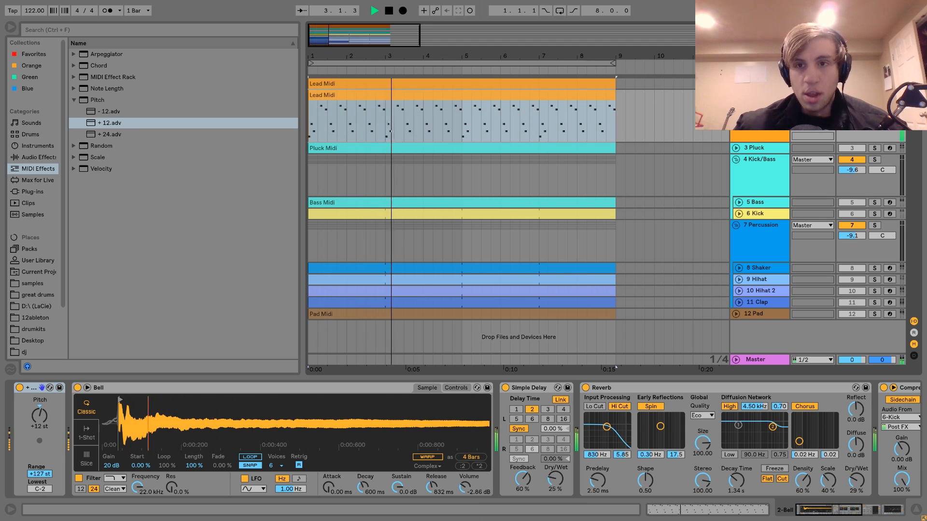
key(space)
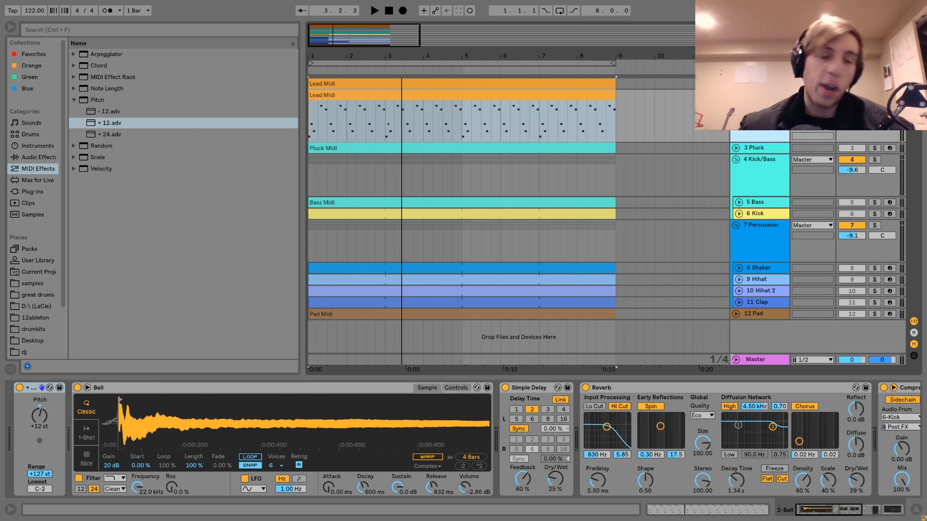
key(space)
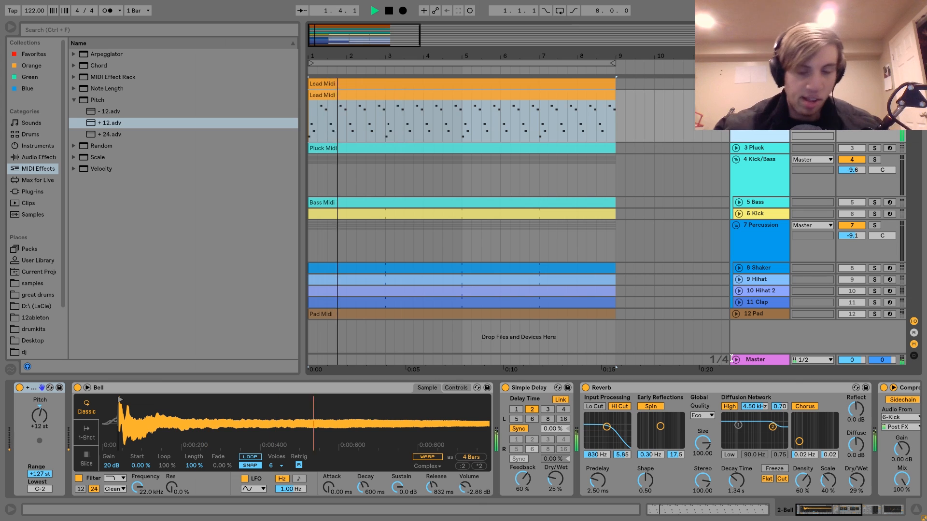
key(space)
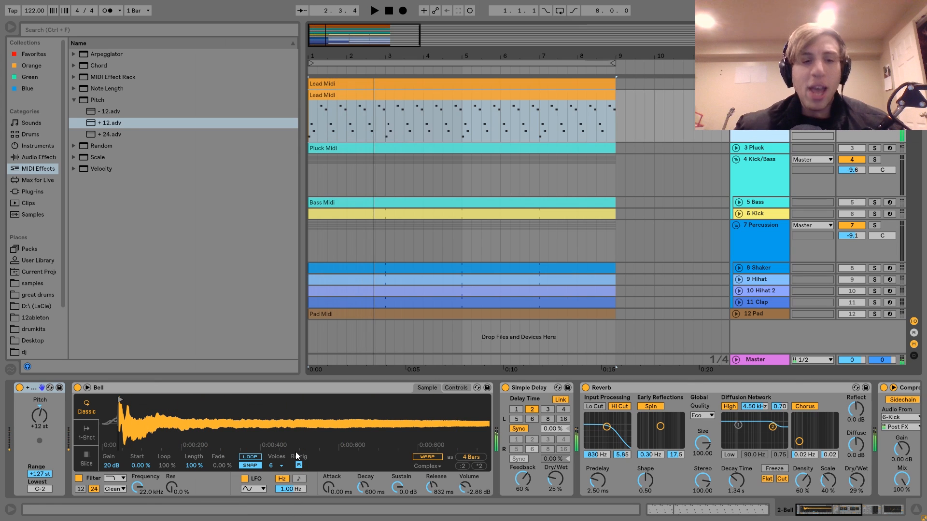
Step: Show the Bell sample's file in the browser and inspect its waveform in Simpler at different zoom levels
right_click(269, 426)
click(292, 441)
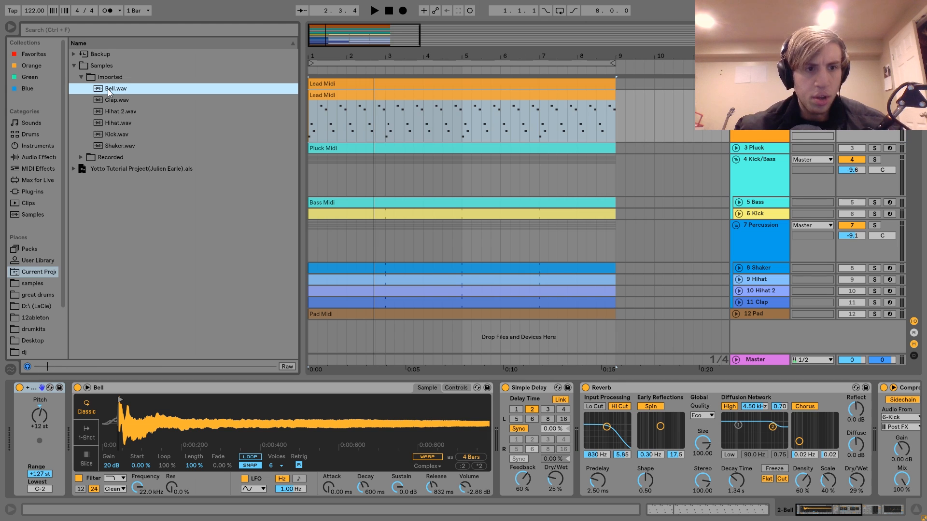
drag(160, 416, 160, 367)
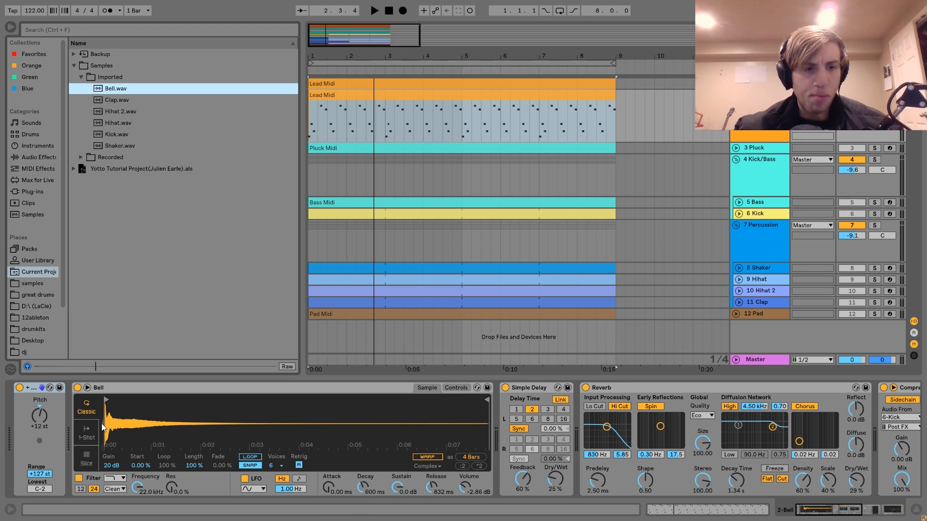
drag(121, 401, 121, 413)
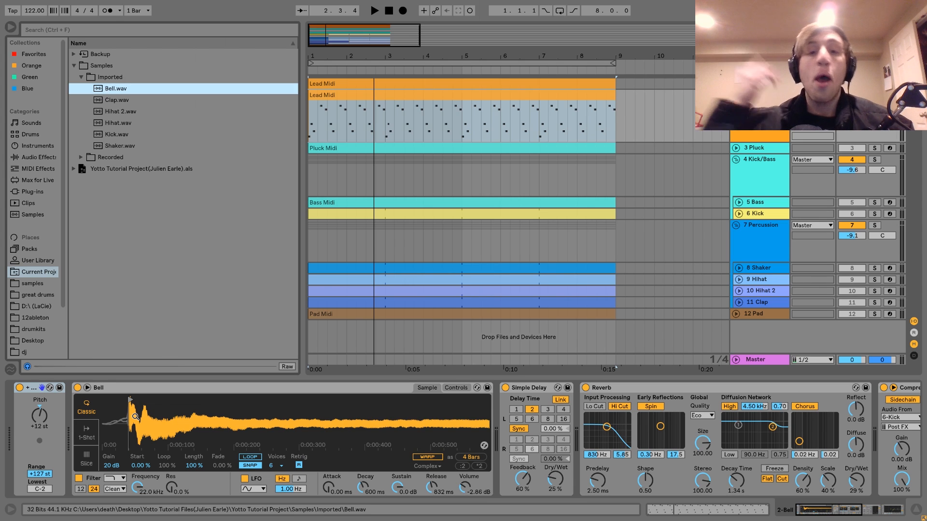
drag(135, 416, 261, 425)
Step: Play the first bar of the bell while reviewing its Simple Delay
drag(581, 450, 421, 462)
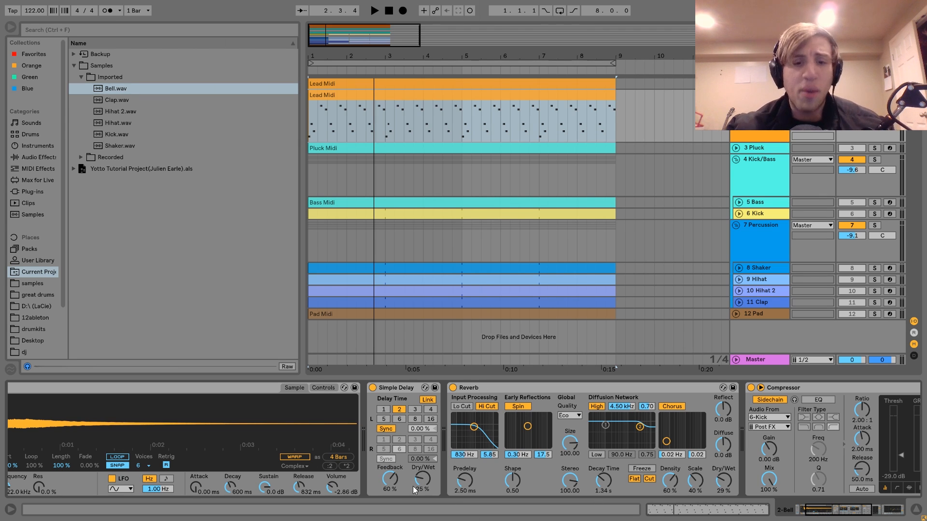
key(space)
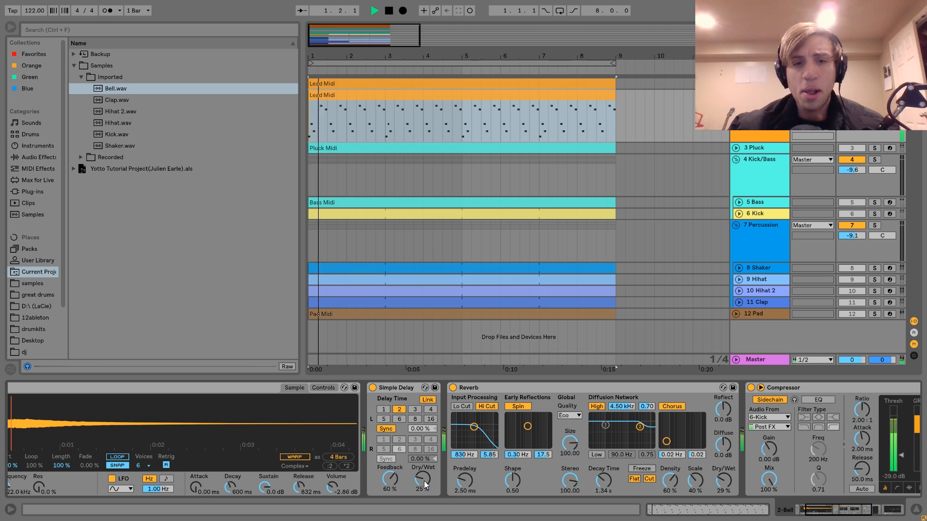
key(space)
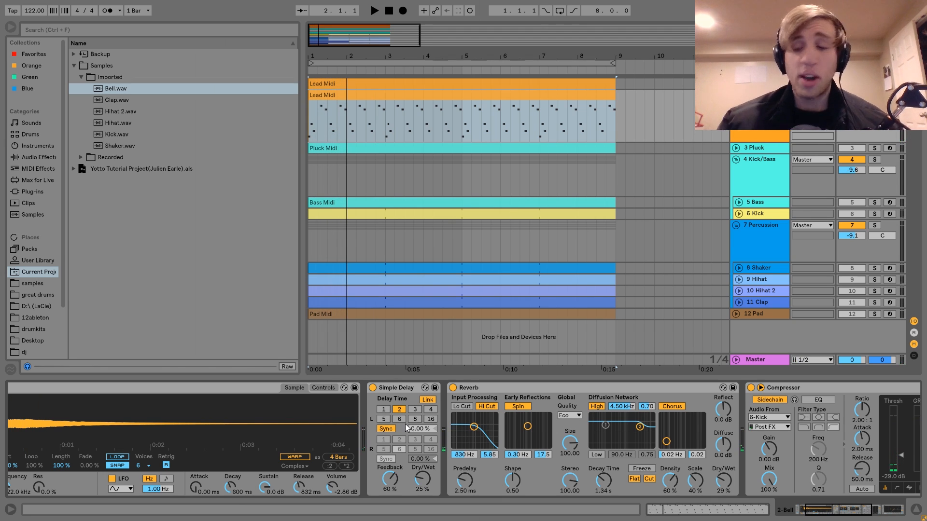
Step: Review the bell's Reverb, kick-sidechained Compressor and EQ Eight, playing the opening beats to hear them
scroll(407, 428, right, 3)
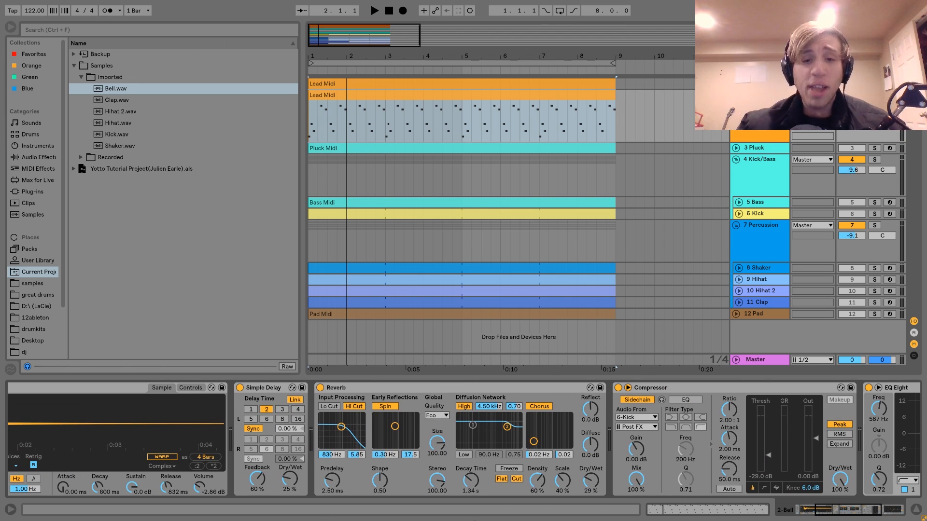
scroll(512, 451, right, 3)
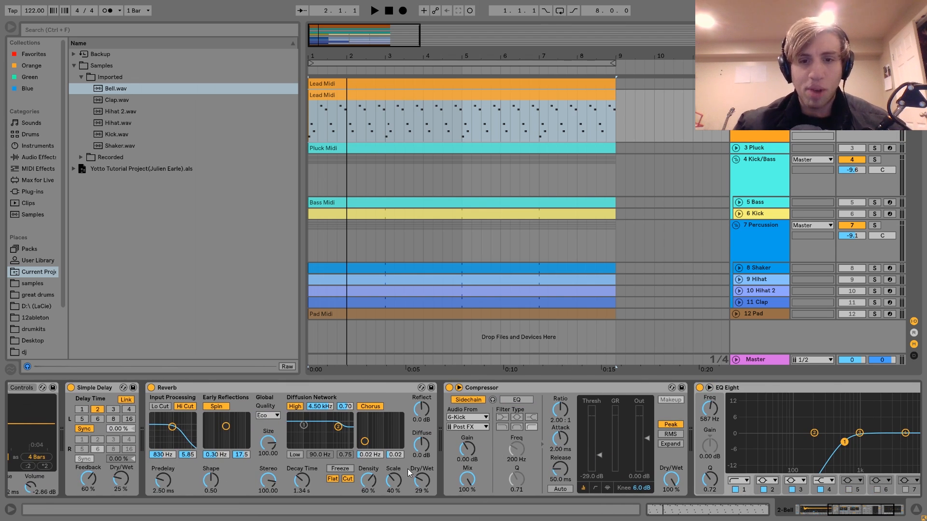
scroll(503, 402, right, 3)
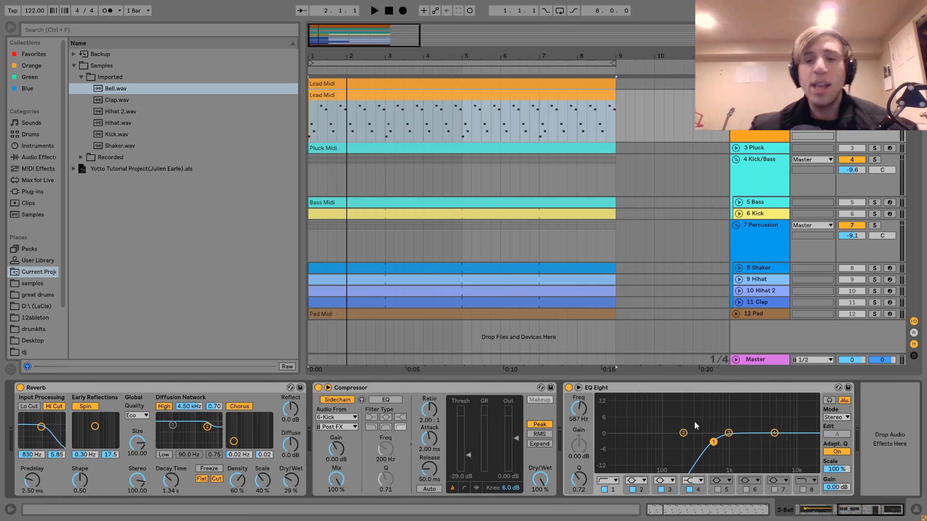
key(space)
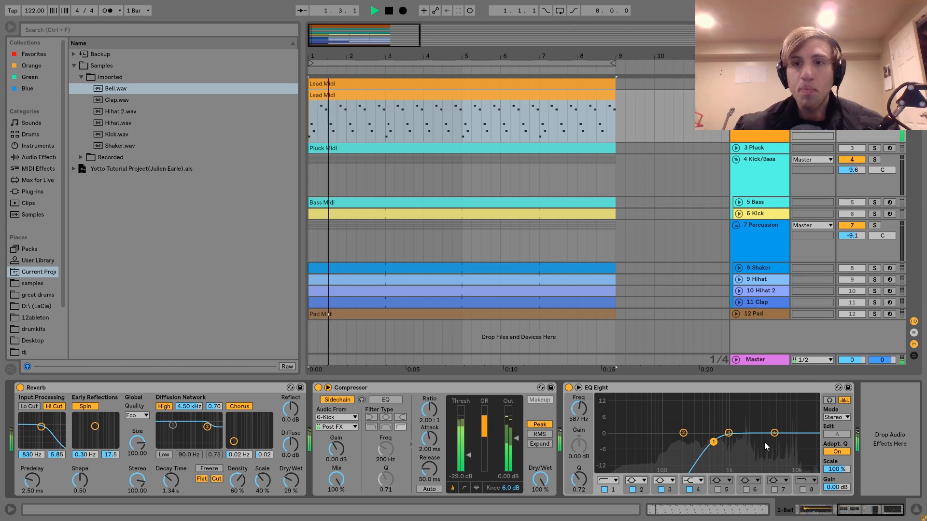
key(space)
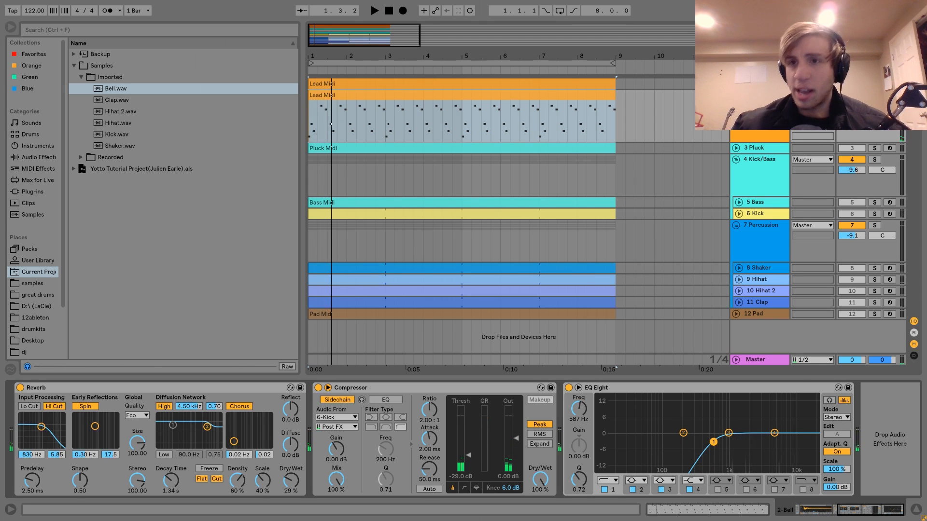
key(space)
key(space)
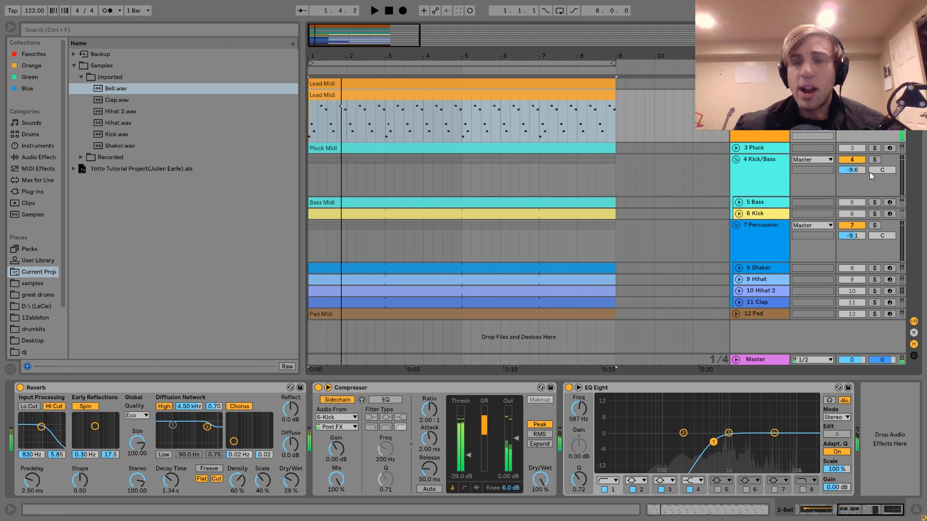
Step: Solo the Pluck track, unfold it and play it from the start with its device chain shown
click(874, 147)
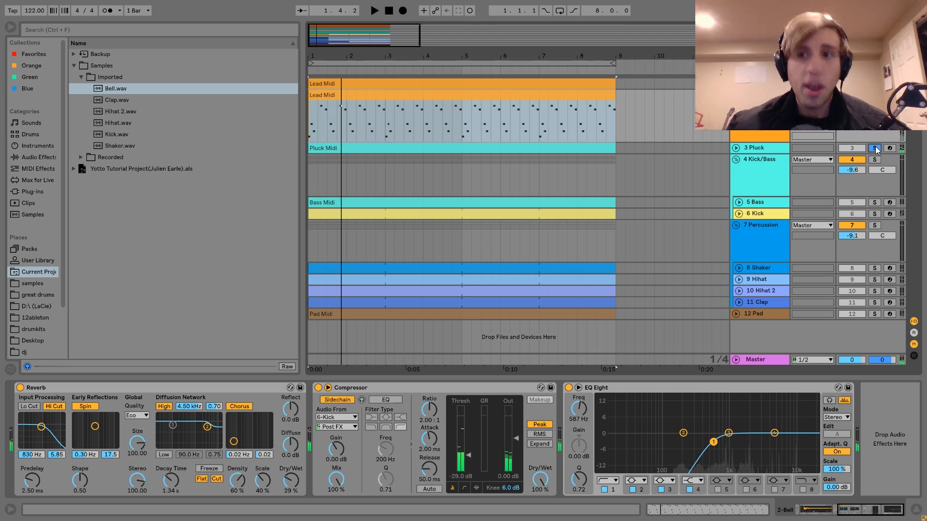
click(736, 147)
key(space)
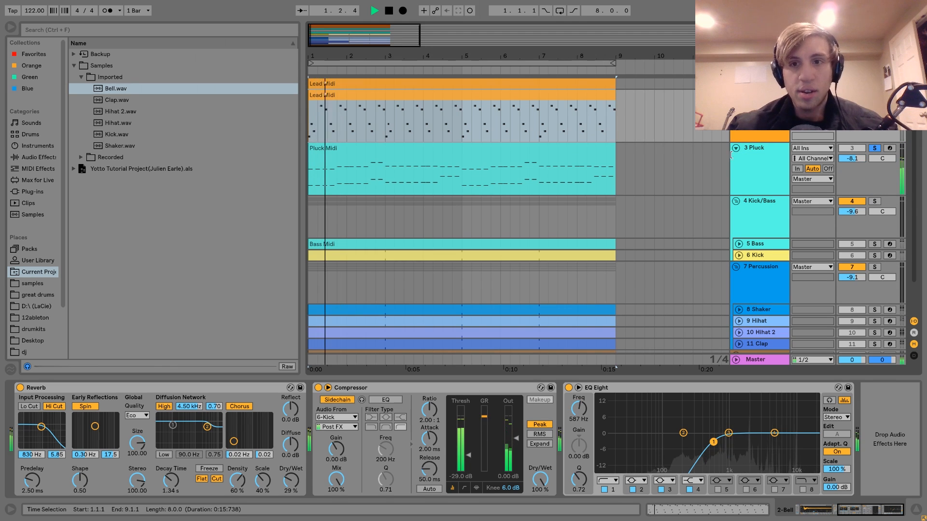
click(751, 155)
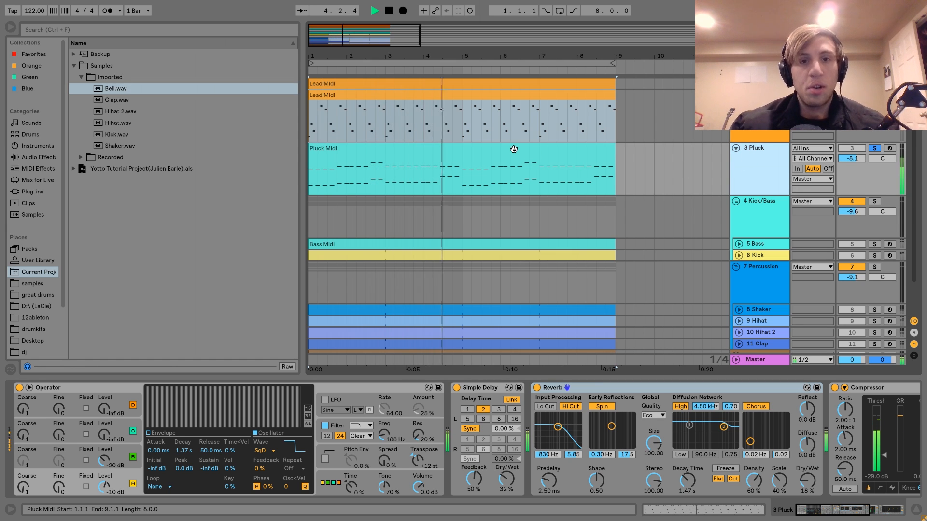
key(space)
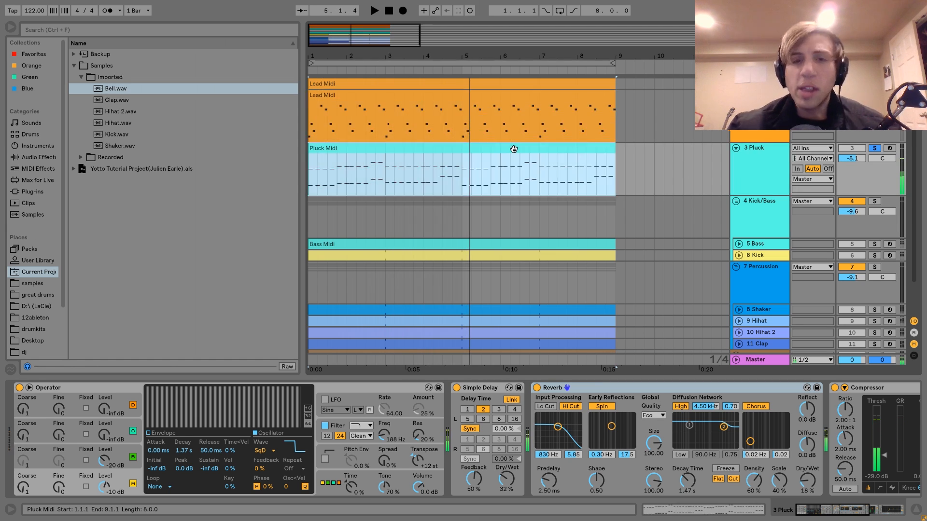
Step: Compare the notes of the Pluck Midi clip with those of the Bass Midi clip, unfolding the Bass track
double_click(513, 150)
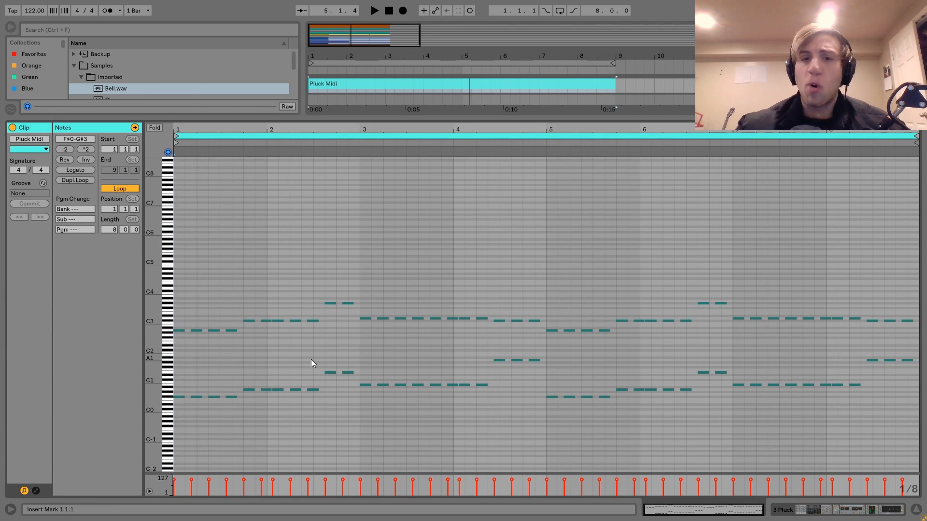
key(shift+Tab)
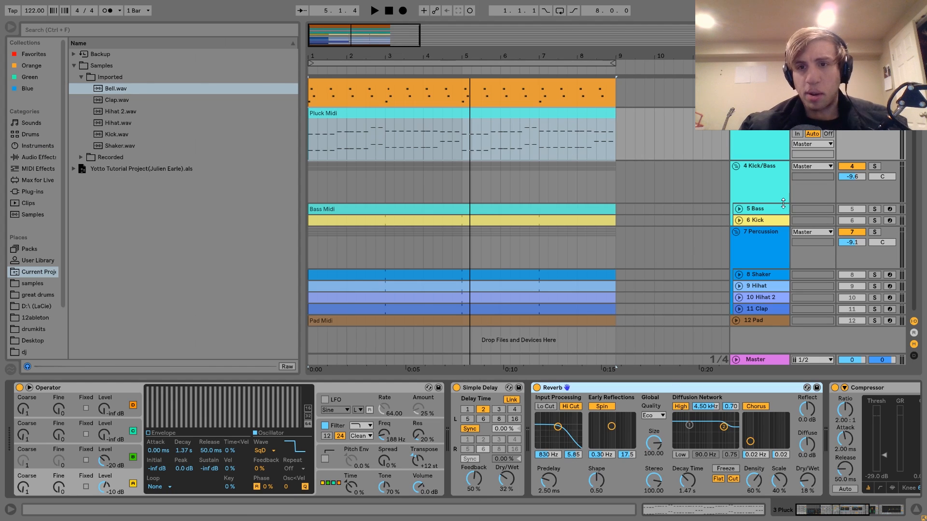
click(739, 209)
double_click(435, 215)
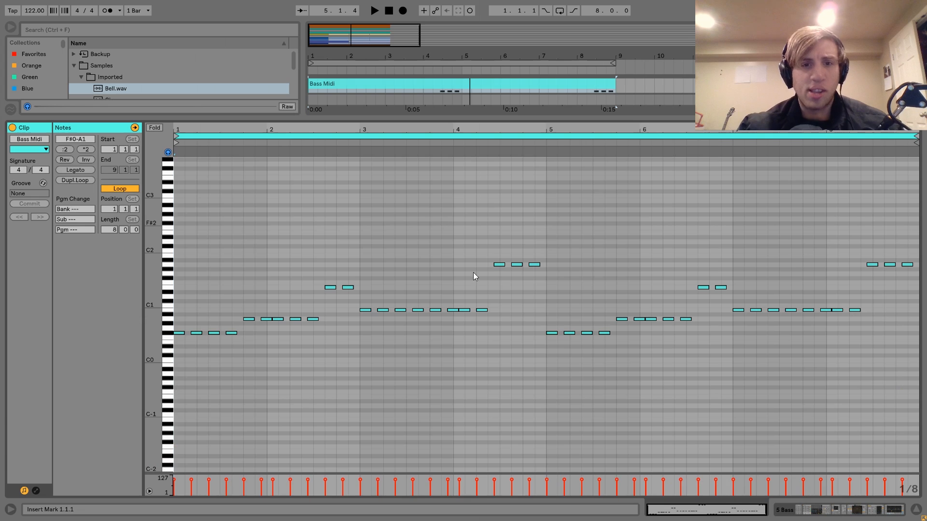
key(shift+Tab)
scroll(539, 172, up, 3)
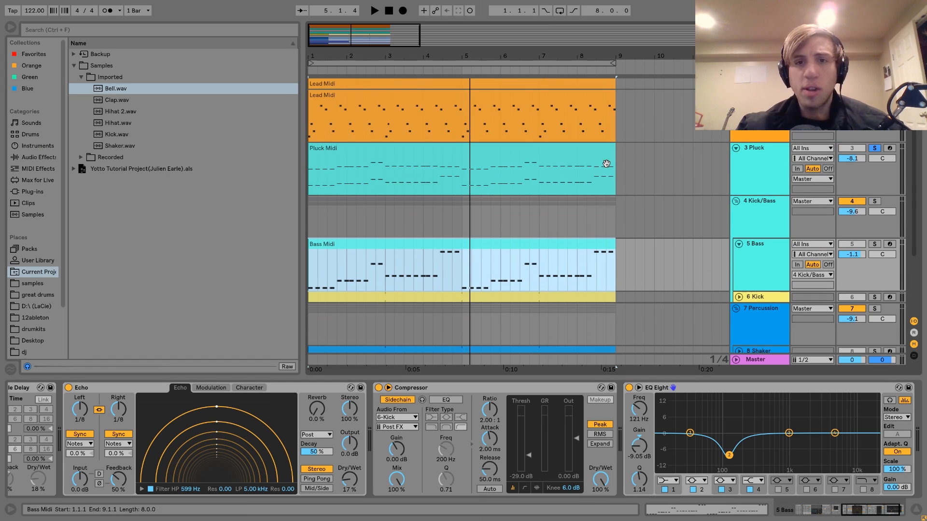
Step: Open the notes of the Pluck Midi clip and highlight its low-octave notes, followed by its upper-octave notes
click(531, 161)
double_click(532, 161)
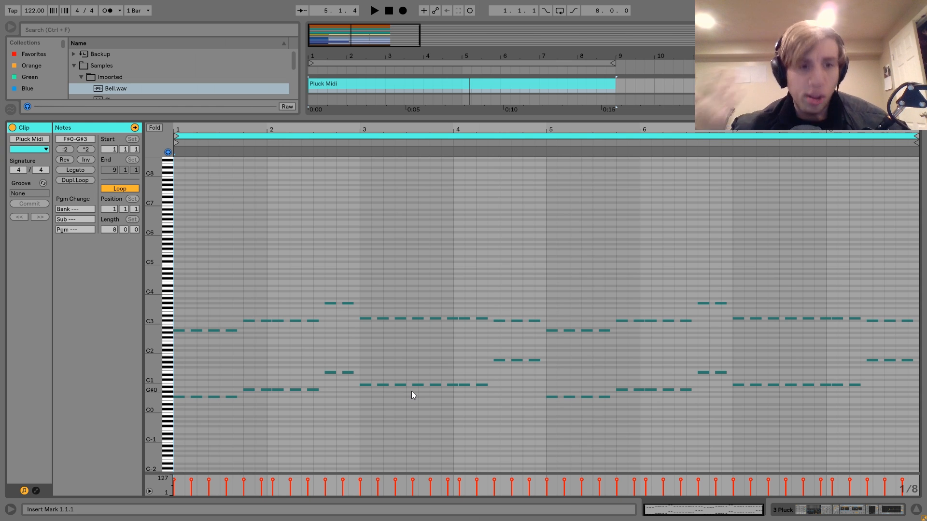
drag(178, 370, 814, 473)
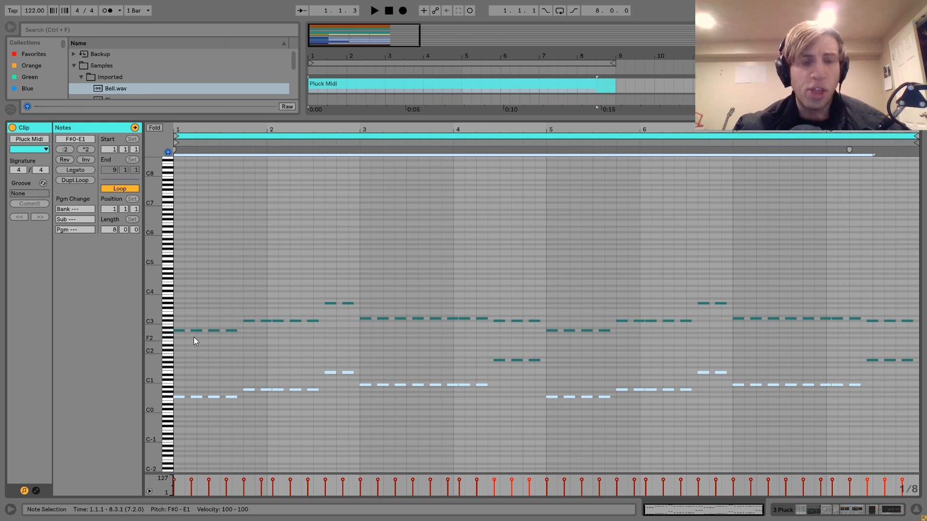
drag(192, 340, 678, 202)
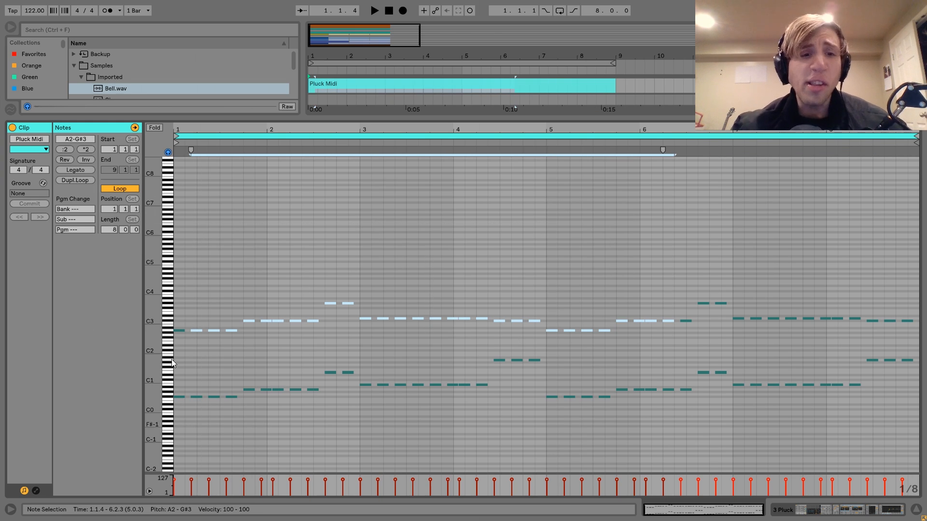
Step: Play the opening bars of the Pluck Midi clip, picking out single notes of the first bar, including C#3
drag(191, 130, 210, 130)
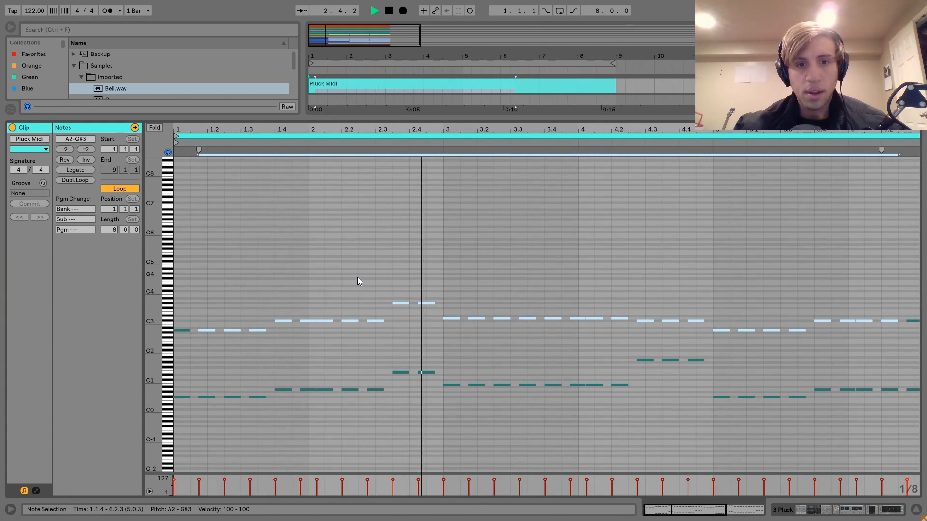
key(space)
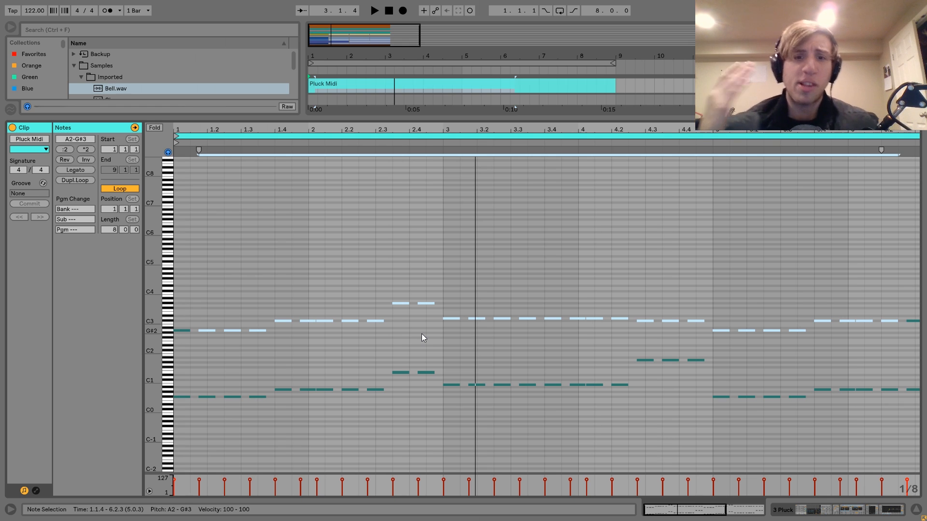
key(space)
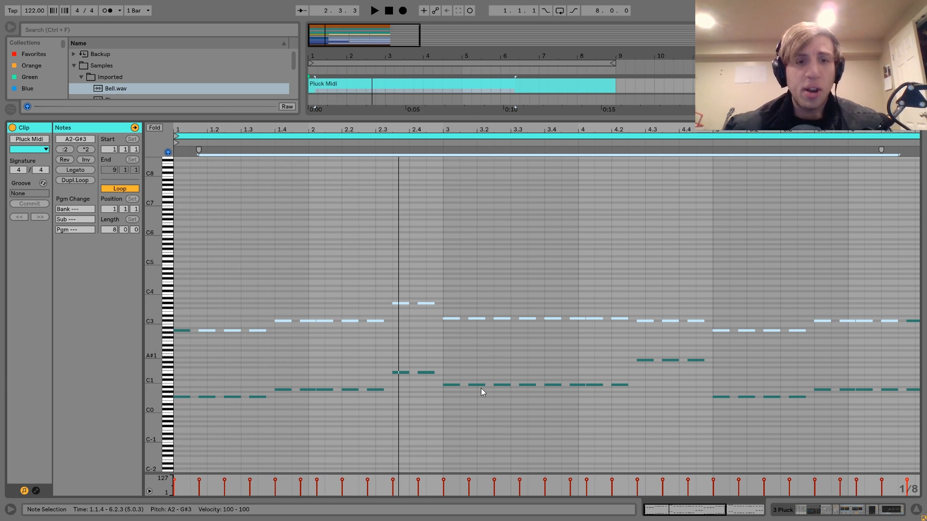
click(252, 397)
click(257, 330)
click(285, 321)
key(space)
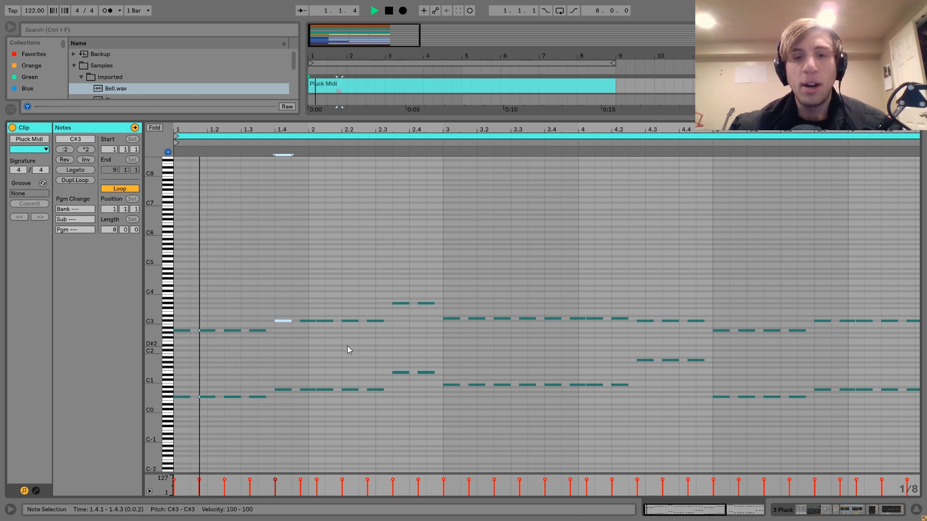
Step: Review the pluck's Operator, covering oscillators A and B, the global voice settings and the filter envelope, and play the opening
click(828, 509)
key(space)
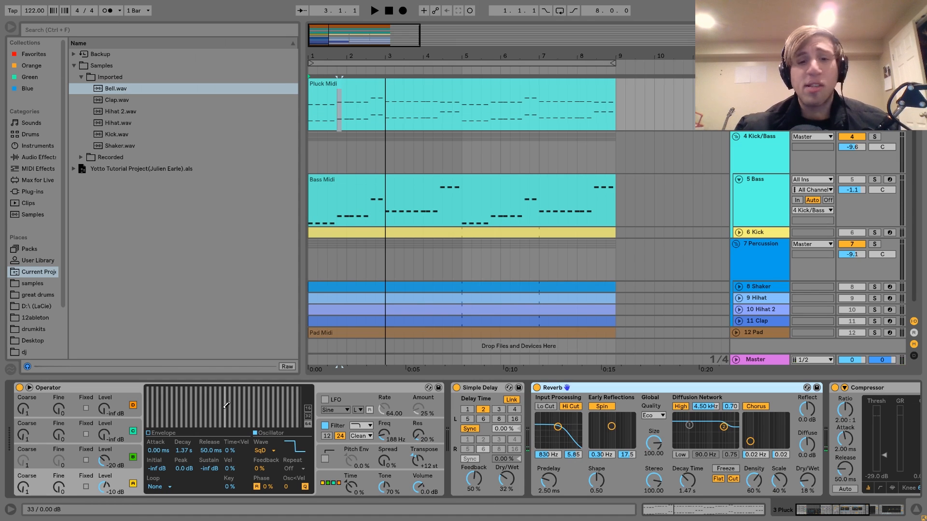
click(132, 476)
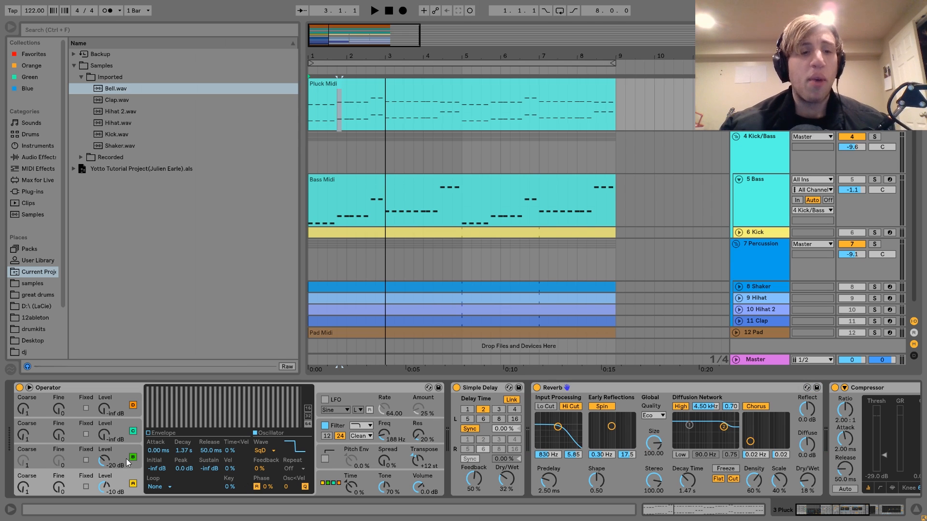
click(128, 459)
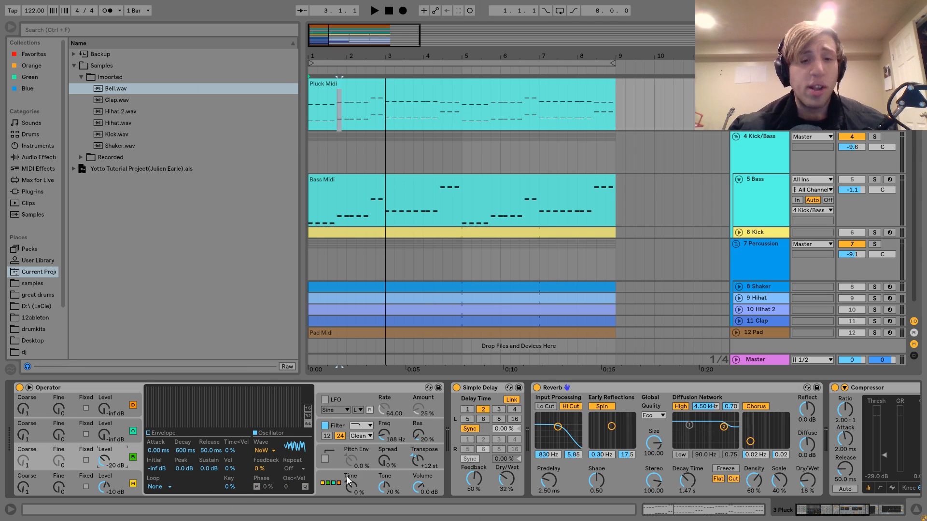
click(331, 484)
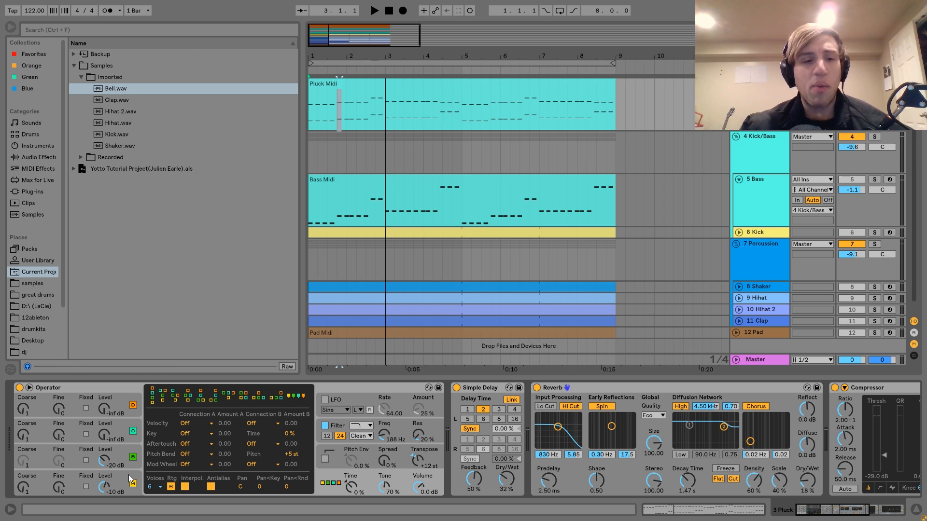
click(340, 426)
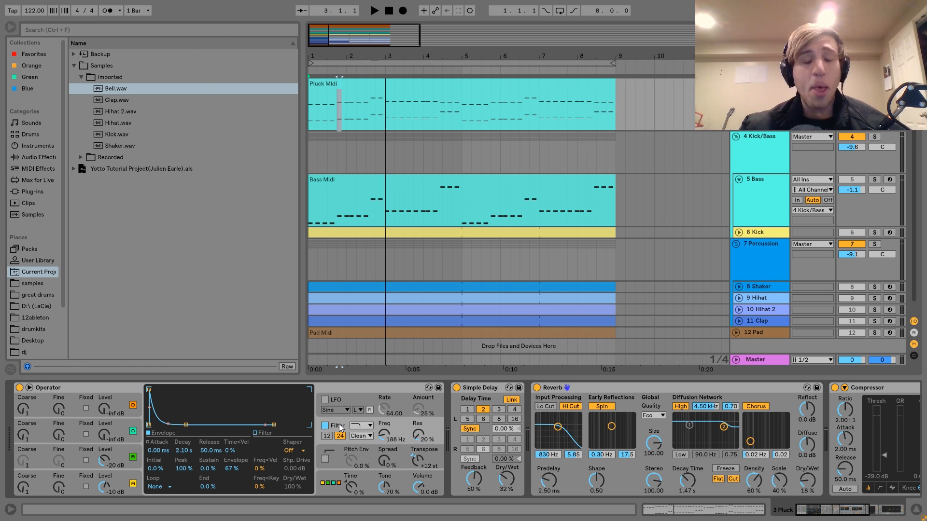
key(space)
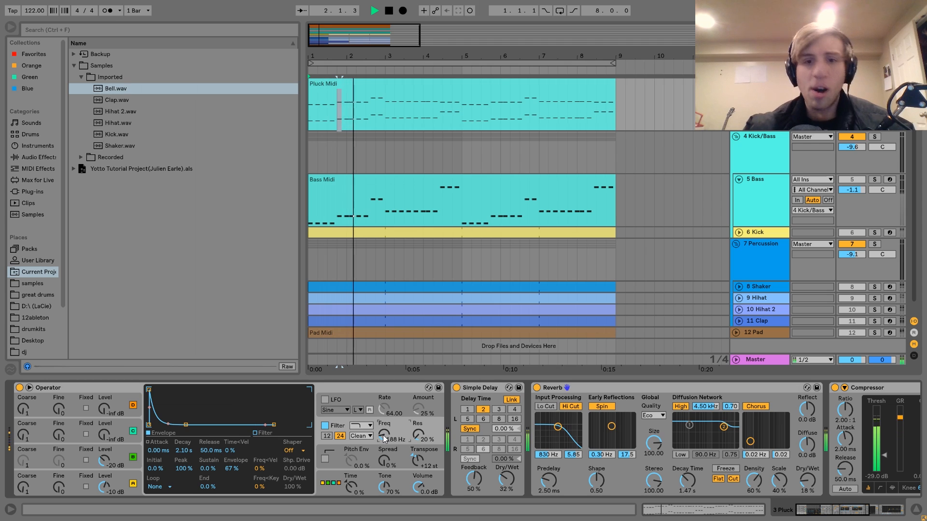
Step: Play the opening bars of the pluck while reviewing its Simple Delay
scroll(384, 435, right, 3)
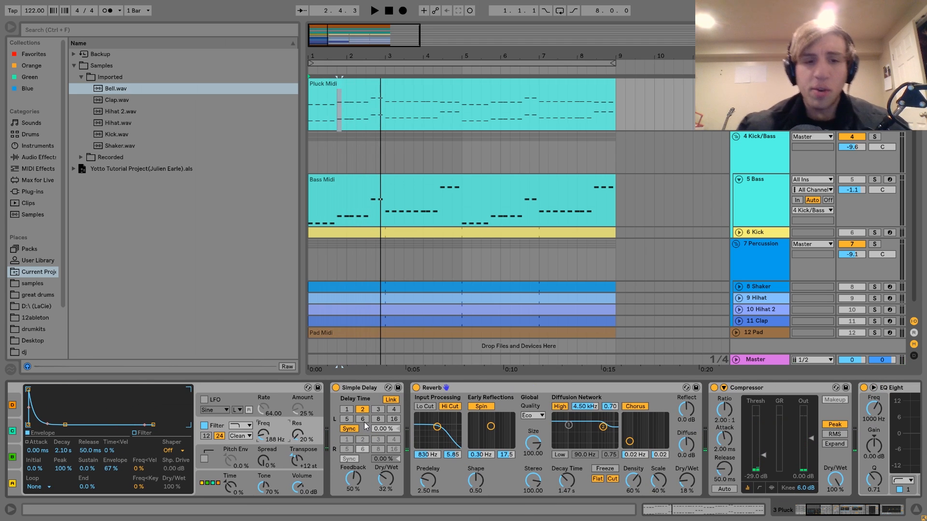
key(space)
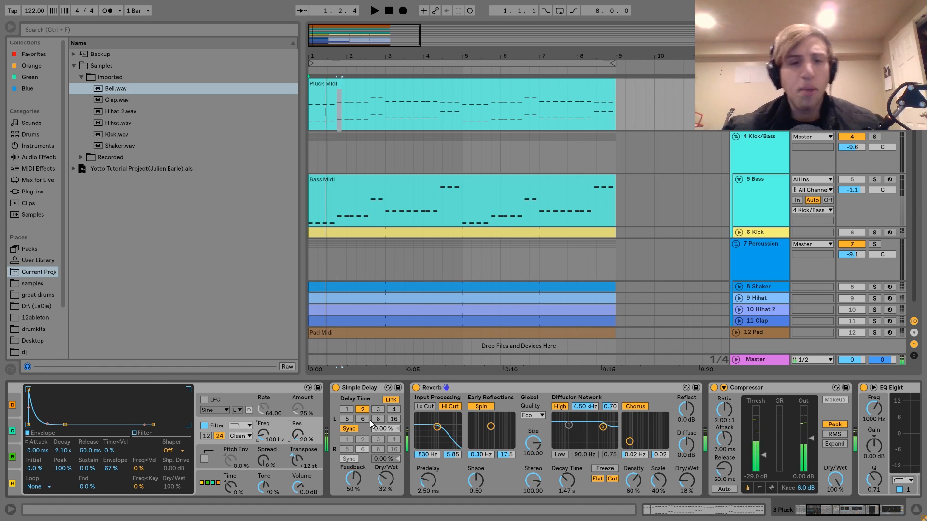
key(space)
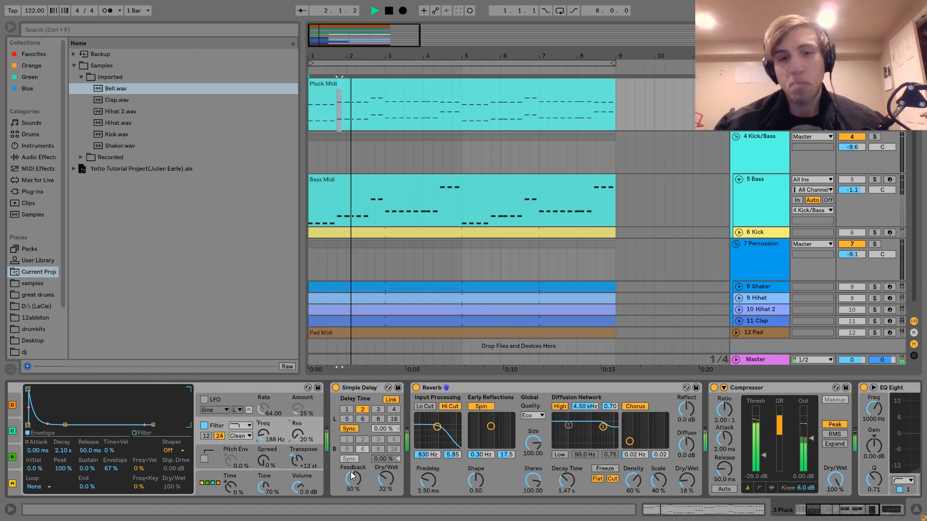
key(space)
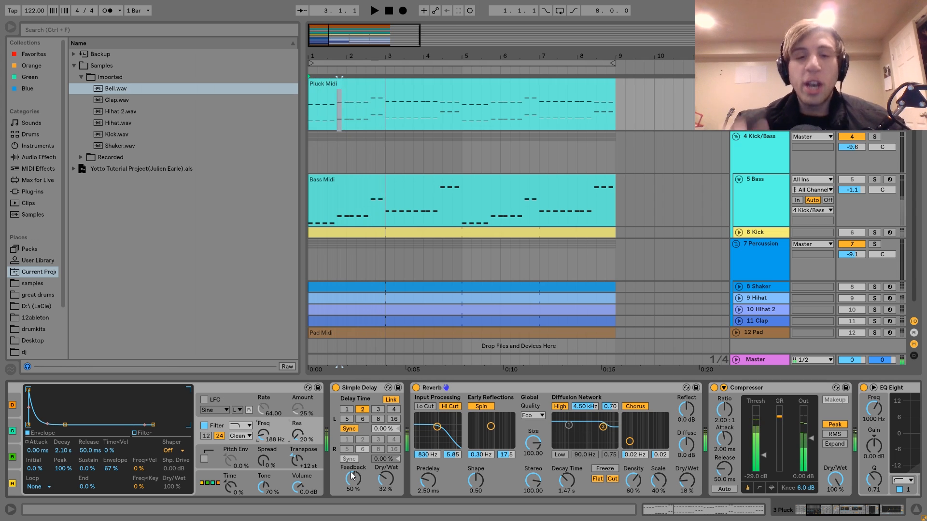
Step: Compare the pluck with its Reverb bypassed and active while playing the first bars
scroll(490, 388, right, 5)
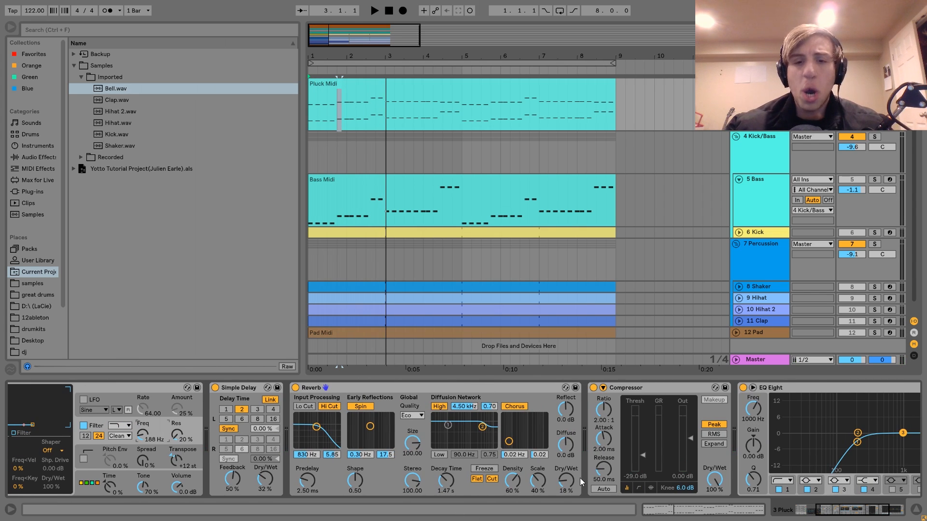
key(space)
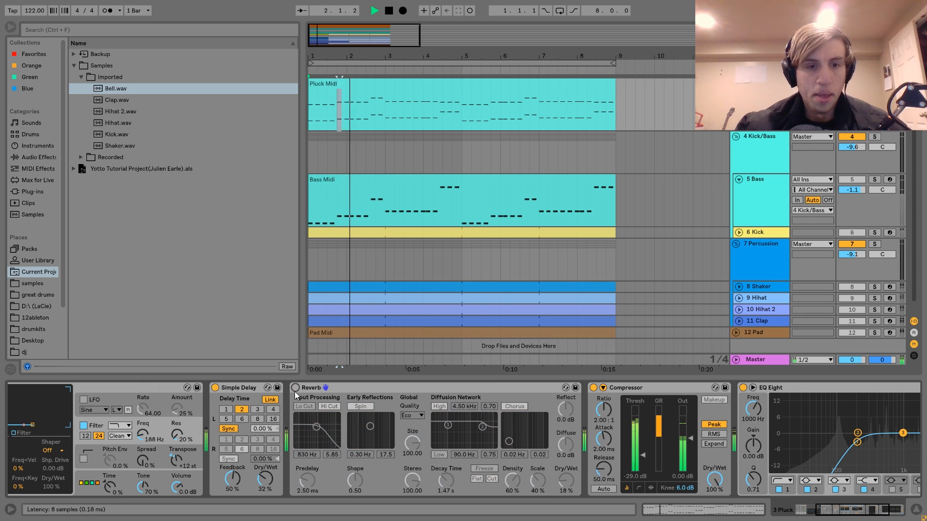
key(space)
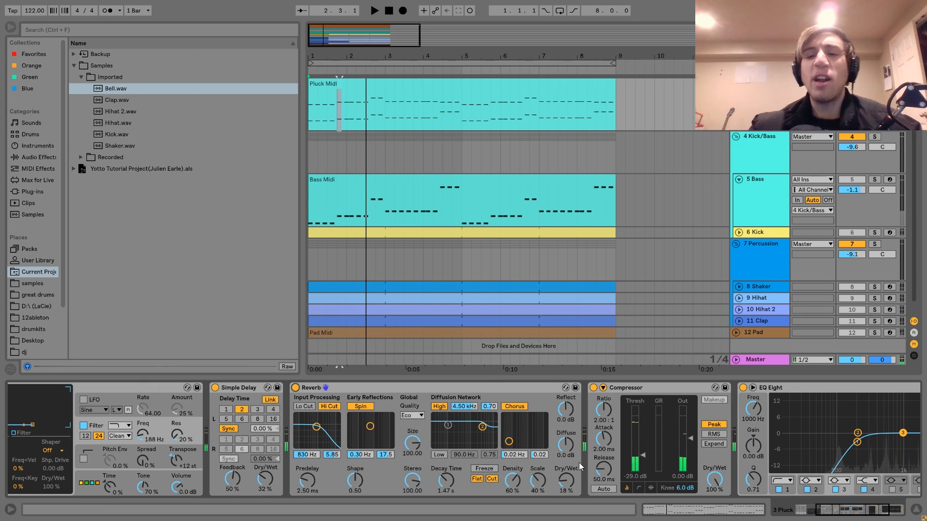
Step: Expand the pluck Compressor's sidechain settings and review the EQ Eight while playing the opening bars
scroll(578, 463, right, 2)
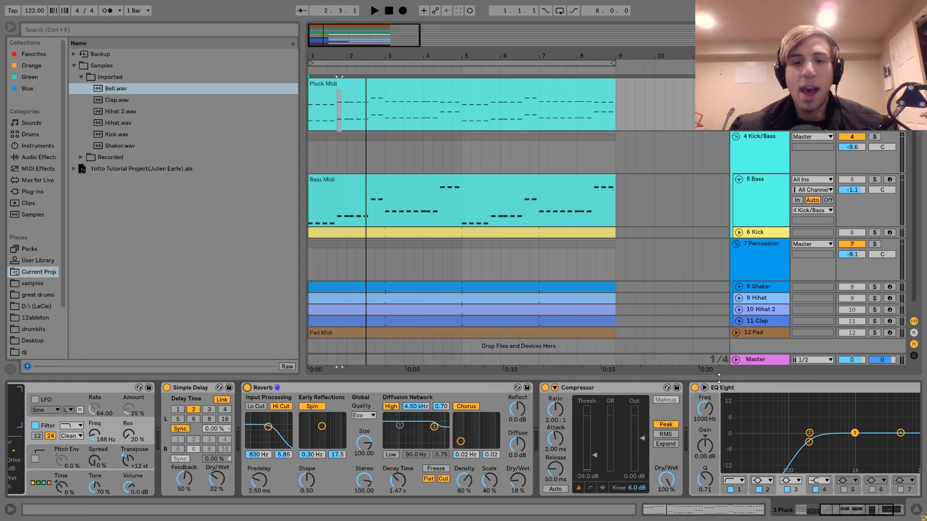
click(567, 387)
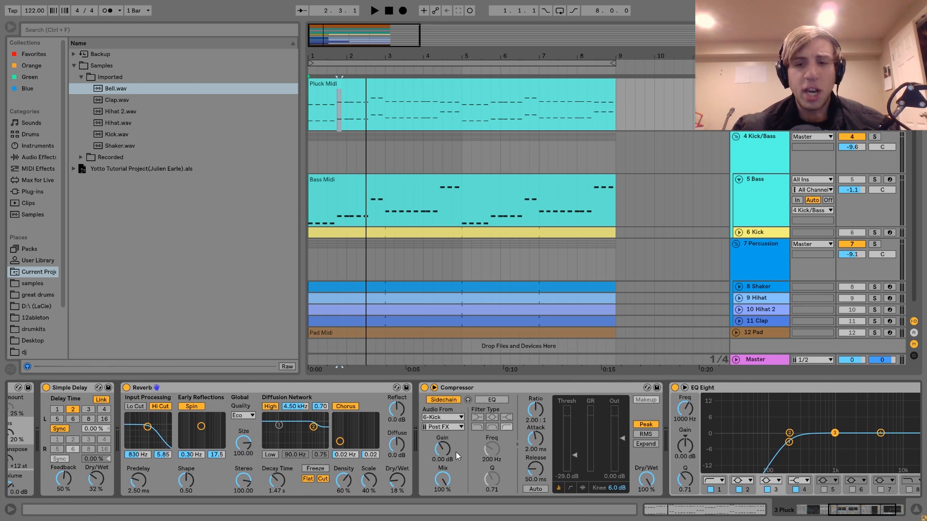
scroll(460, 441, right, 3)
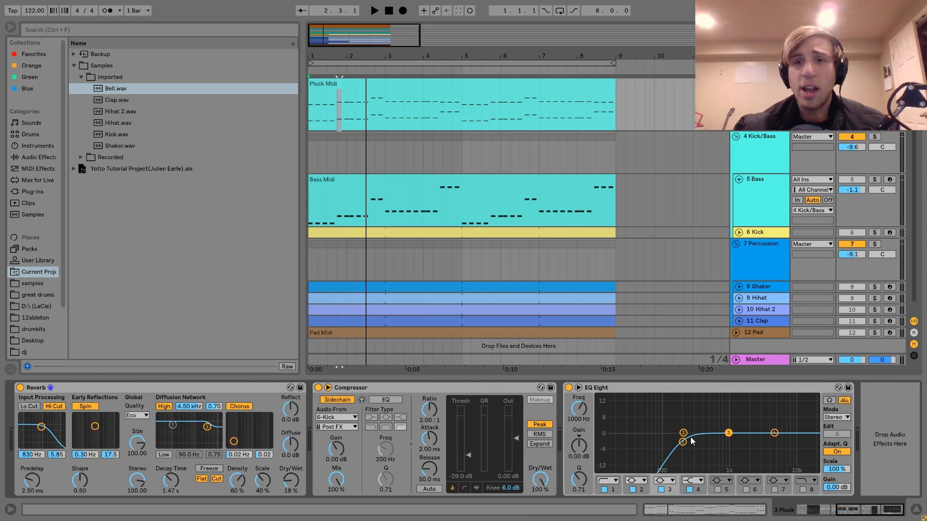
key(space)
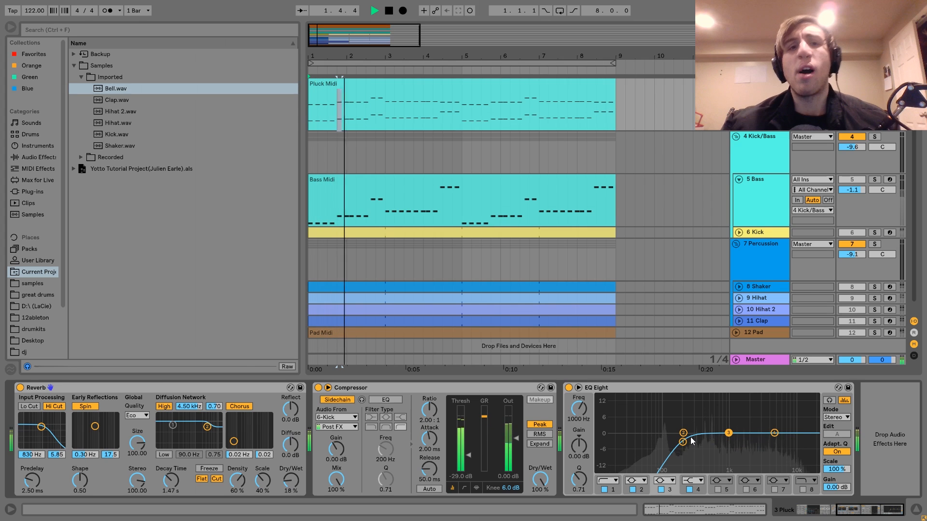
scroll(690, 440, left, 13)
key(space)
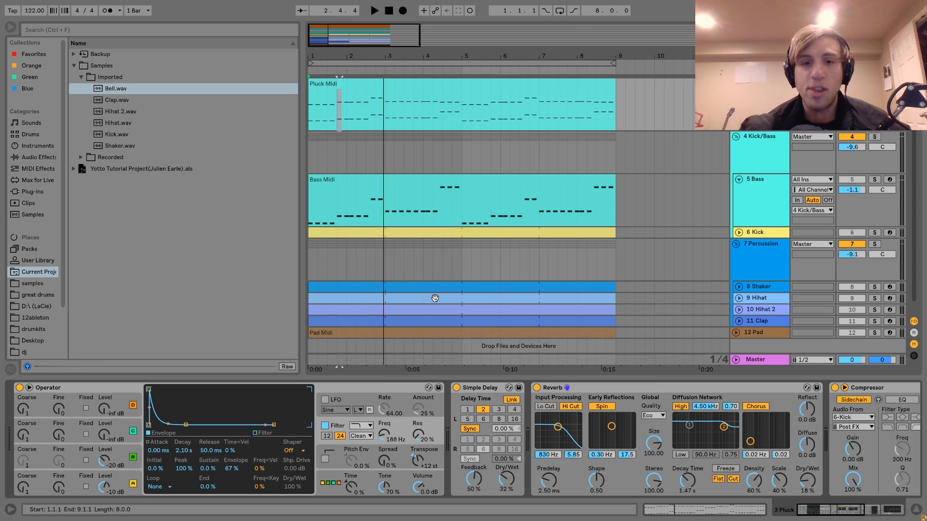
Step: View the Kick/Bass group's effects, then solo the Bass track and play it with its device chain shown
scroll(592, 456, right, 3)
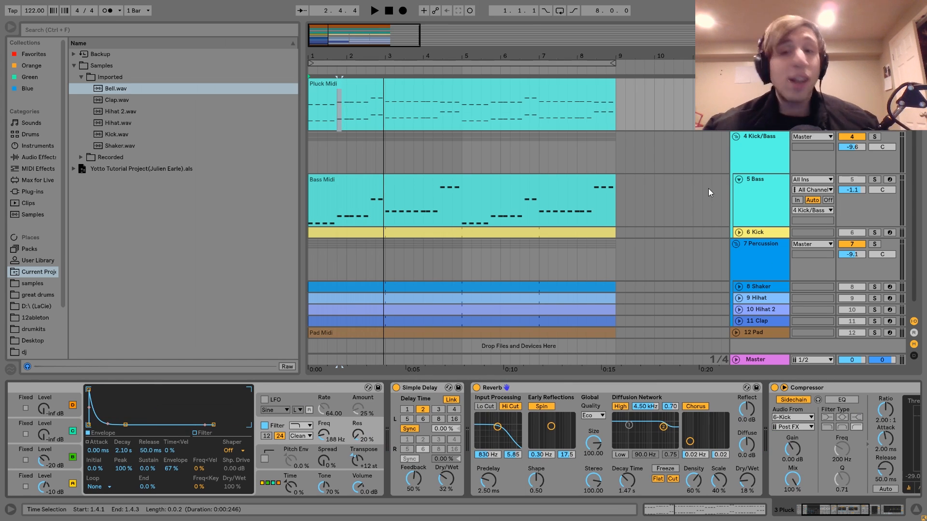
click(762, 147)
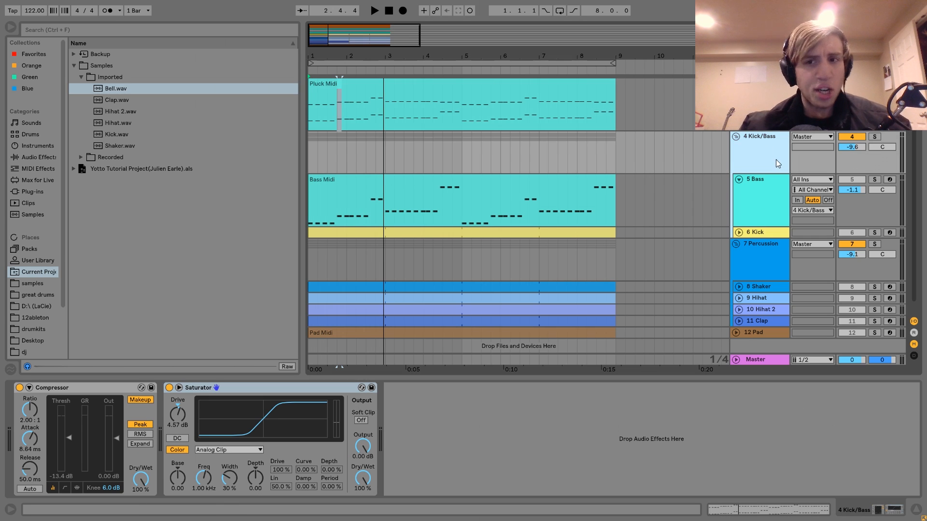
click(759, 198)
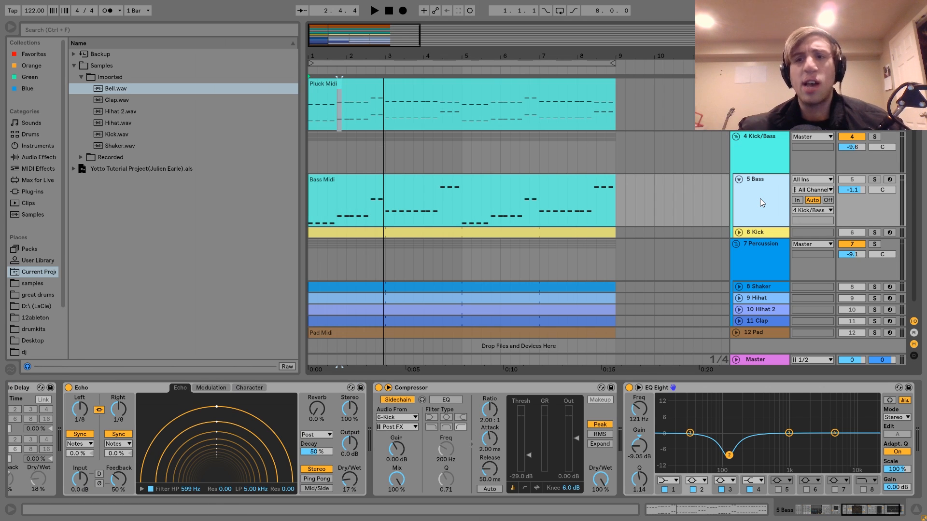
click(875, 179)
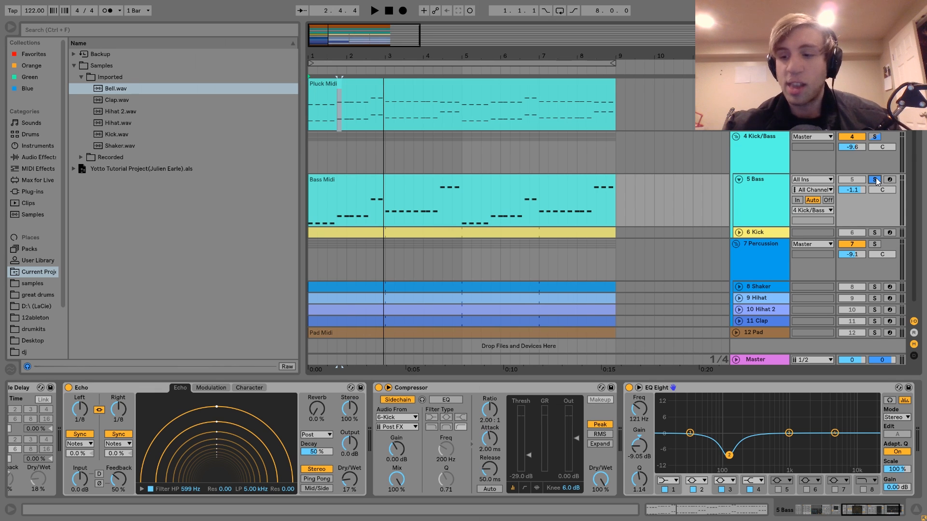
key(space)
click(771, 191)
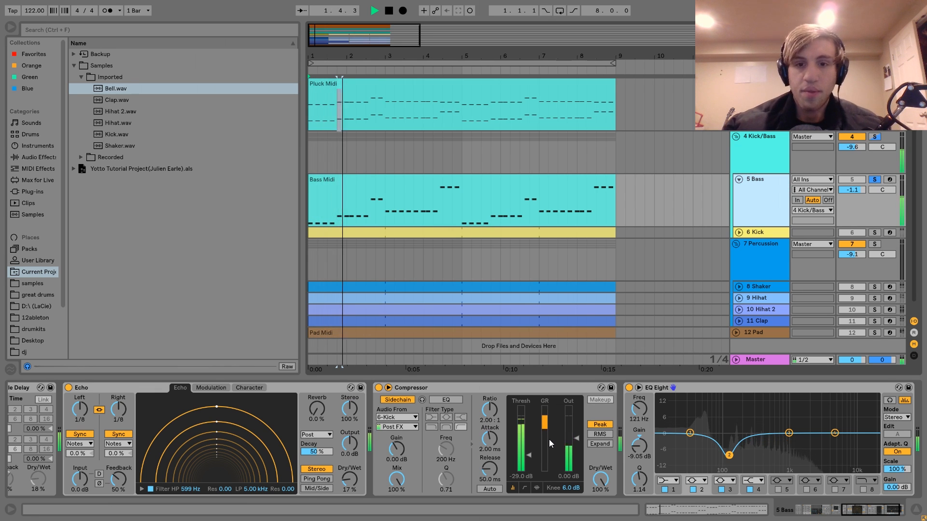
Step: Delete the inactive Simple Delay and Chord devices from the Bass track's chain and stop playback
scroll(548, 439, up, 10)
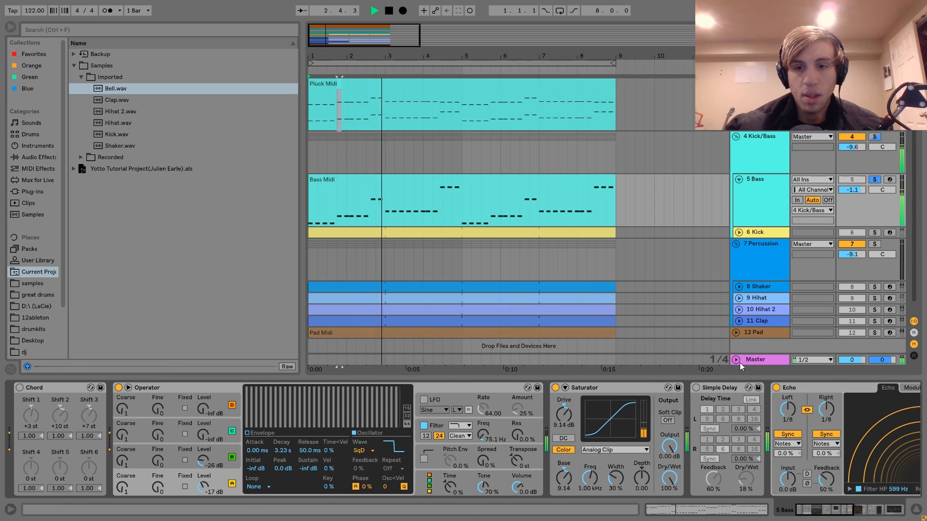
click(722, 385)
key(Delete)
scroll(61, 397, up, 3)
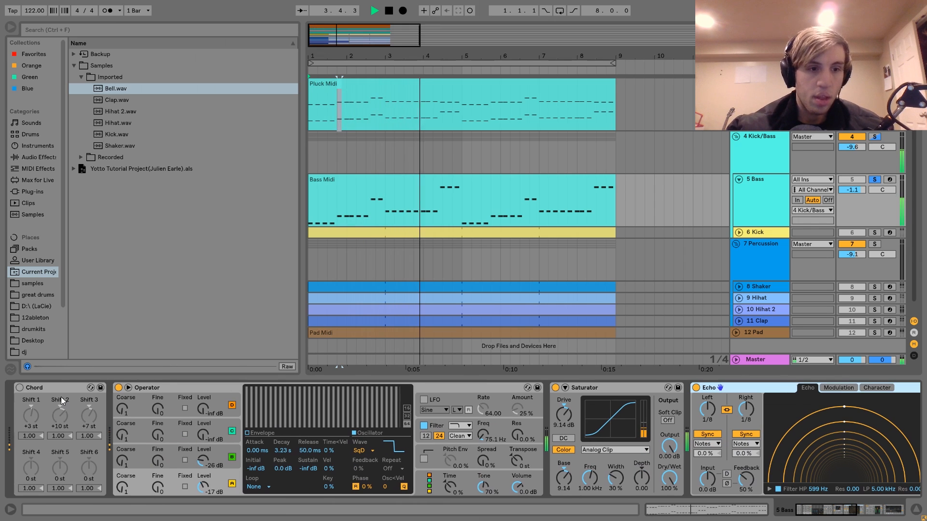
click(58, 385)
key(Delete)
key(space)
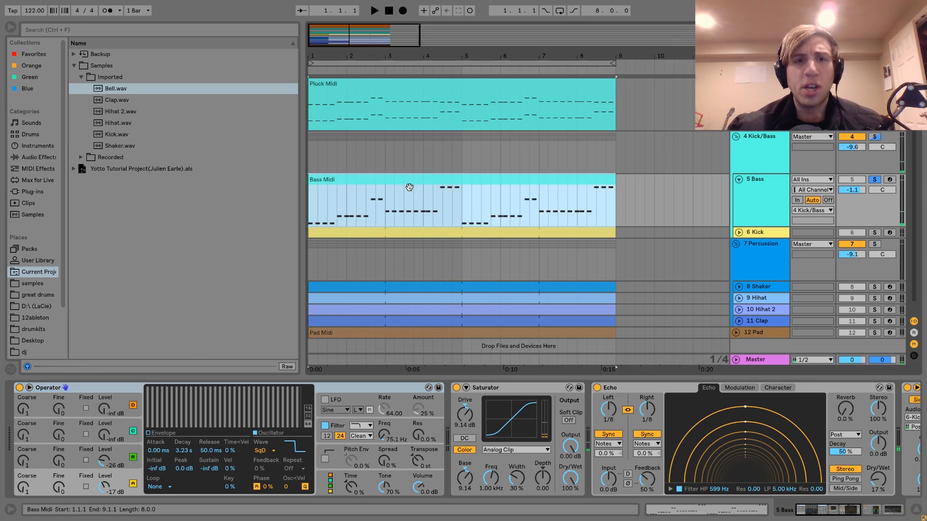
Step: Open the Bass Midi clip and examine its note pattern, including the repeated notes leading into the high notes of bar 4
double_click(412, 210)
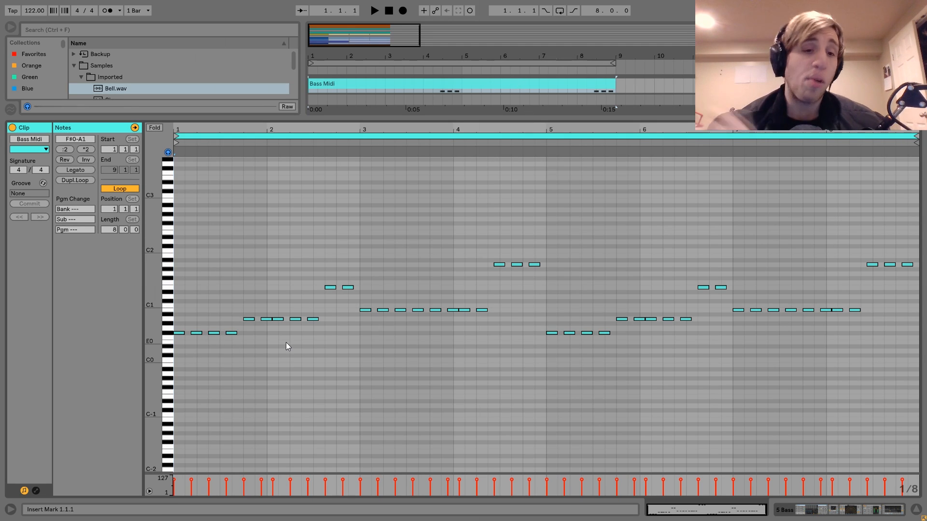
click(178, 333)
drag(333, 273, 655, 362)
click(462, 327)
drag(462, 325, 460, 336)
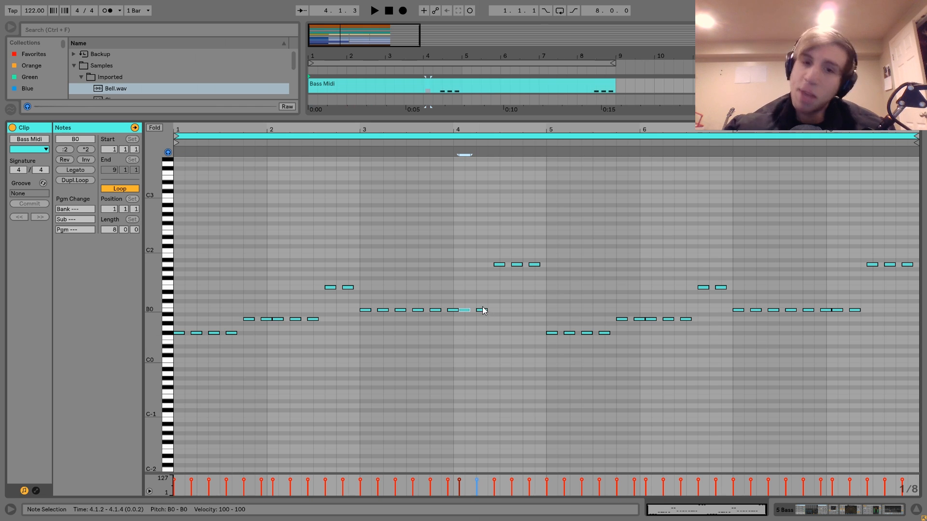
drag(483, 295, 513, 247)
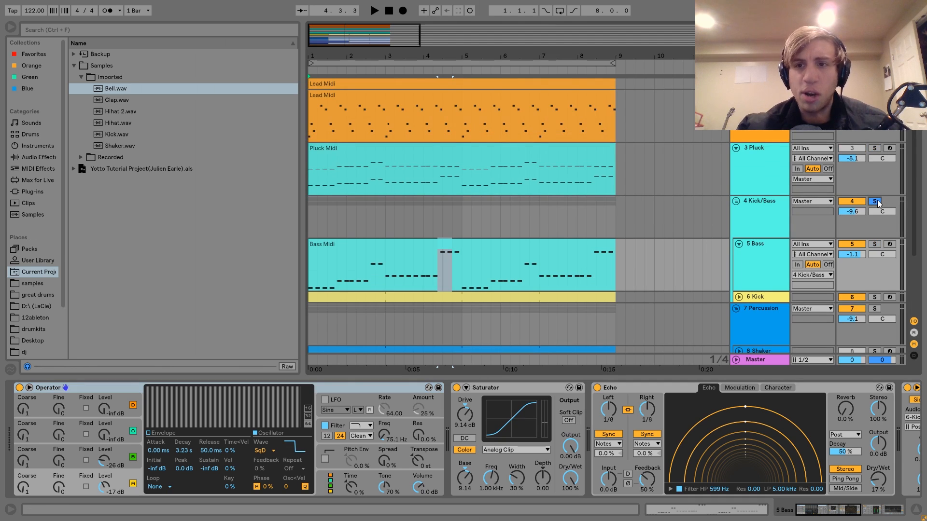
Step: Play the soloed Kick/Bass group from the start and briefly solo the Percussion group before stopping playback
key(space)
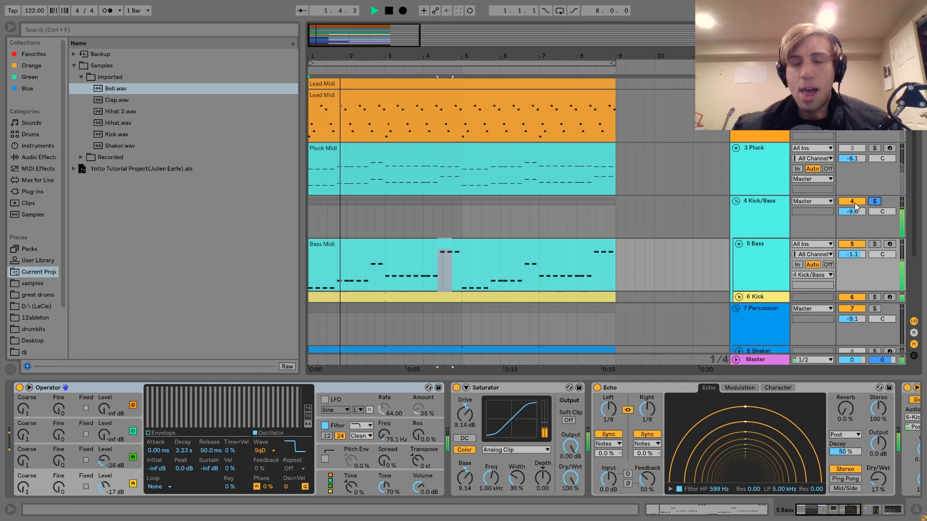
click(752, 259)
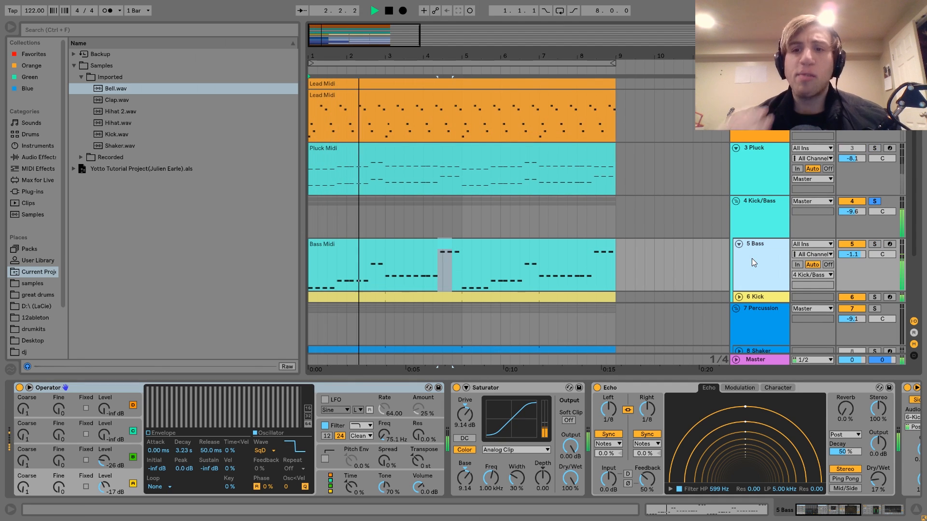
click(874, 309)
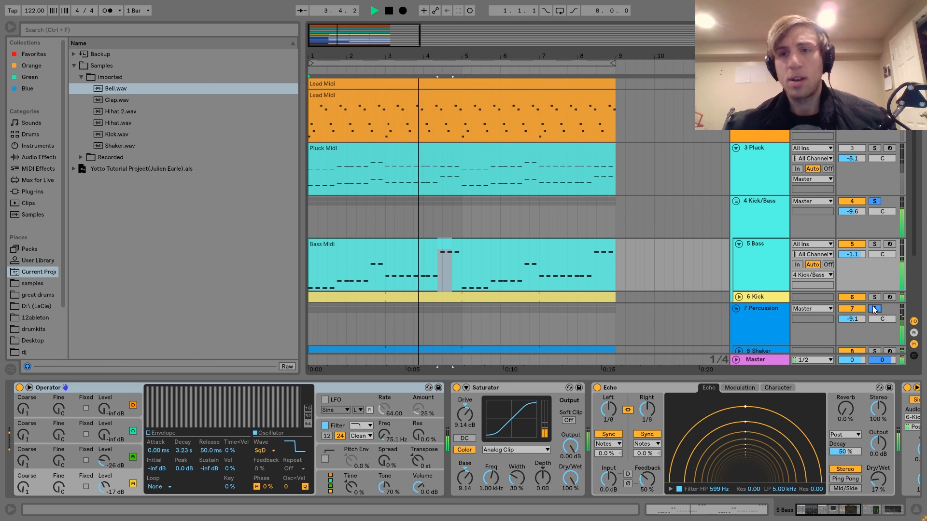
click(874, 308)
key(space)
Step: Solo the Bass track and show the settings of Operator's oscillator B in its device chain
click(875, 243)
click(766, 244)
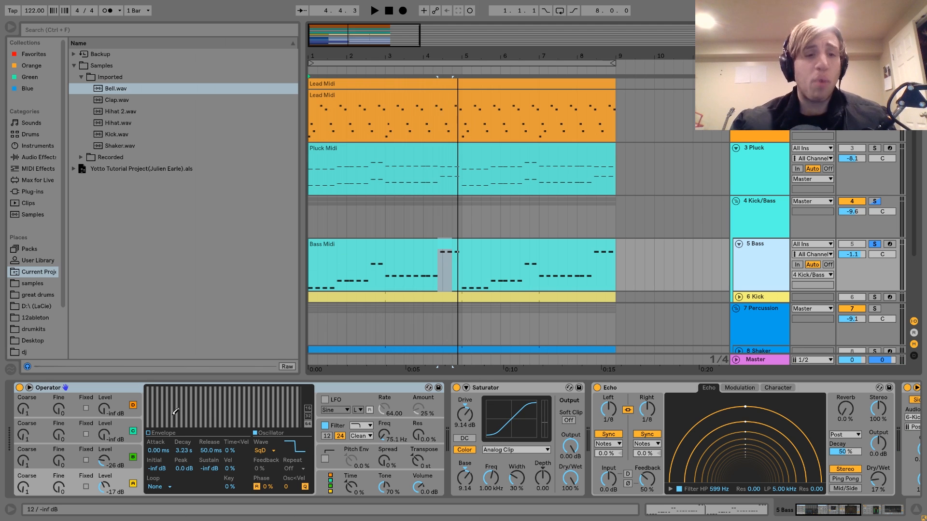
click(118, 449)
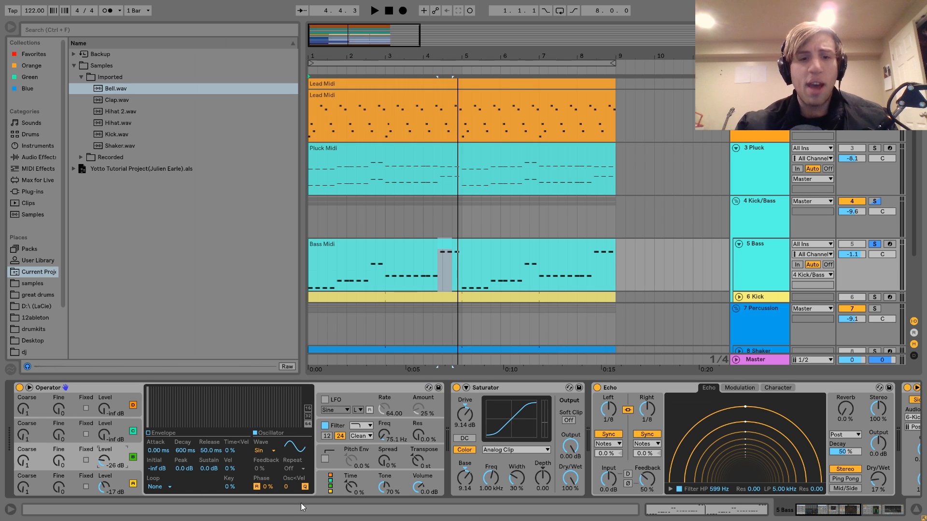
Step: Compare the bass with Operator's filter bypassed and active while playing the opening bars, viewing oscillator B along the way
click(326, 426)
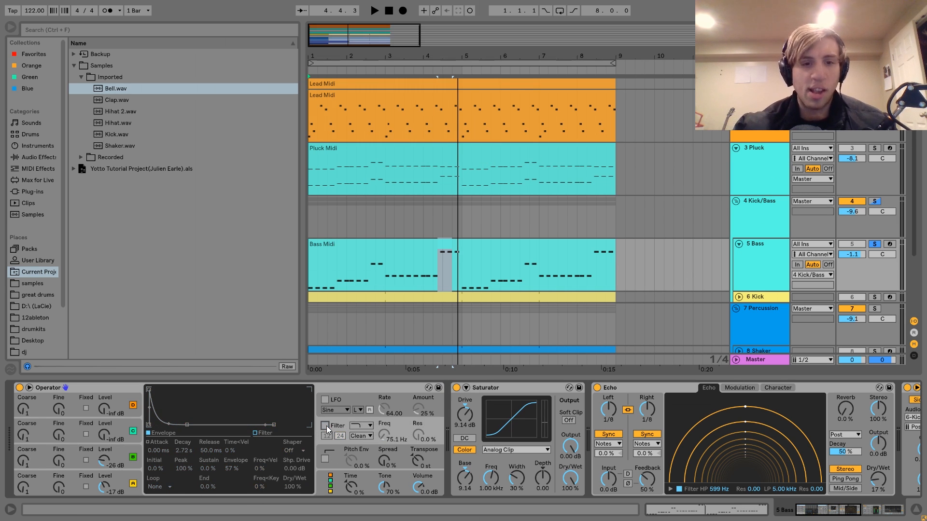
key(space)
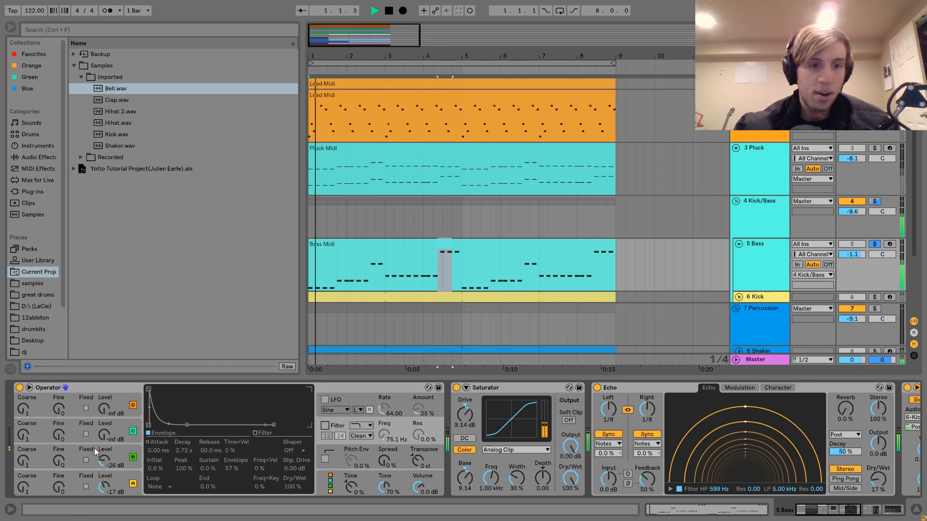
click(111, 462)
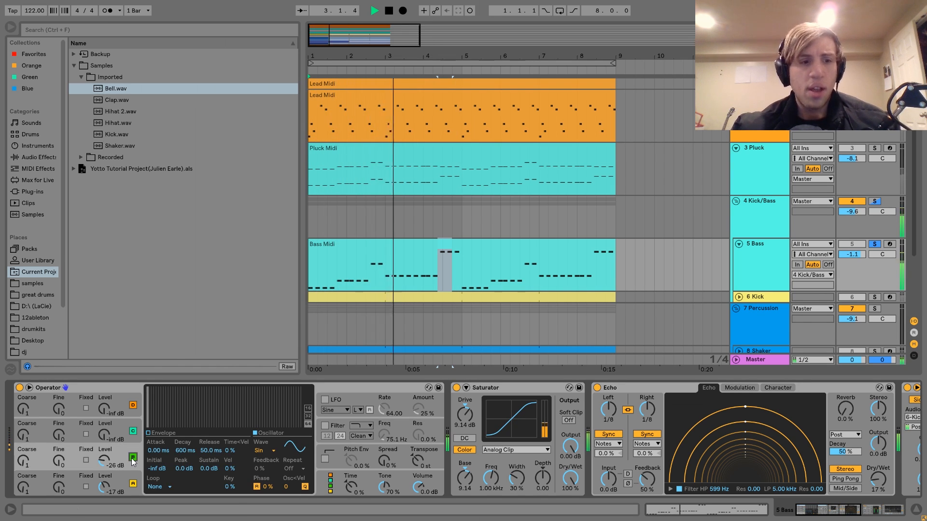
key(space)
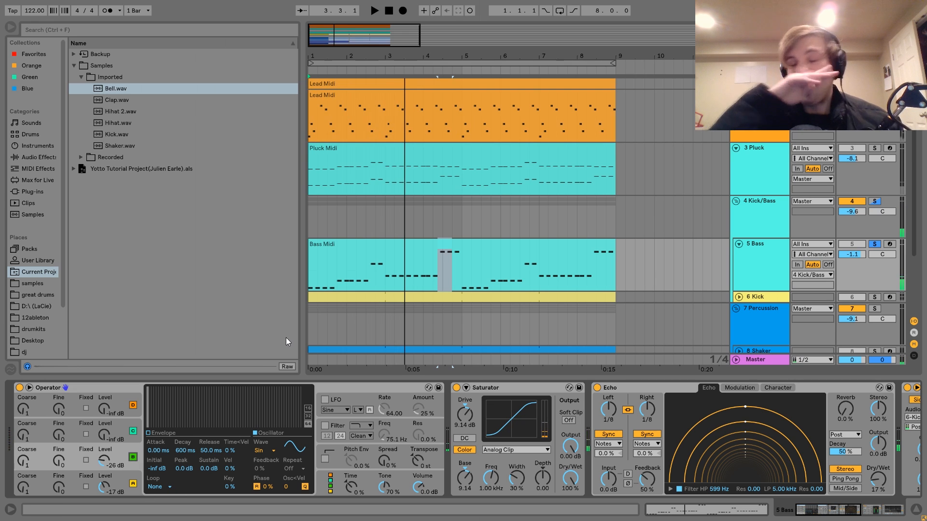
click(325, 426)
key(space)
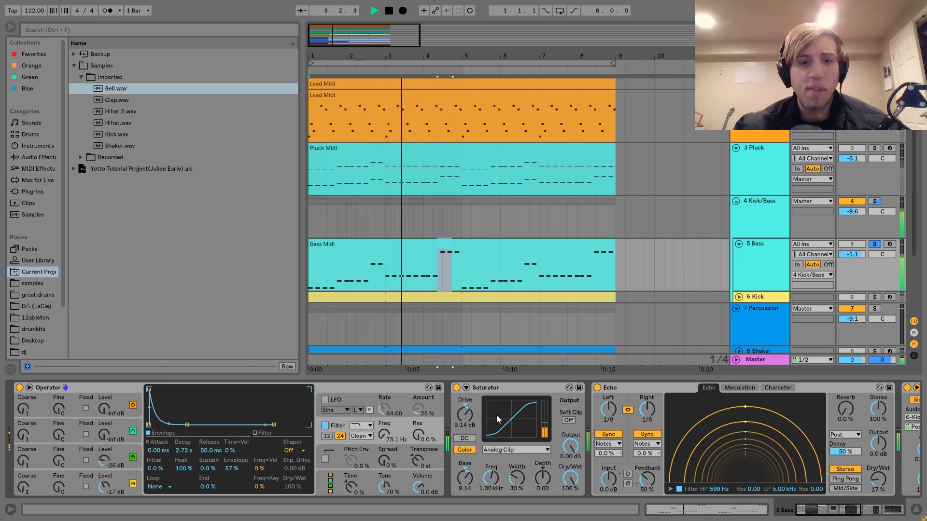
key(space)
Step: Select the Bass track's Saturator and compare the sound with it bypassed and active during playback
scroll(450, 465, right, 3)
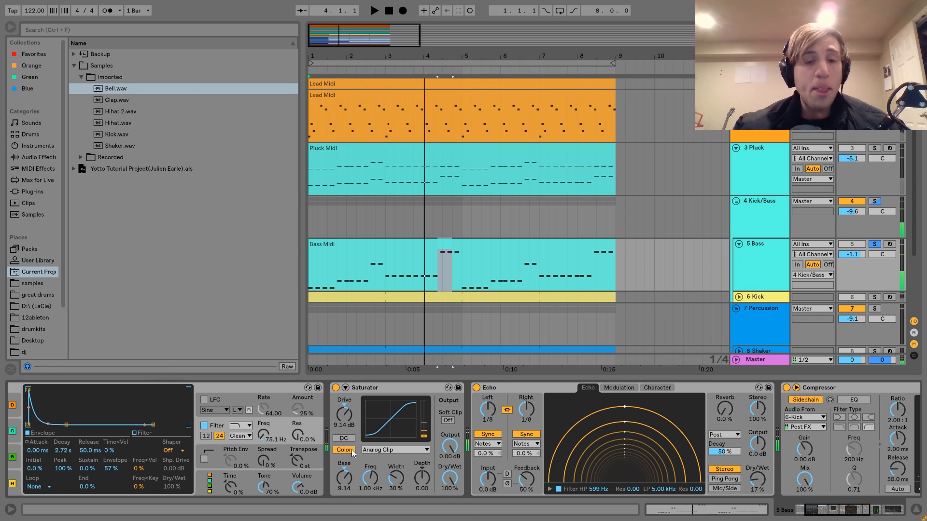
scroll(313, 431, right, 2)
click(338, 387)
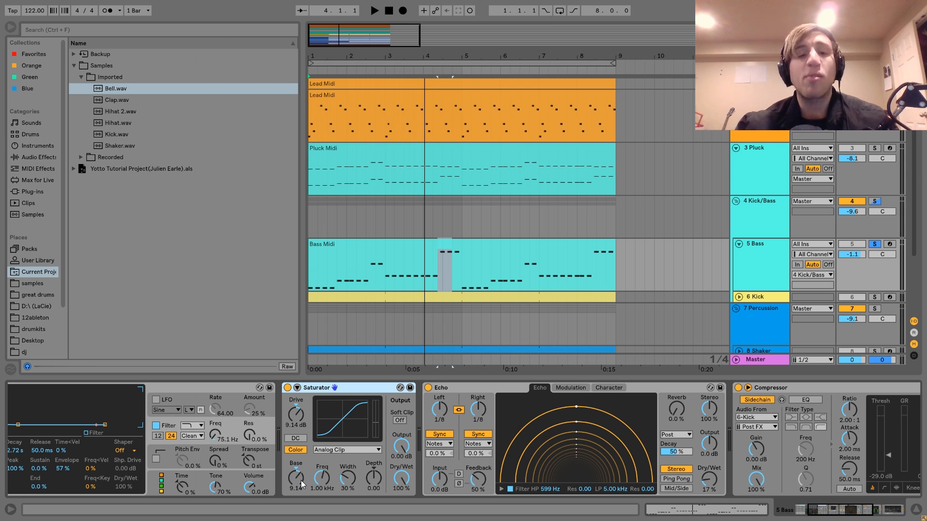
key(space)
click(287, 389)
click(287, 388)
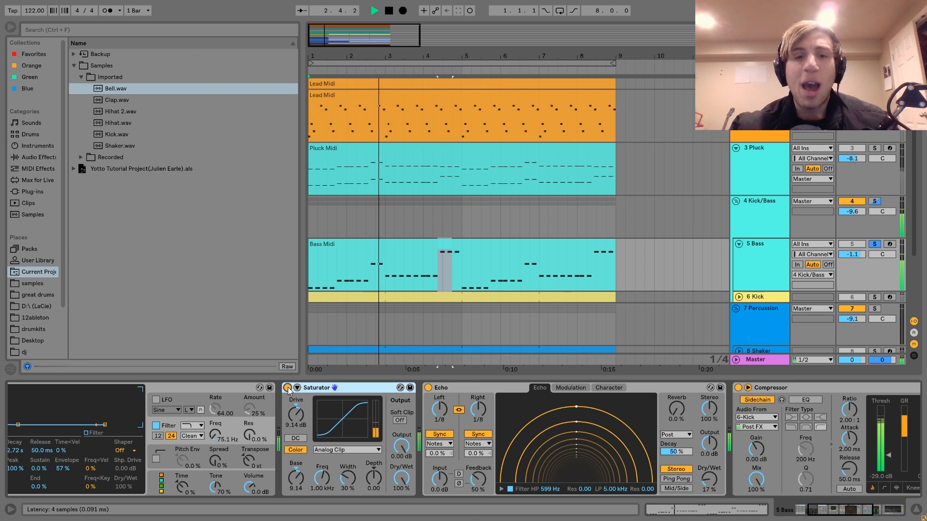
key(space)
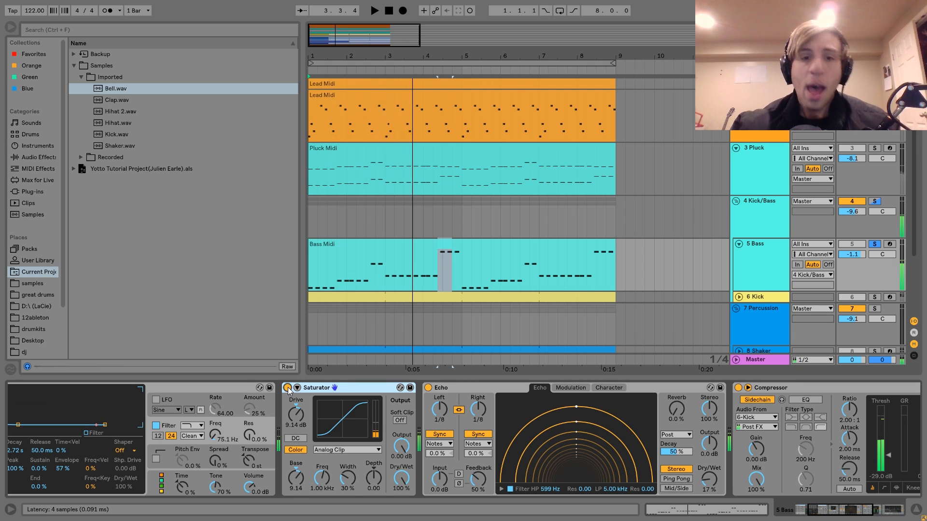
Step: Play the bass with its Echo in view, comparing the full mix against the soloed Bass track
scroll(328, 388, down, 3)
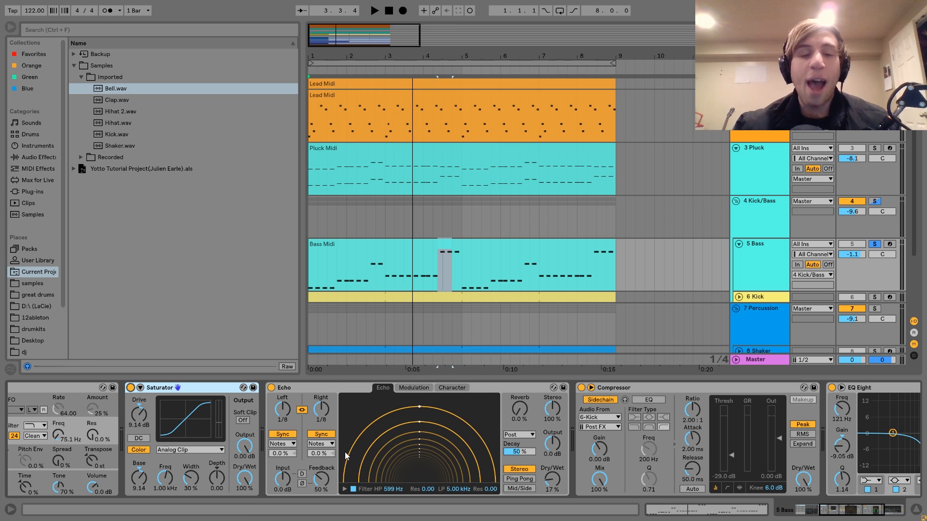
key(space)
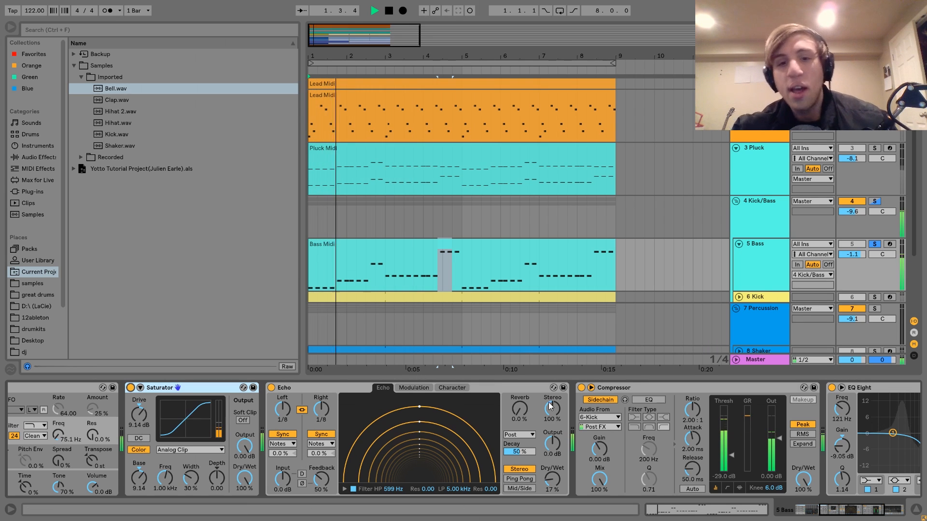
click(874, 244)
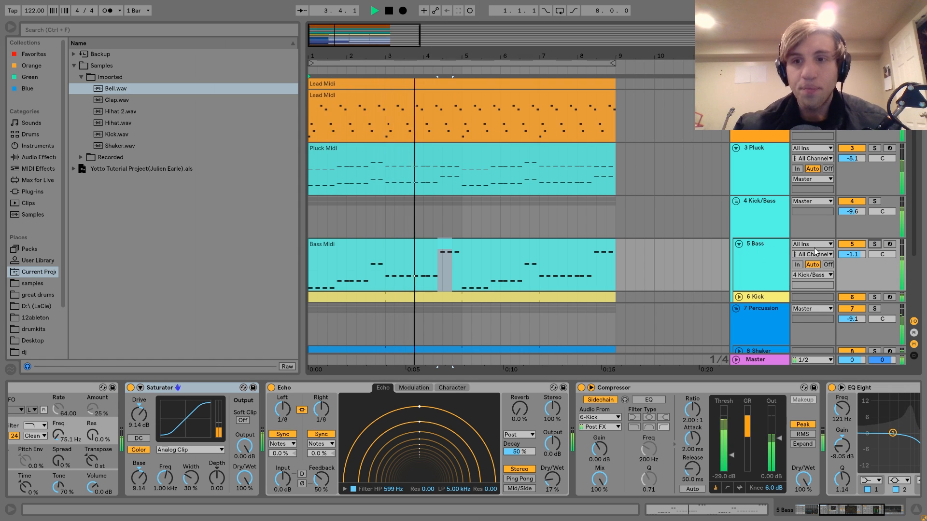
click(876, 245)
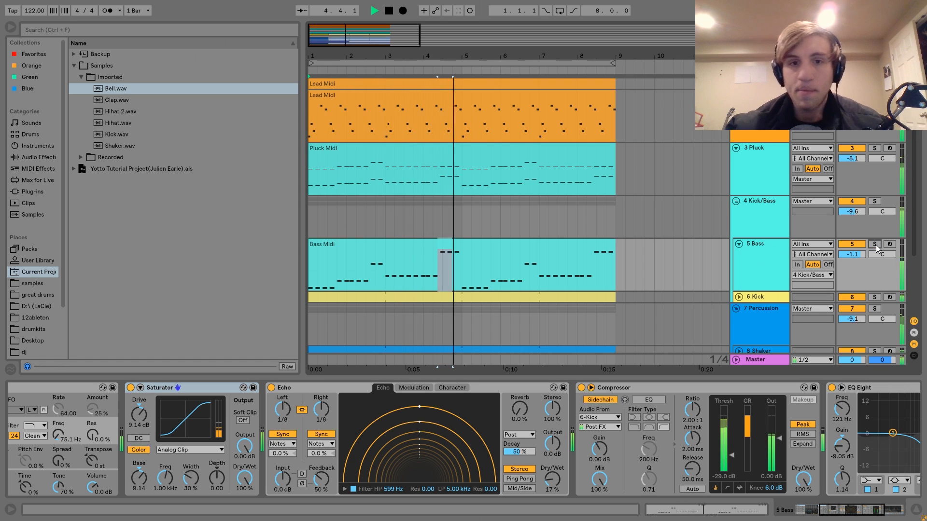
key(space)
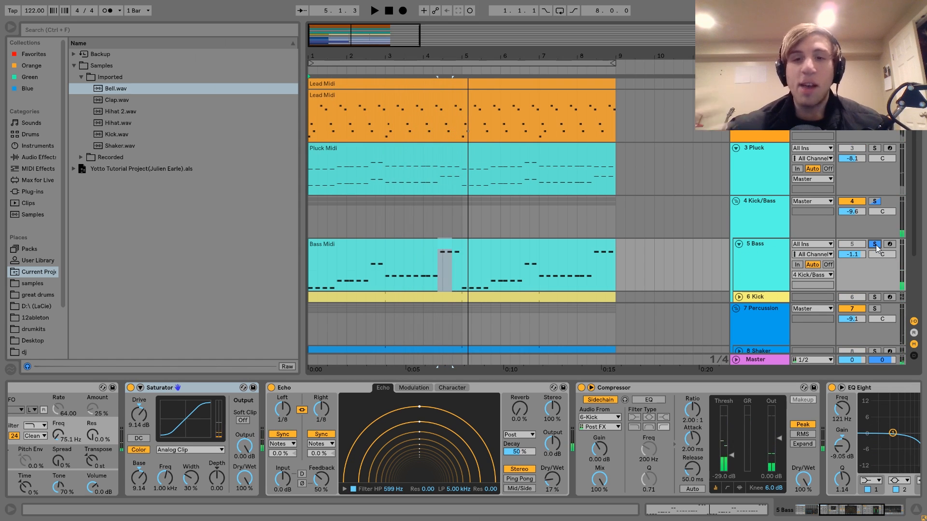
Step: Try the Bass Echo's high-pass filter at 20 Hz, comparing playback with the original setting, and undo the change
click(753, 258)
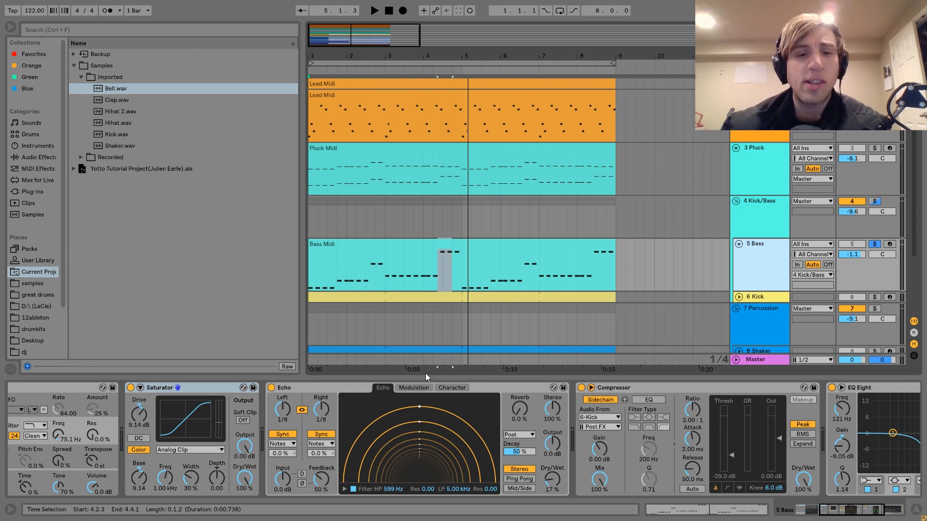
click(392, 490)
key(space)
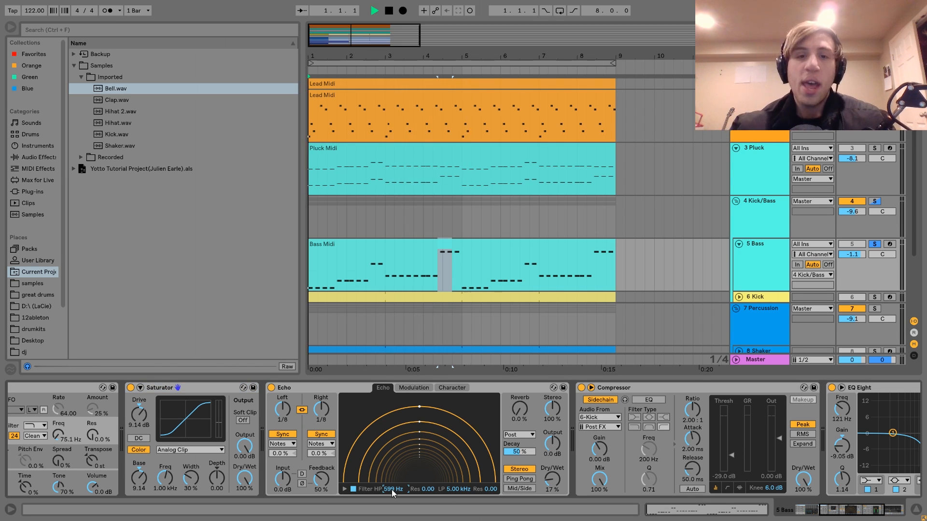
key(space)
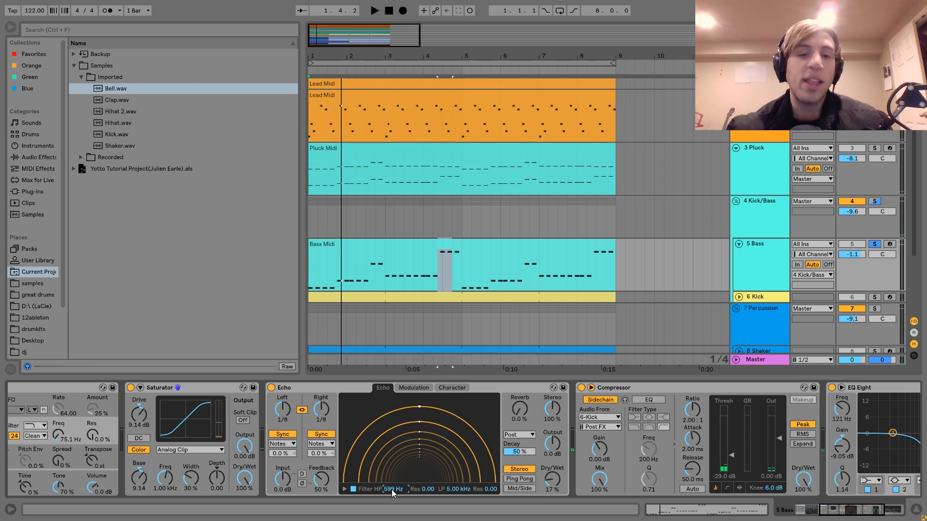
key(space)
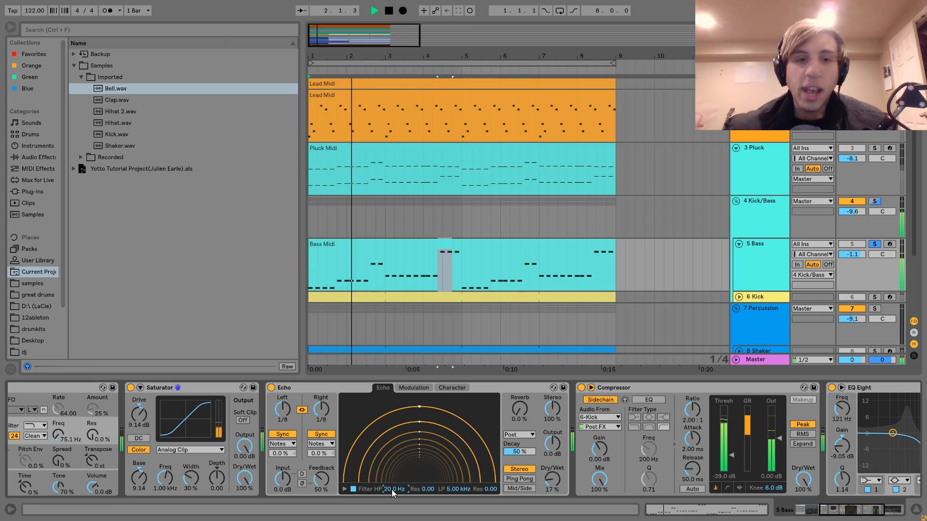
key(space)
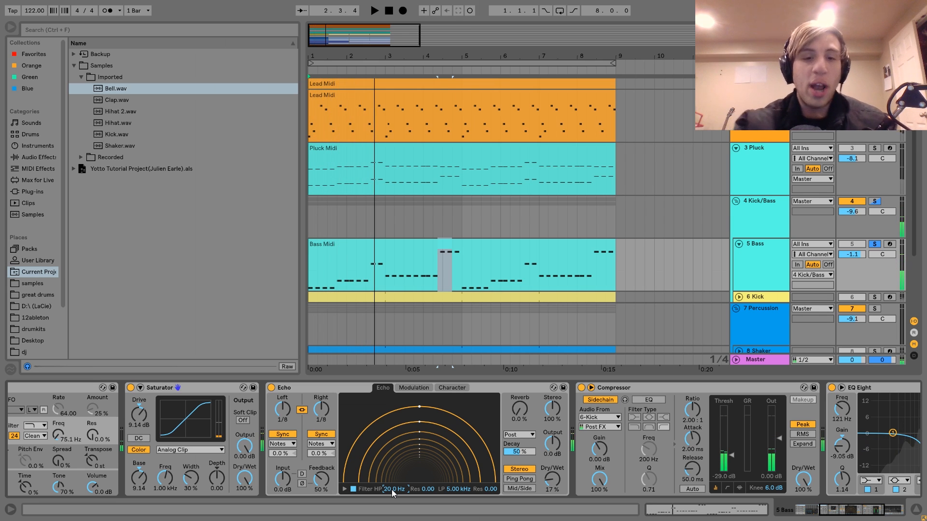
key(ctrl+z)
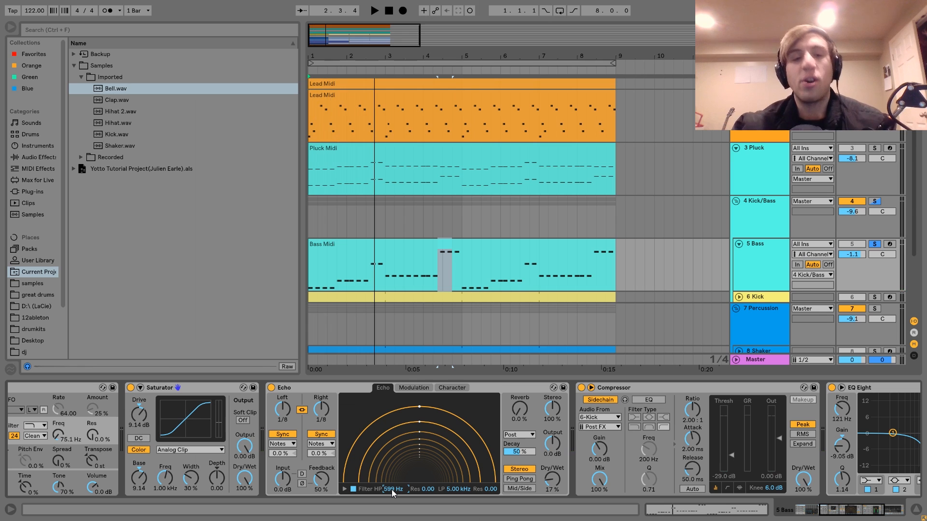
Step: Replay the first bar of the bass with the Echo's original high-pass setting
key(space)
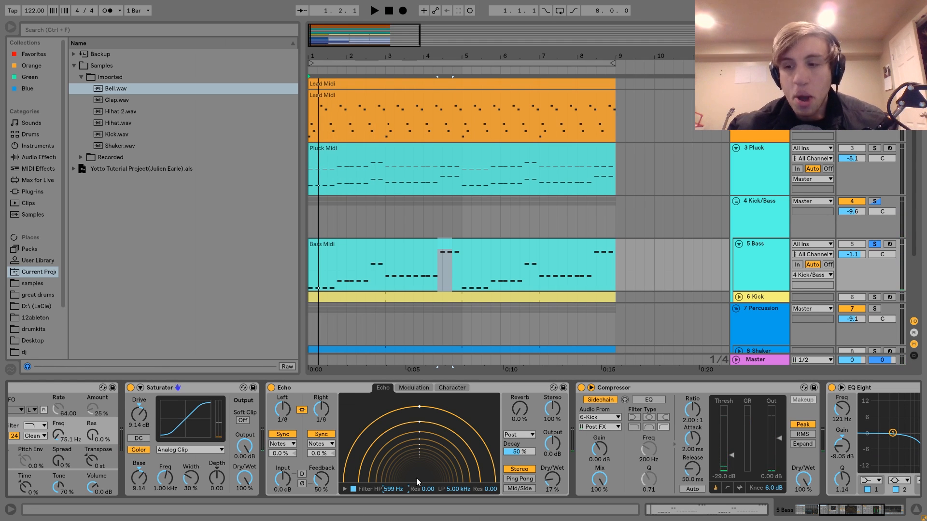
key(alt+space)
key(Escape)
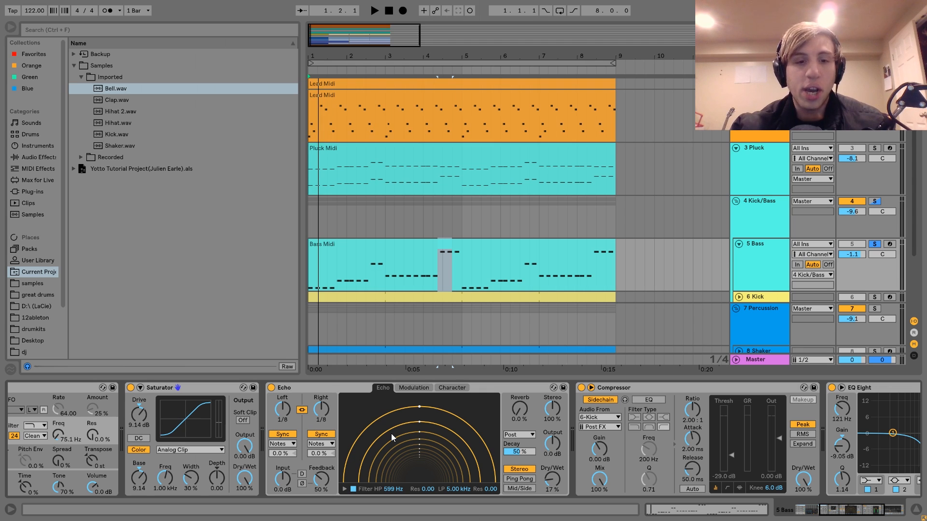
key(space)
key(space)
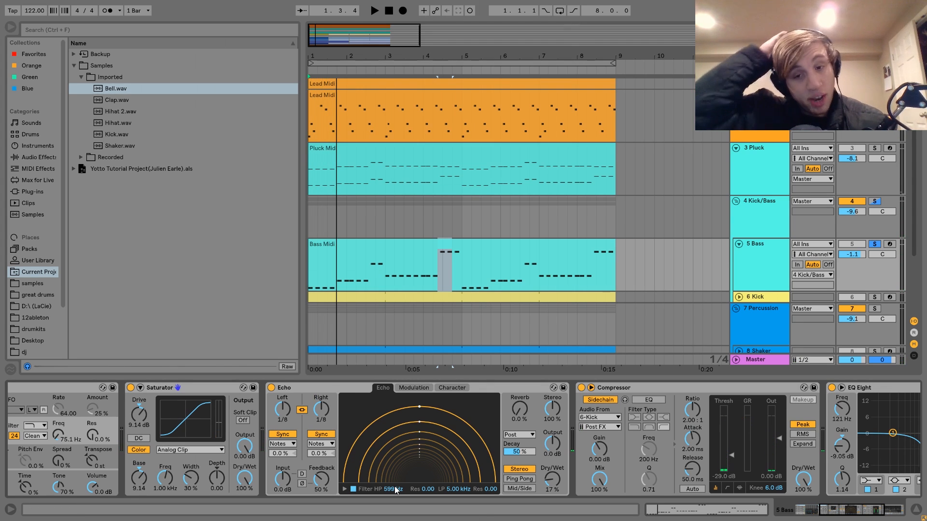
Step: Review the Bass Echo's Dry/Wet amount, the Compressor's kick sidechain settings and the EQ Eight curve
scroll(488, 471, right, 1)
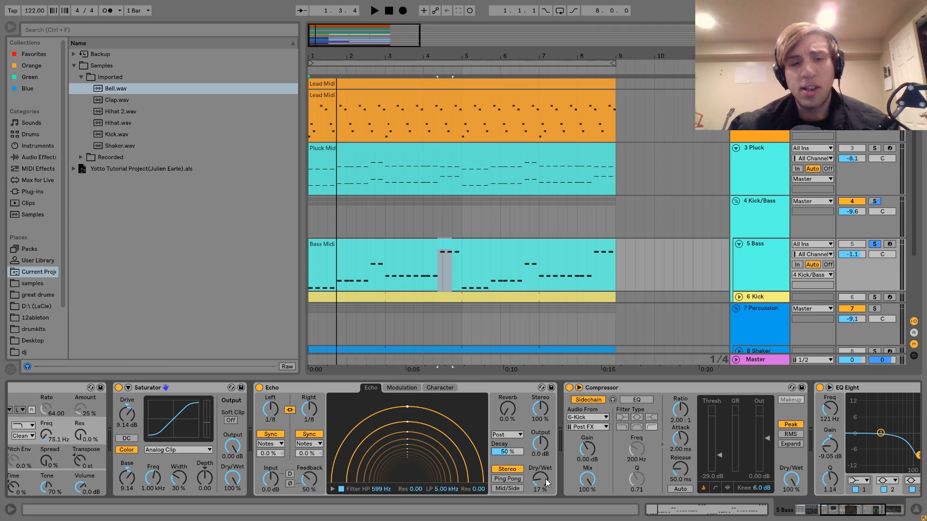
scroll(546, 479, right, 10)
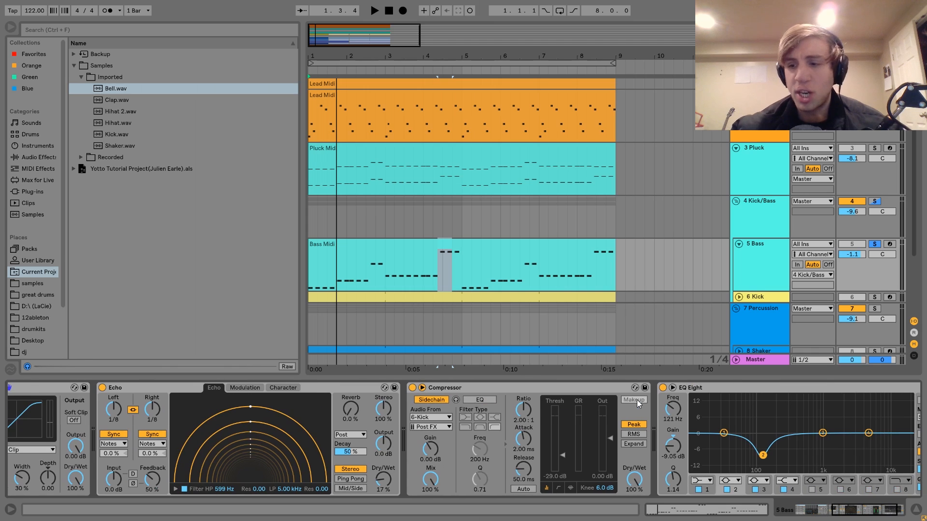
scroll(637, 400, right, 6)
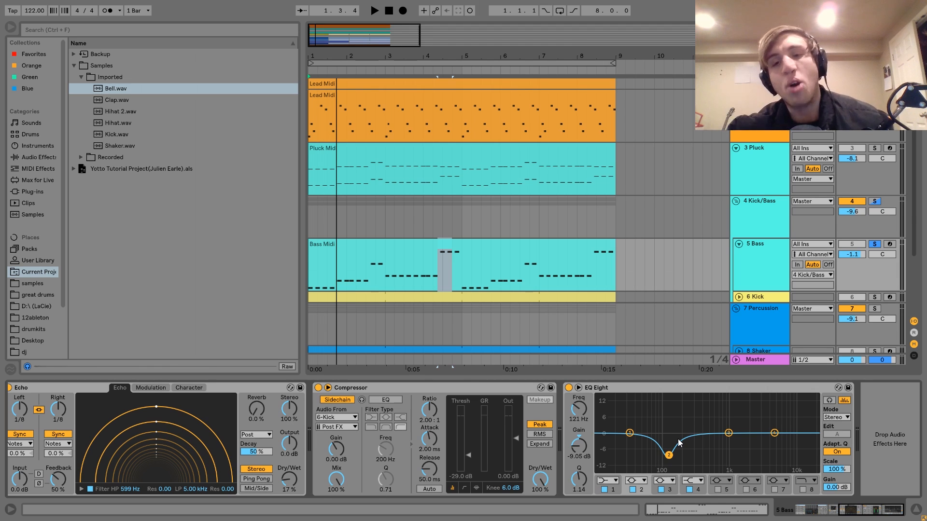
Step: Solo the Kick/Bass group and compare playback with the Bass EQ Eight bypassed and active
click(878, 202)
click(569, 388)
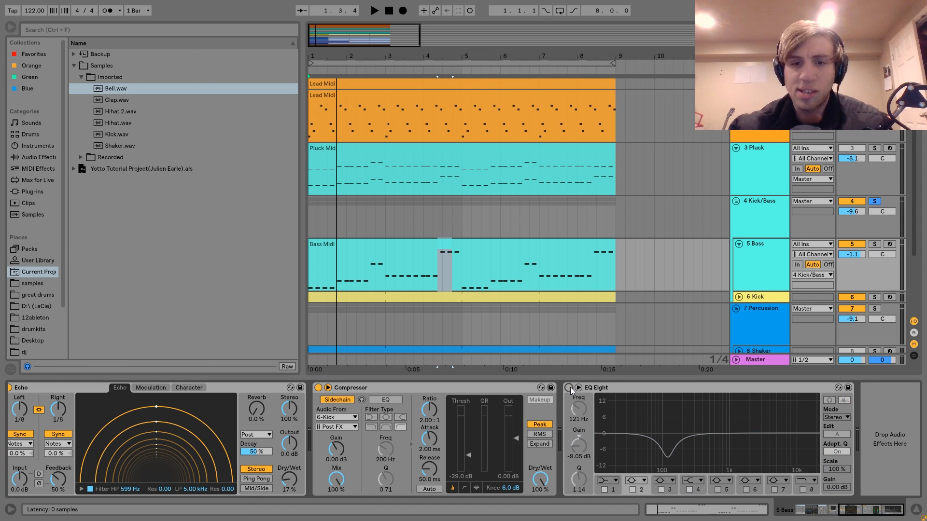
key(space)
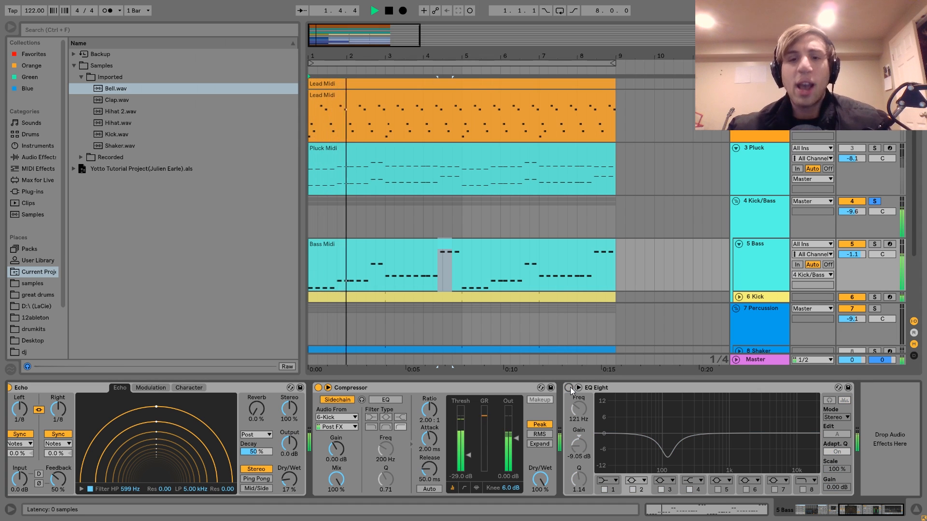
click(569, 389)
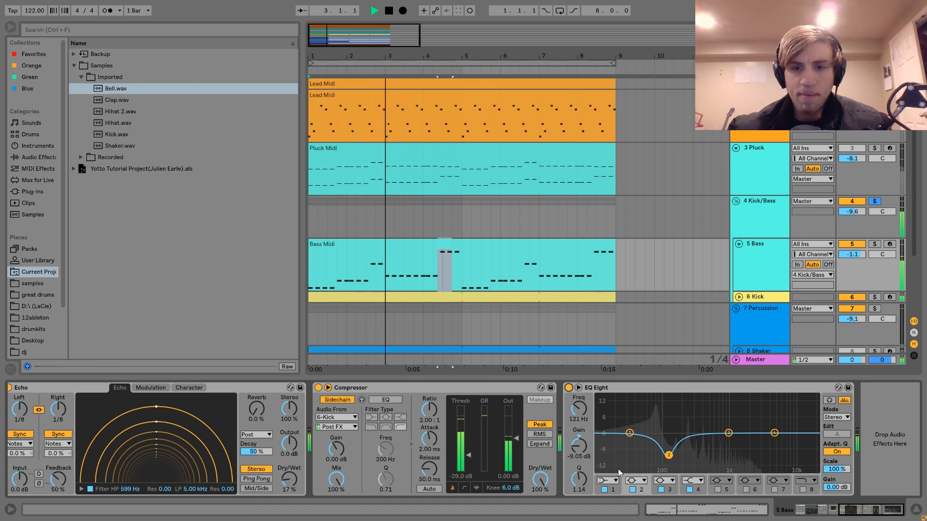
key(space)
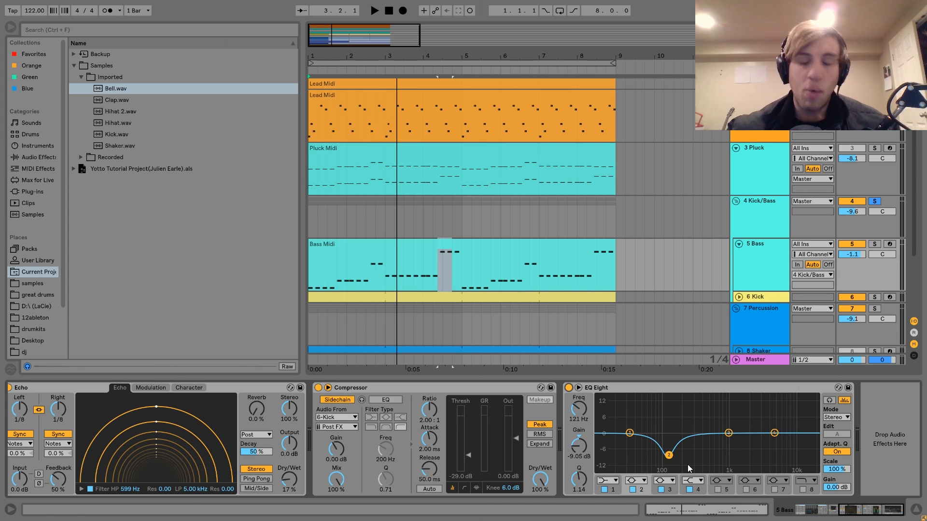
Step: Solo the Kick track and play it with its sampler and Drum Buss in view
click(874, 297)
click(766, 299)
key(space)
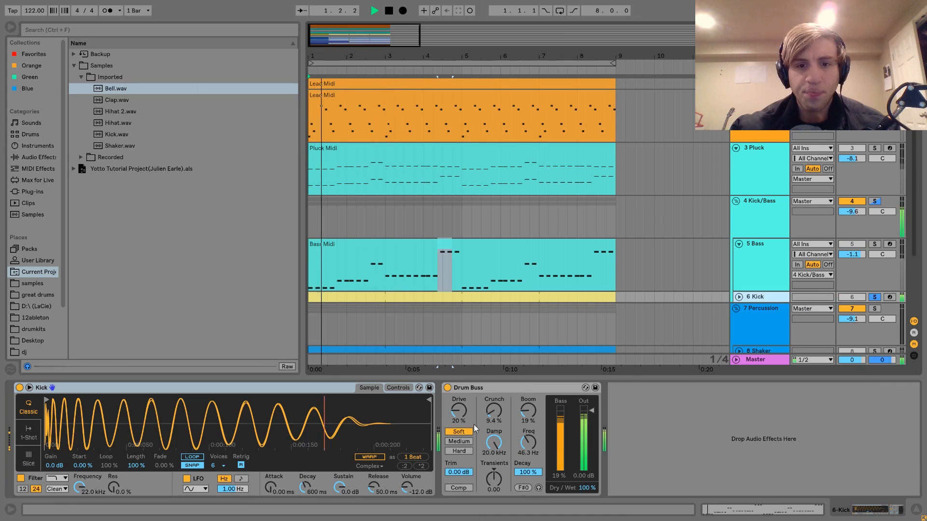
key(space)
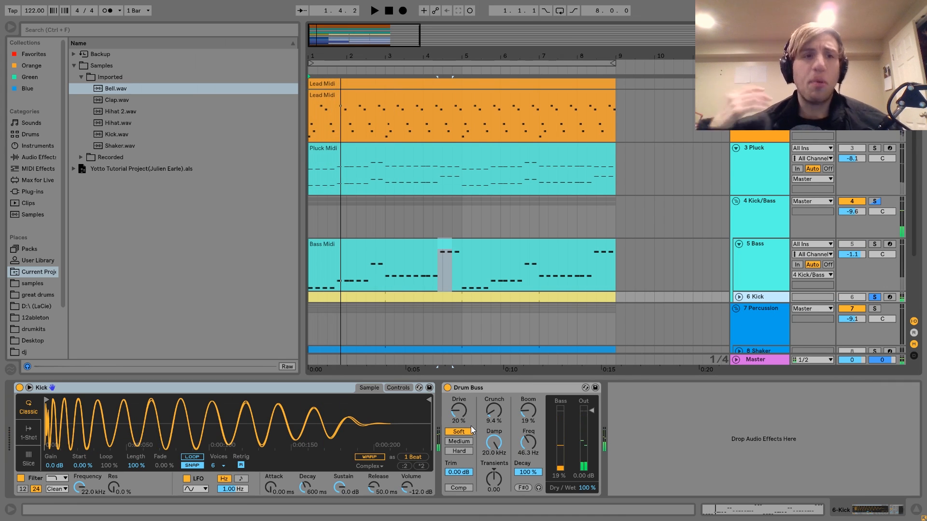
Step: Preview the imported Kick.wav sample and examine the Kick track's Drum Buss settings
click(106, 136)
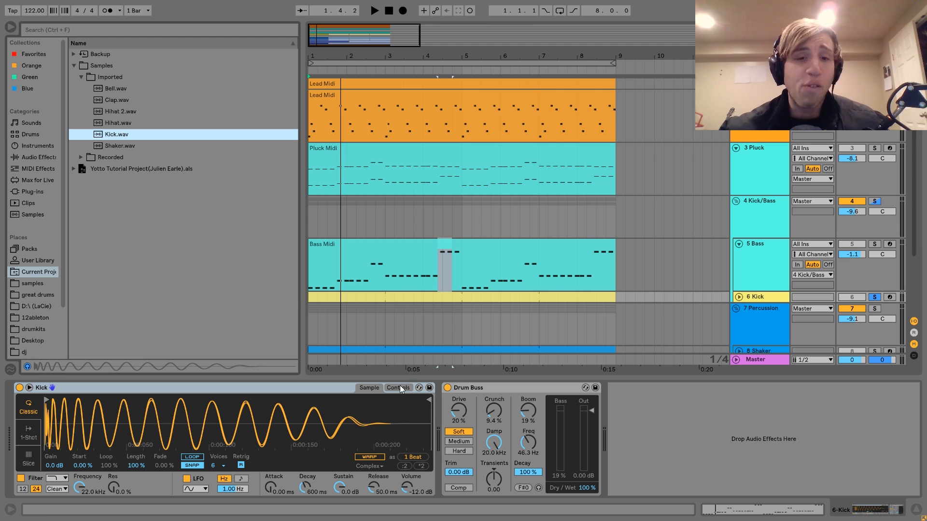
click(494, 388)
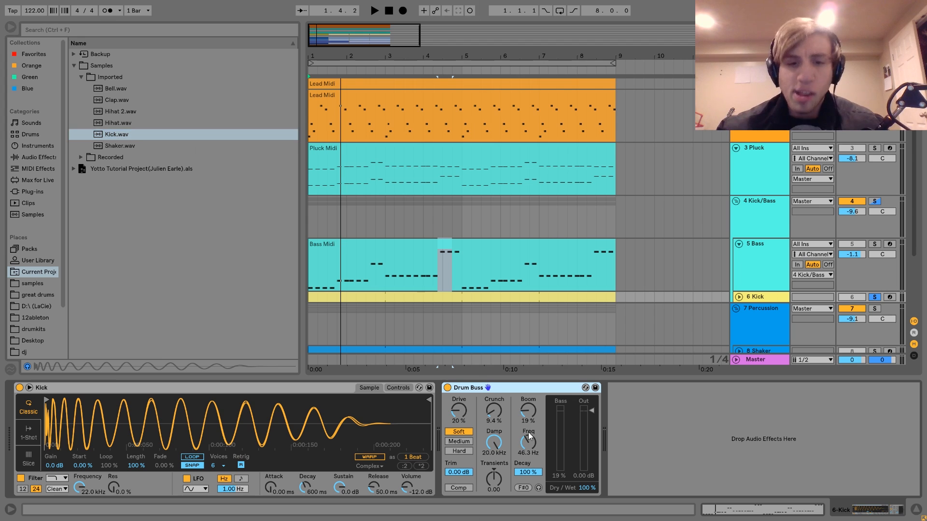
click(108, 136)
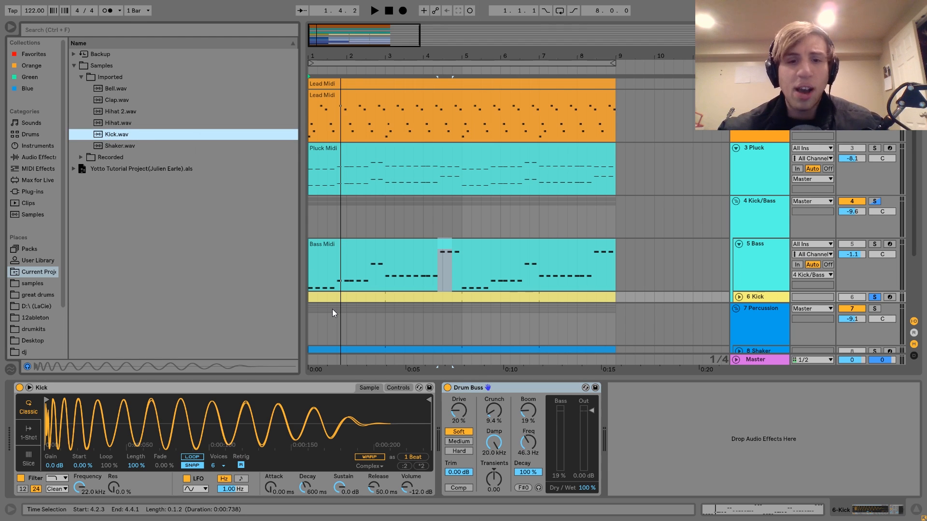
Step: Try the Kick's Drum Buss Boom at 0% during playback and undo the change
key(space)
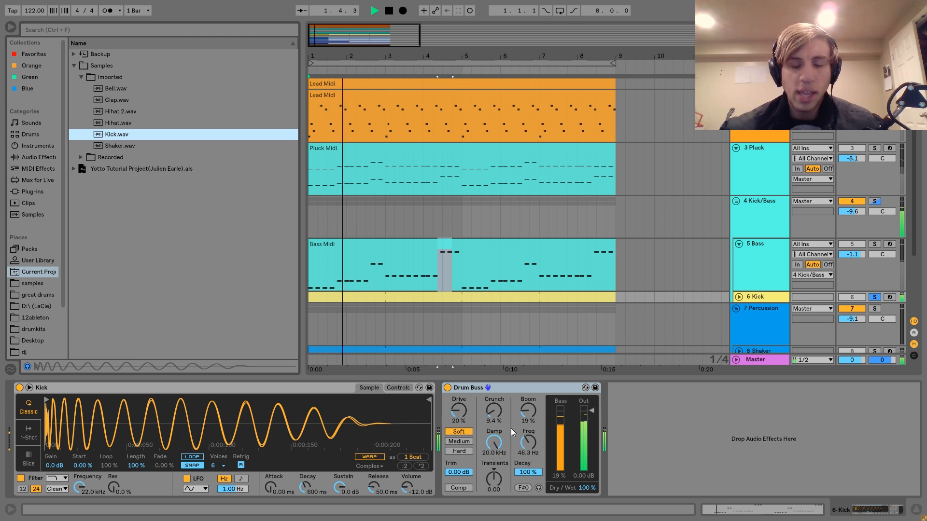
drag(526, 427, 526, 458)
key(ctrl+z)
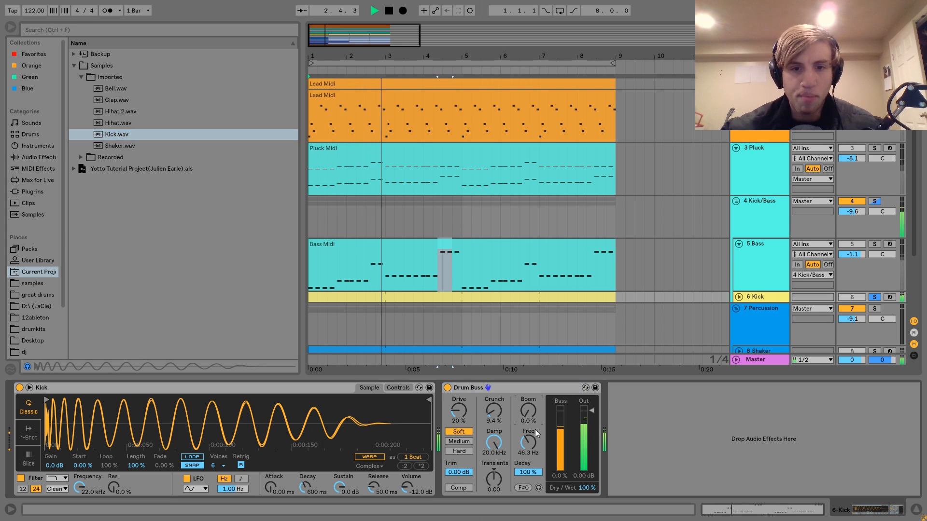
key(space)
Step: Solo the whole Kick/Bass group and play it with its Compressor and Saturator in view
click(880, 201)
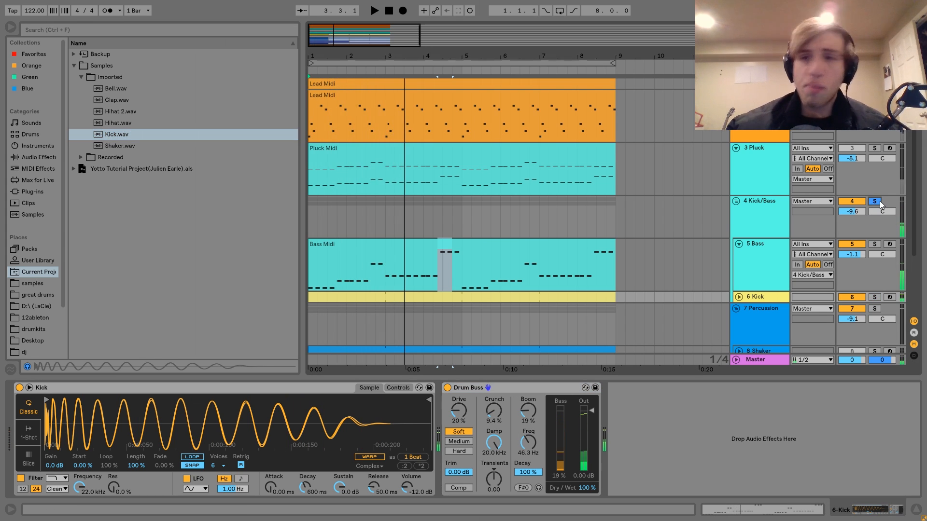
click(743, 222)
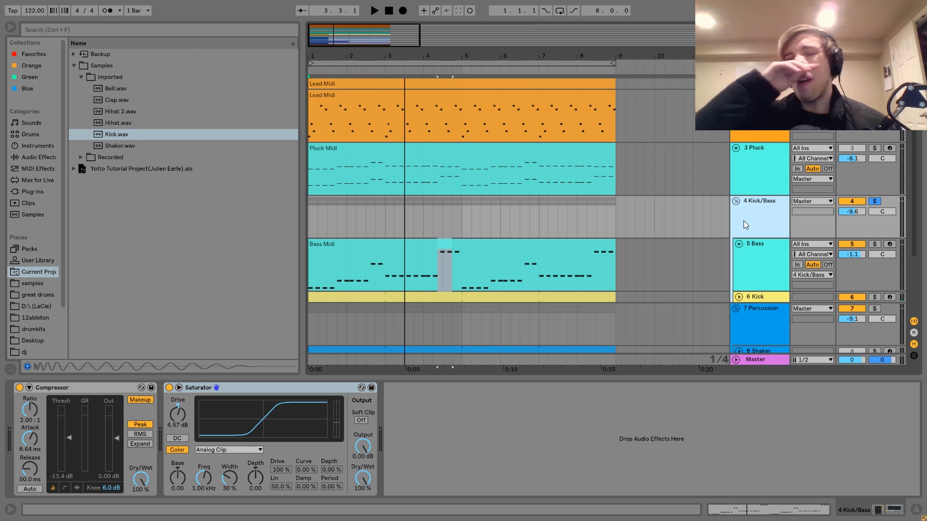
scroll(744, 221, down, 3)
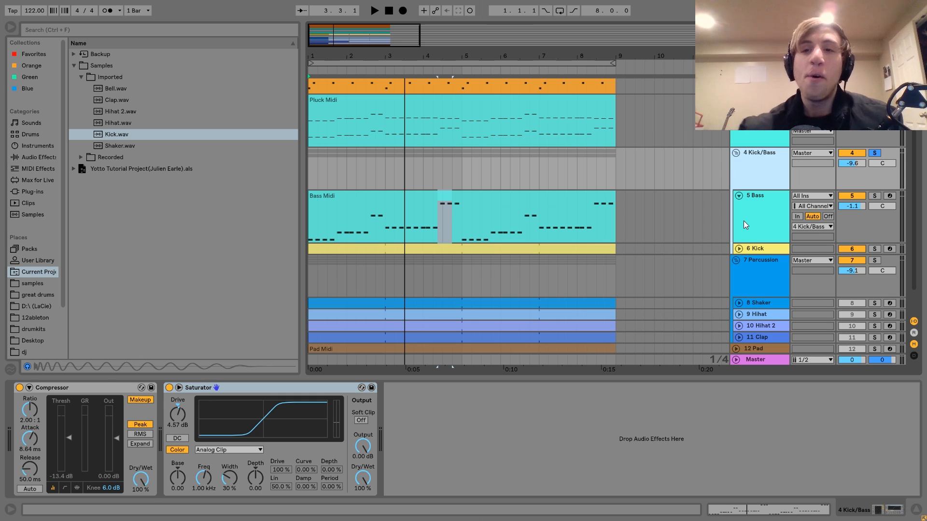
key(space)
key(space)
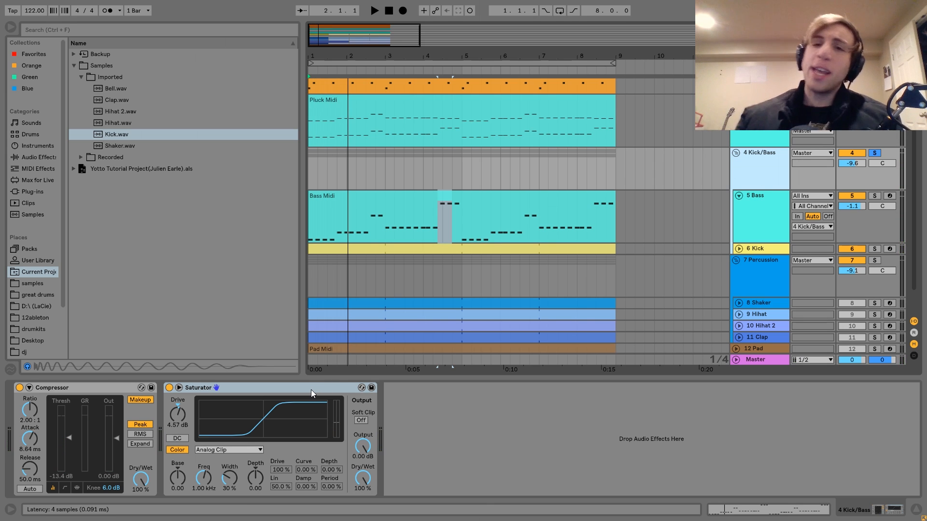
Step: Compare Kick/Bass playback with the group's Saturator and Compressor active and bypassed, and switch both devices back on
key(space)
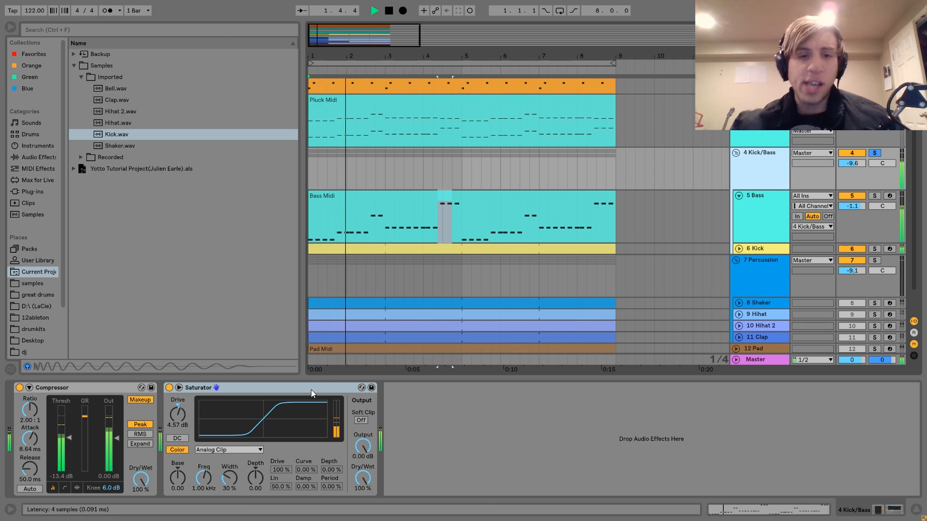
click(169, 387)
click(20, 387)
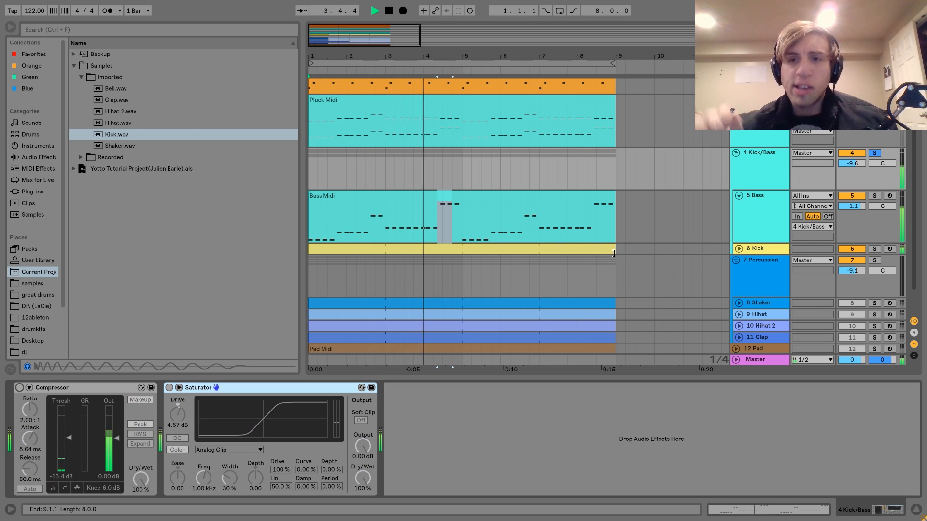
key(space)
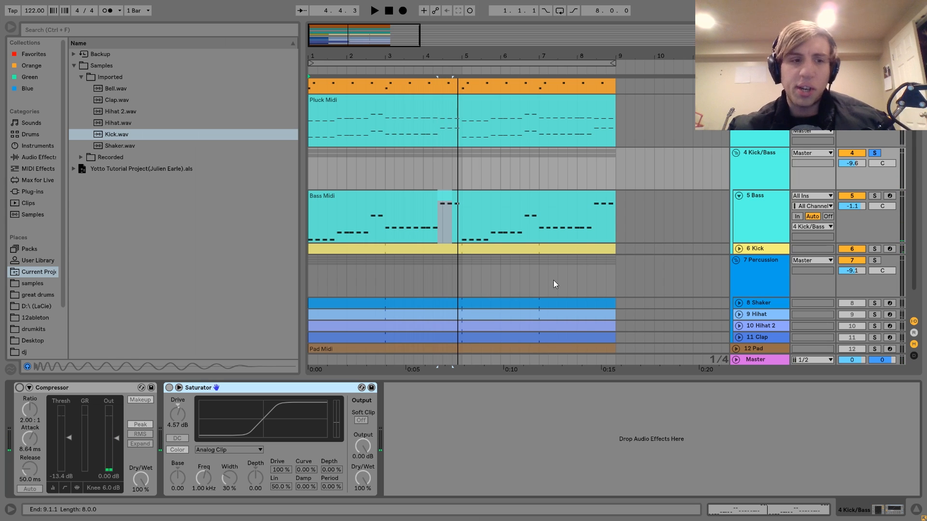
click(19, 388)
click(170, 388)
Step: Play with both group effects active, comparing the full mix against the soloed Kick/Bass group
key(space)
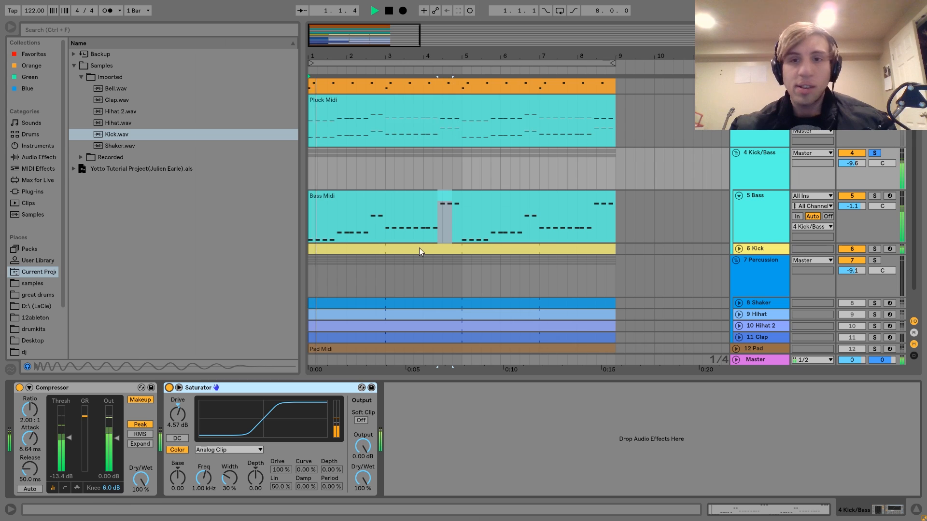
click(874, 153)
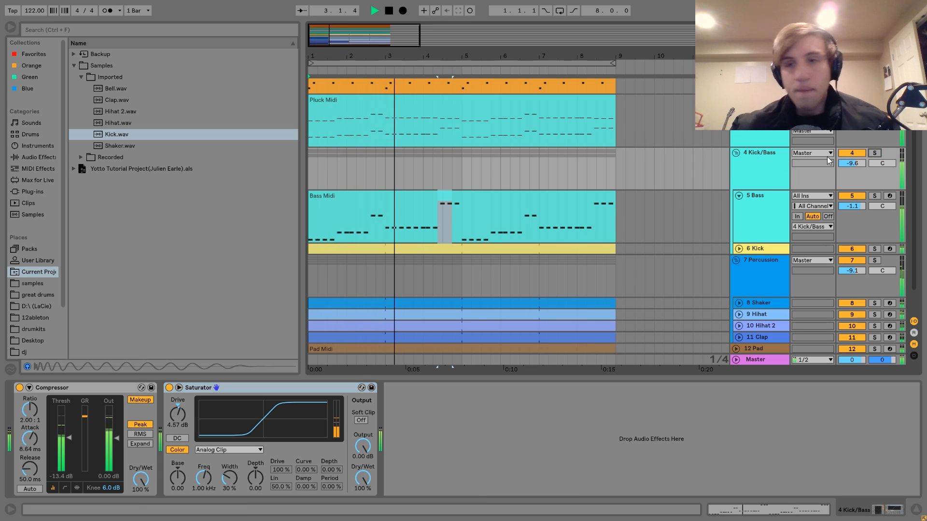
click(878, 153)
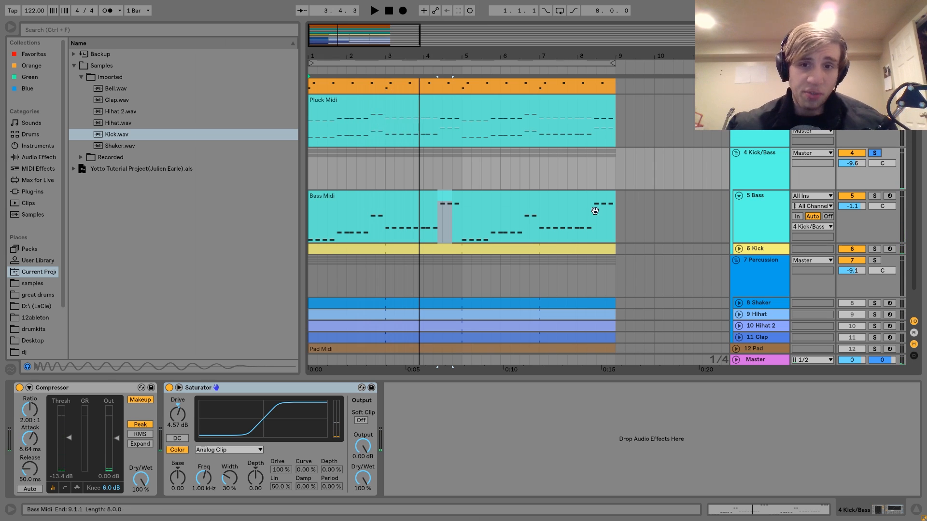
Step: Play the Kick/Bass group from bar 1 with Saturator and Compressor bypassed, and switch the Compressor back on
click(308, 158)
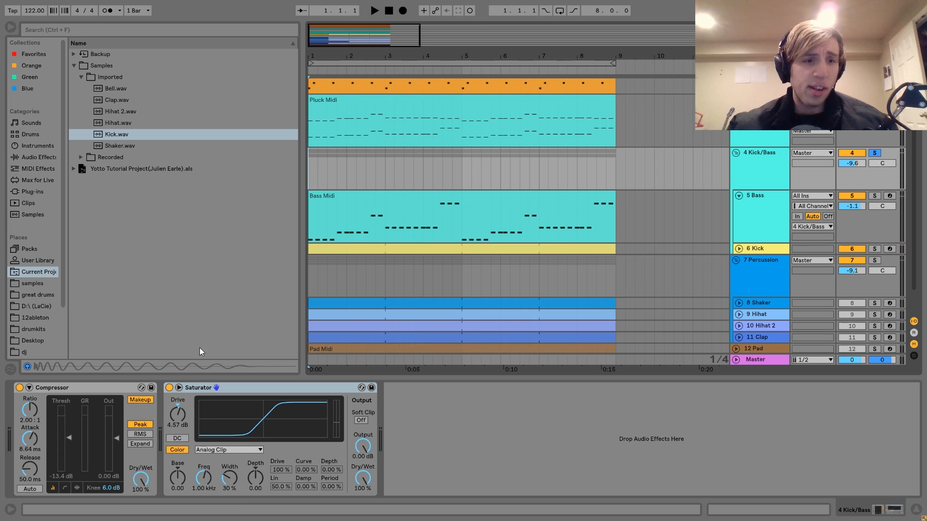
click(169, 387)
click(19, 387)
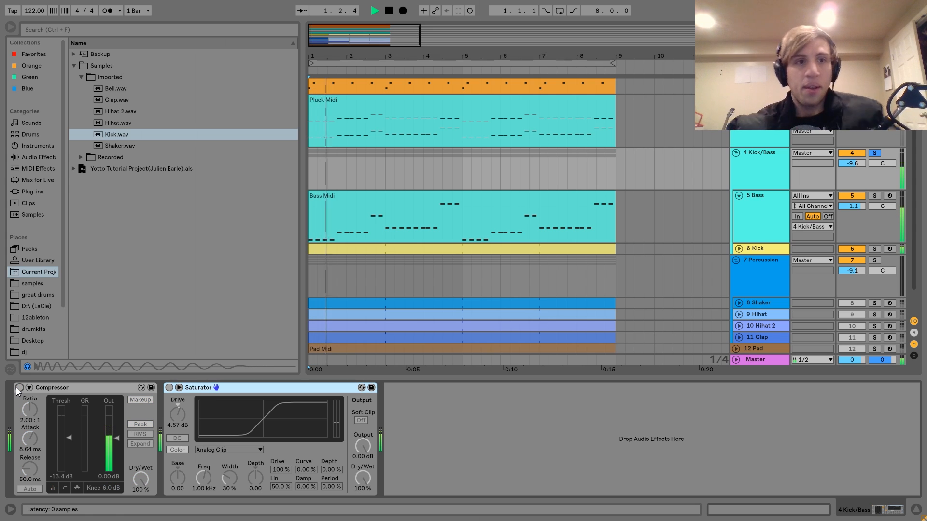
click(17, 388)
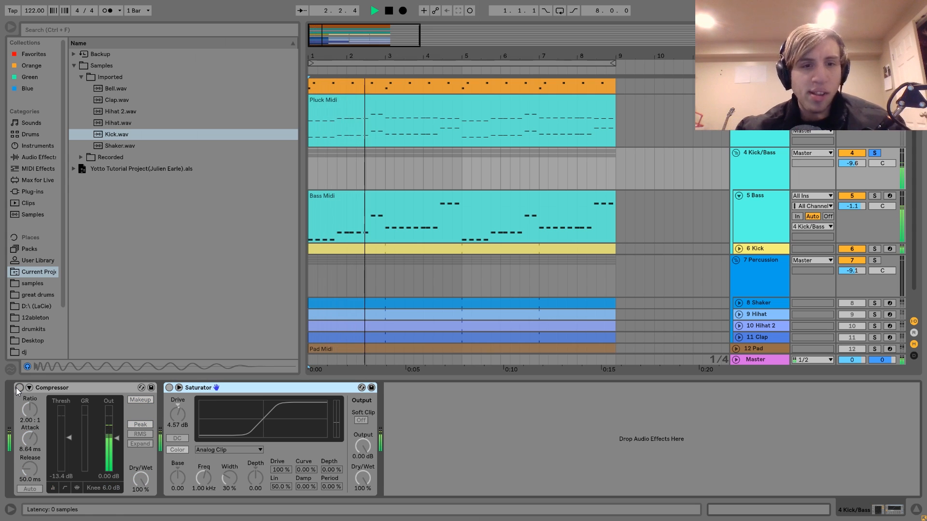
key(space)
Step: Loop the eight bars from bar 1 across the Kick/Bass group and play the loop's opening
drag(620, 171, 298, 158)
key(ctrl+l)
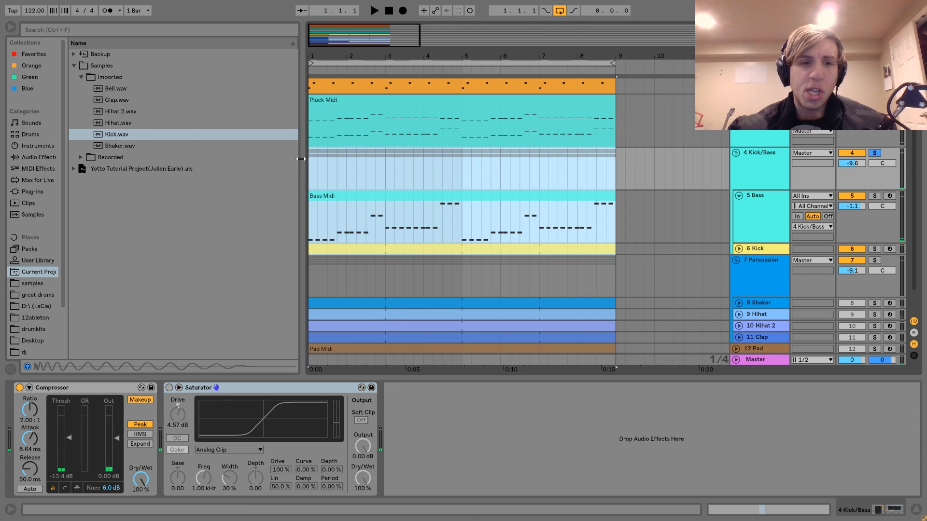
key(space)
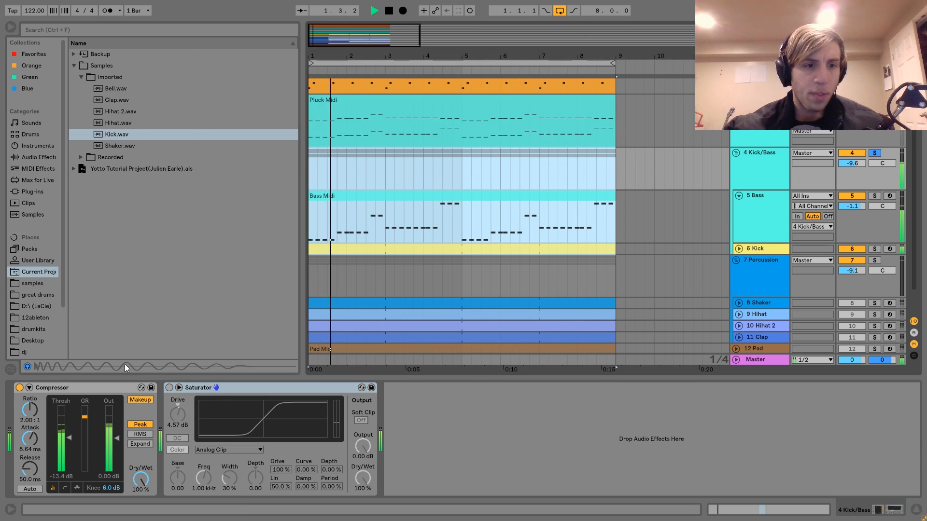
key(space)
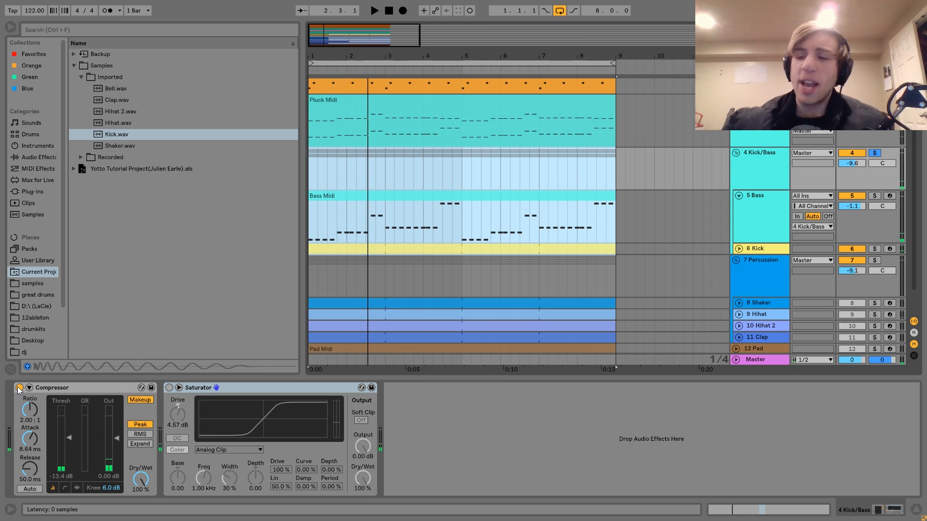
Step: Replay the looped kick and bass while examining the group Compressor's threshold and attack, with the Saturator bypassed
click(20, 388)
key(space)
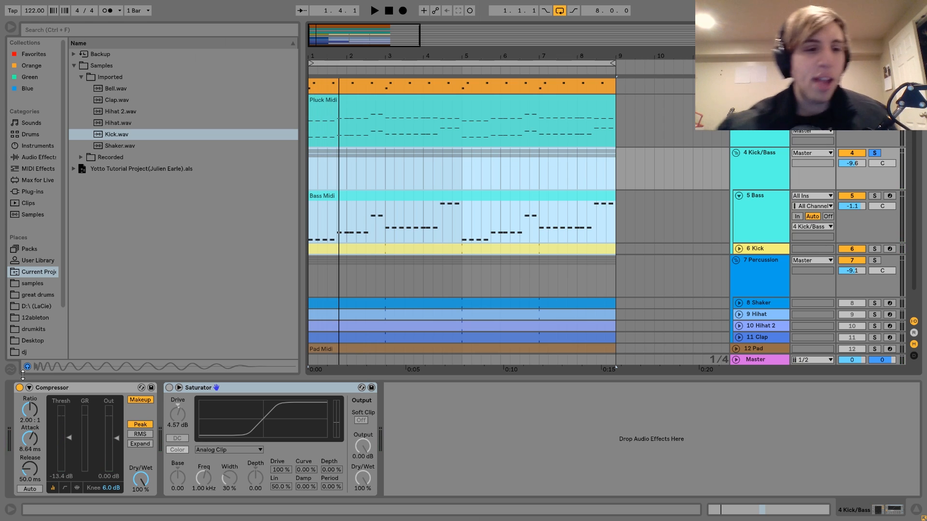
key(space)
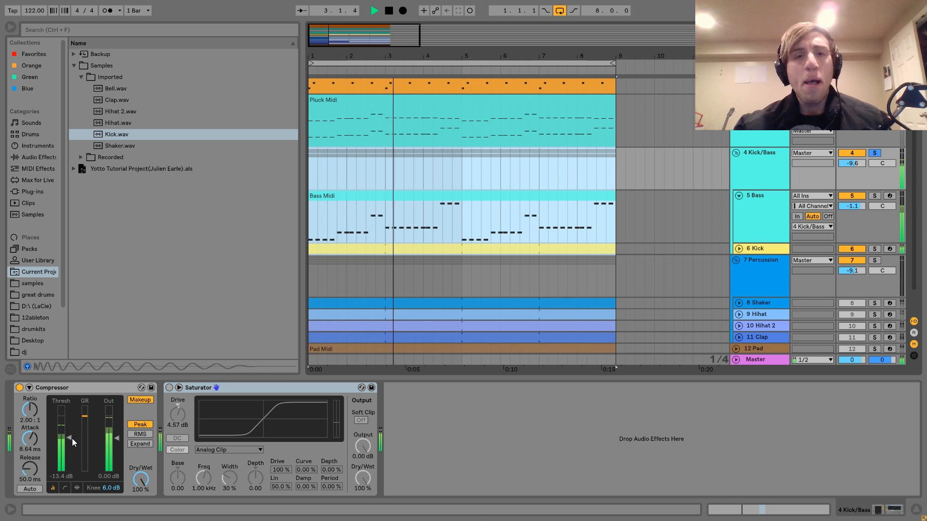
key(space)
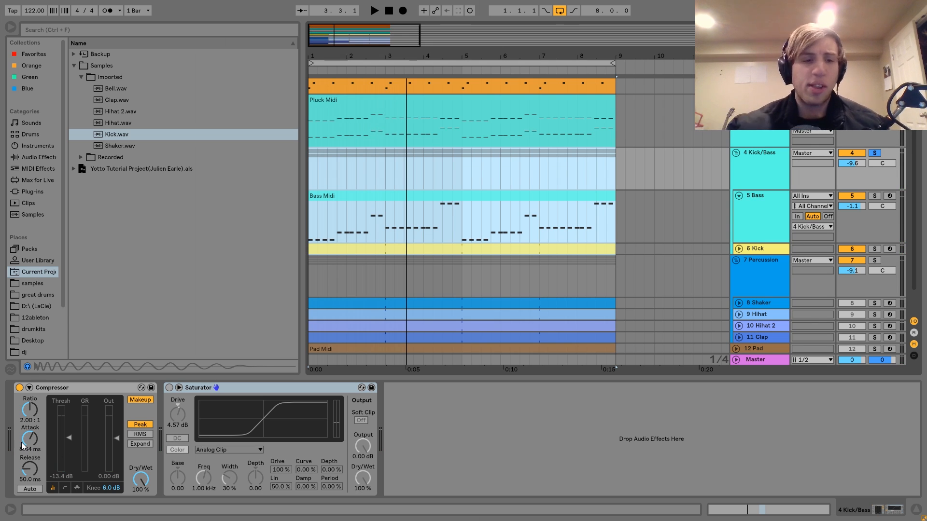
Step: Turn the Kick/Bass group's Saturator back on during loop playback
key(space)
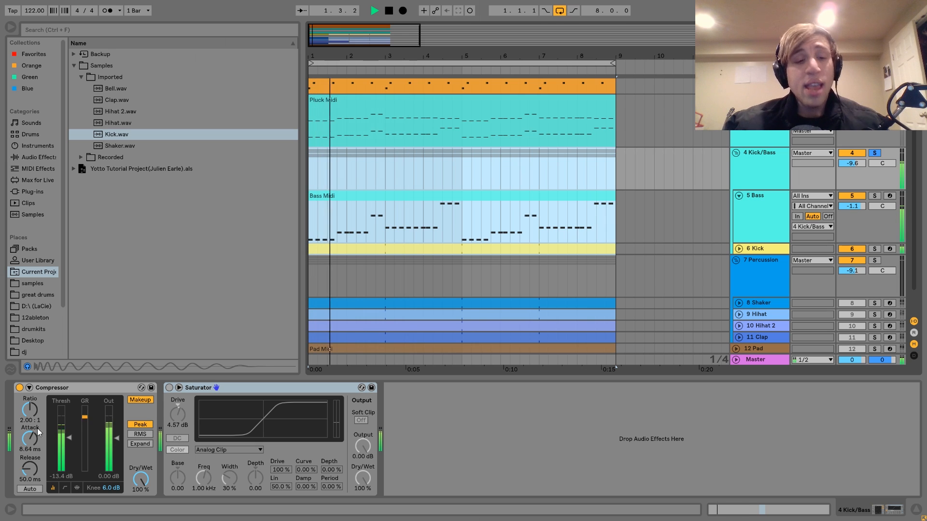
click(169, 388)
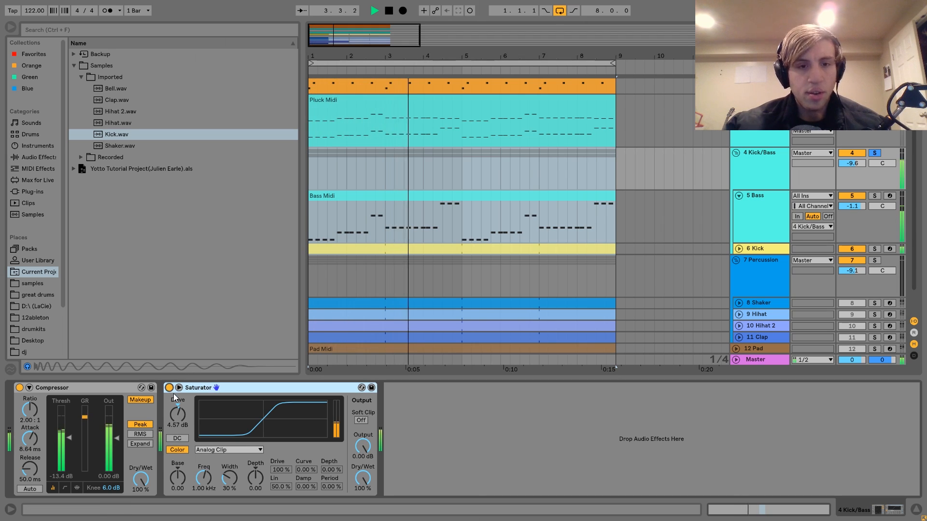
key(space)
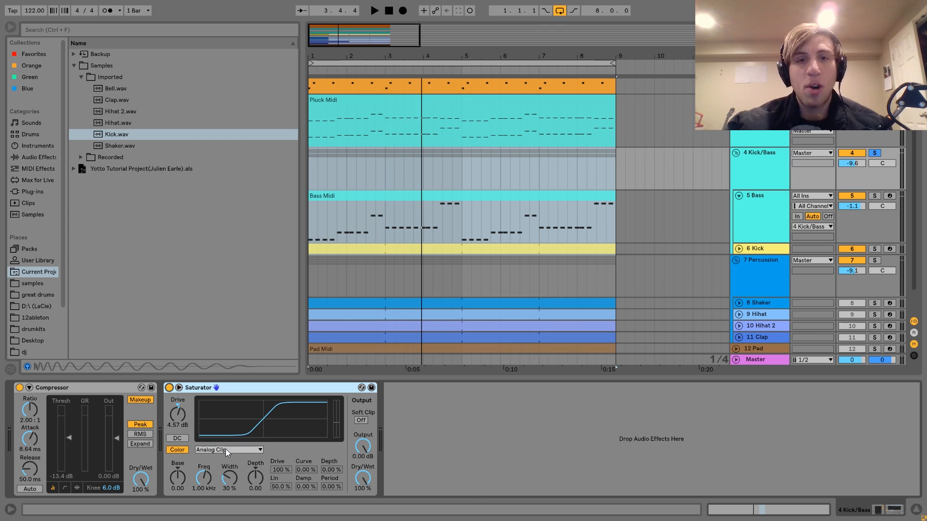
Step: Play the loop, unsolo the Kick/Bass group to hear the full mix, and collapse the group
key(space)
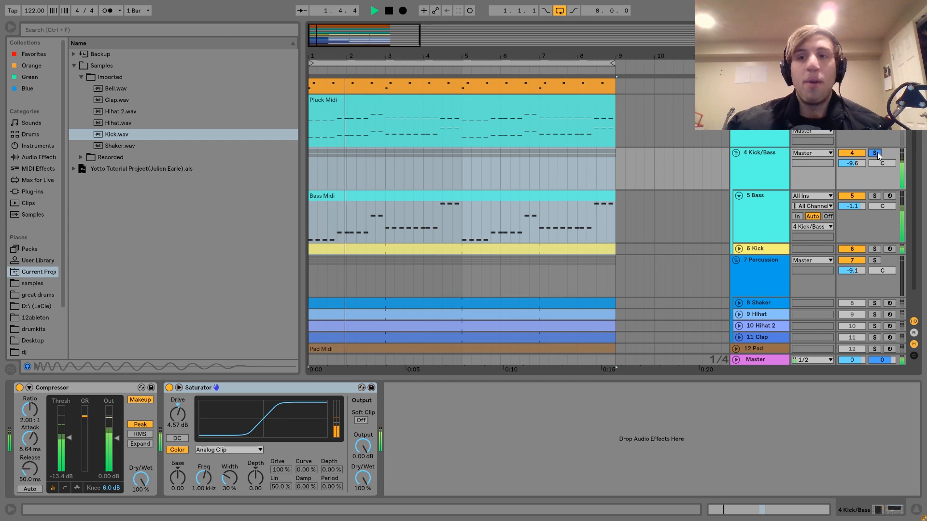
click(735, 153)
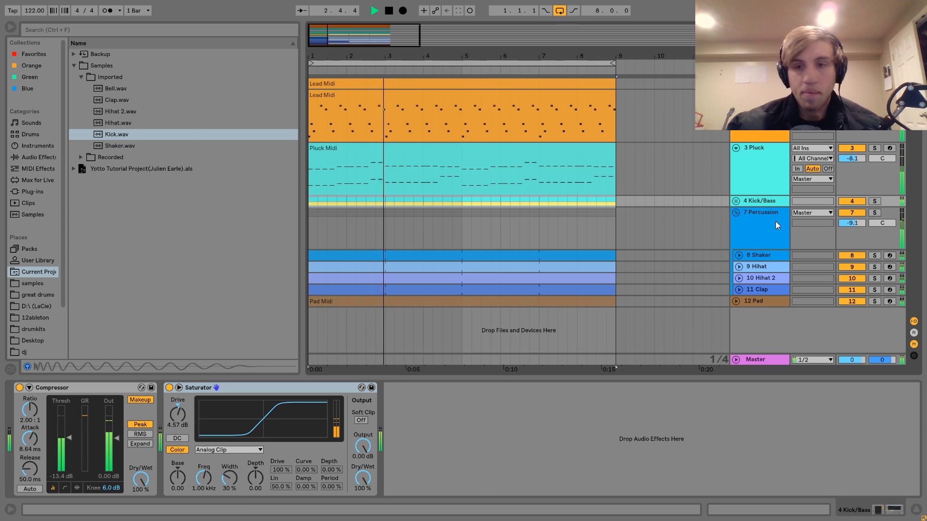
Step: Solo the Shaker, Hihat, Hihat 2 and Clap tracks in the Percussion group and play them together from bar 1
key(space)
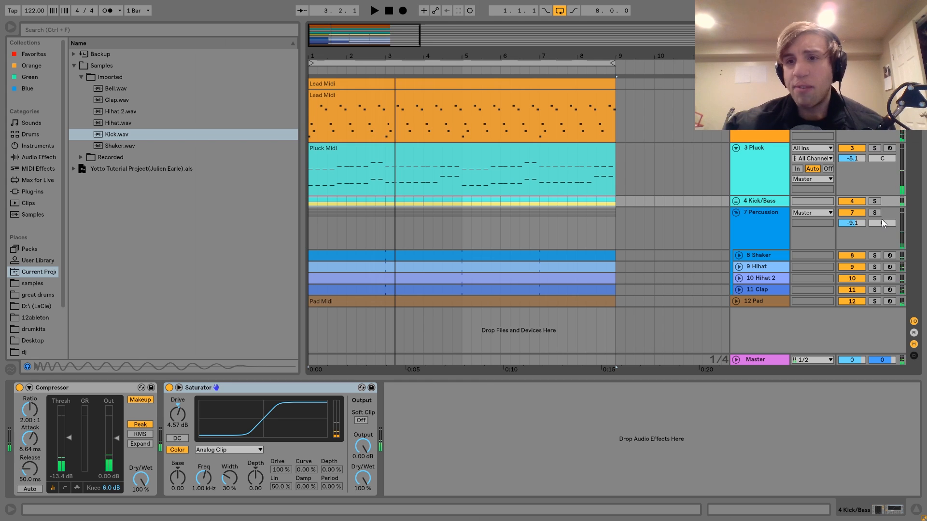
click(766, 219)
click(772, 256)
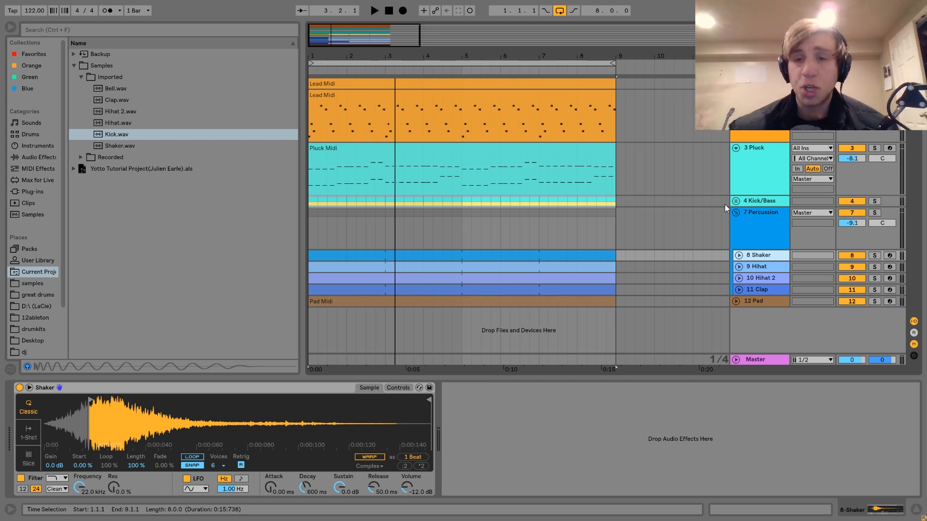
click(876, 255)
drag(877, 256, 876, 278)
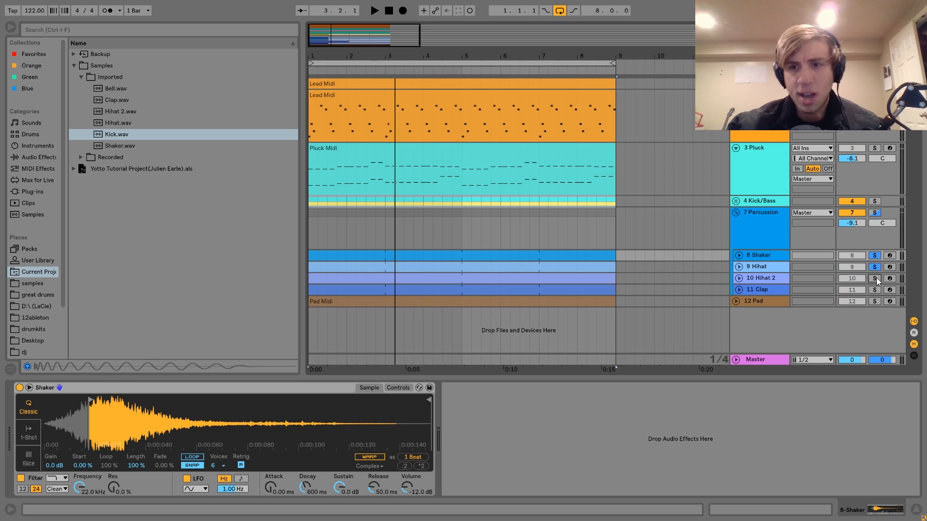
key(space)
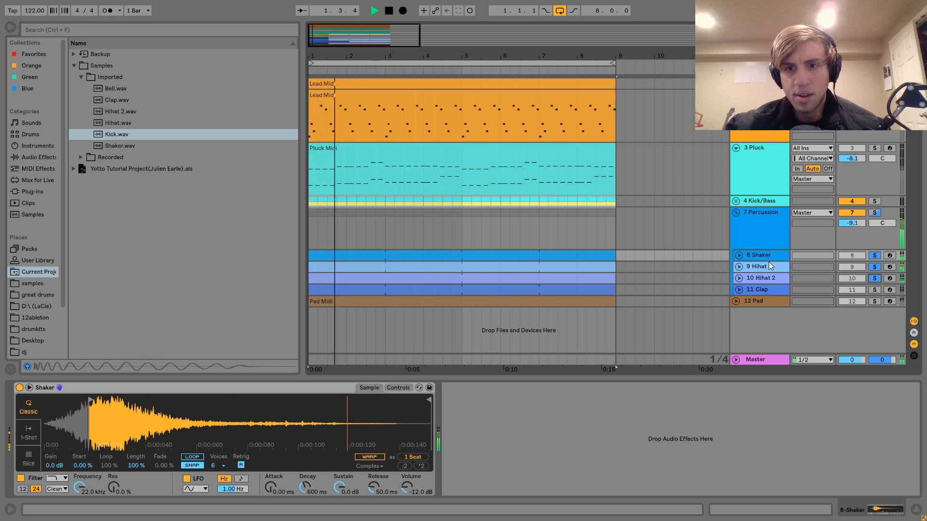
key(space)
Step: Solo the Shaker, Hihat and Hihat 2 tracks one at a time during playback, and play all three together
click(874, 256)
key(space)
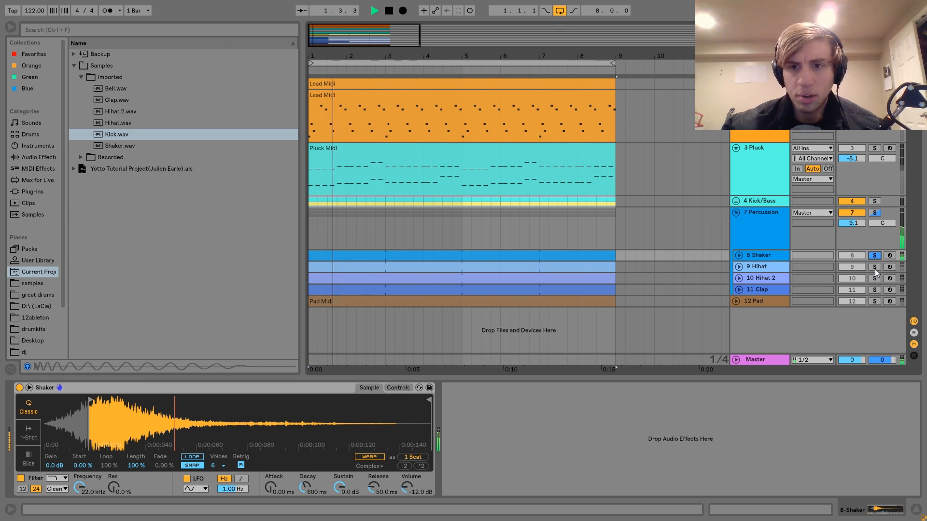
click(874, 268)
key(space)
key(space)
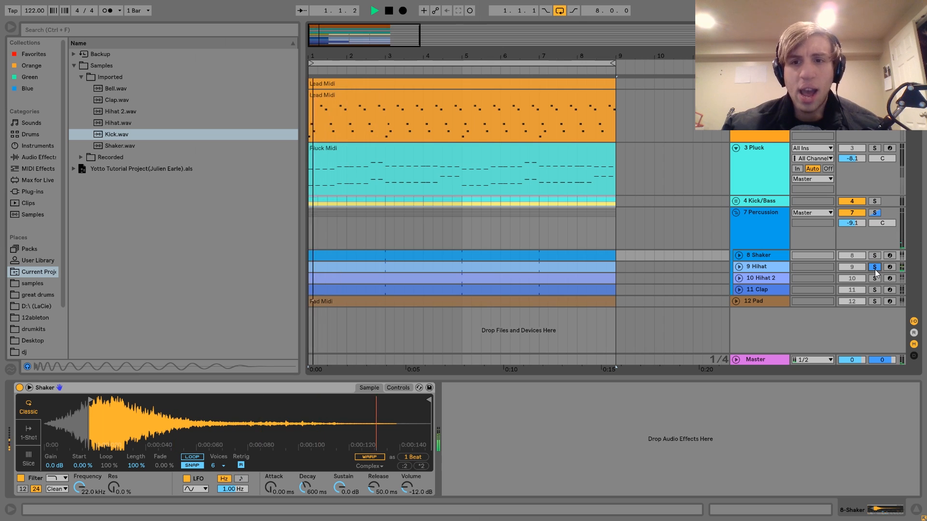
click(875, 279)
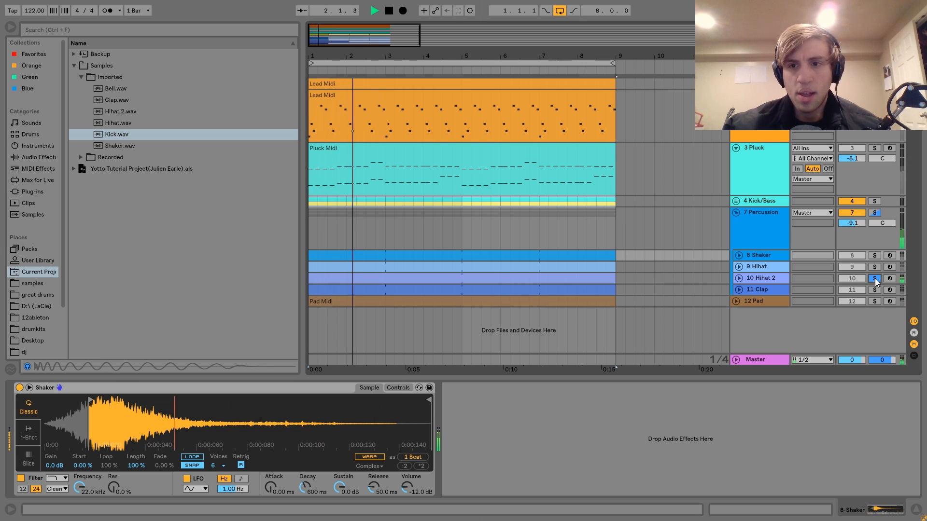
ctrl+click(875, 256)
ctrl+click(876, 268)
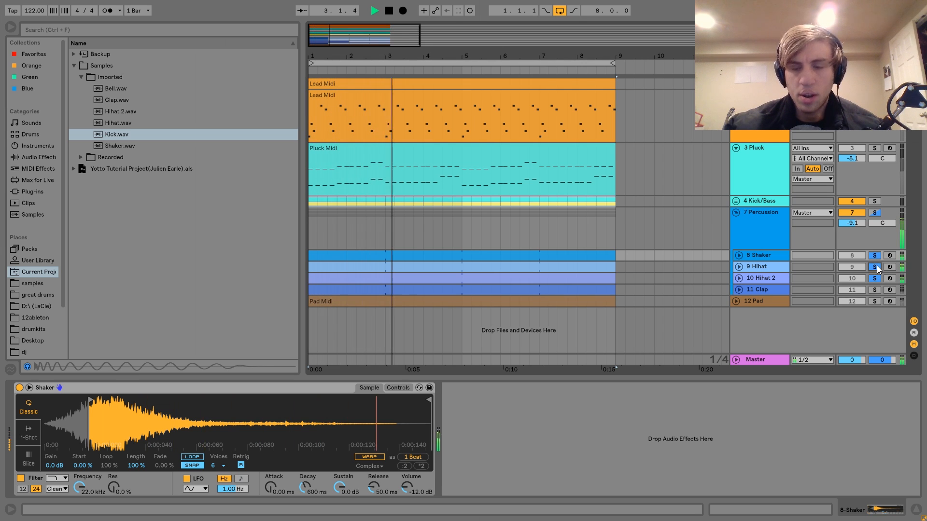
ctrl+click(874, 267)
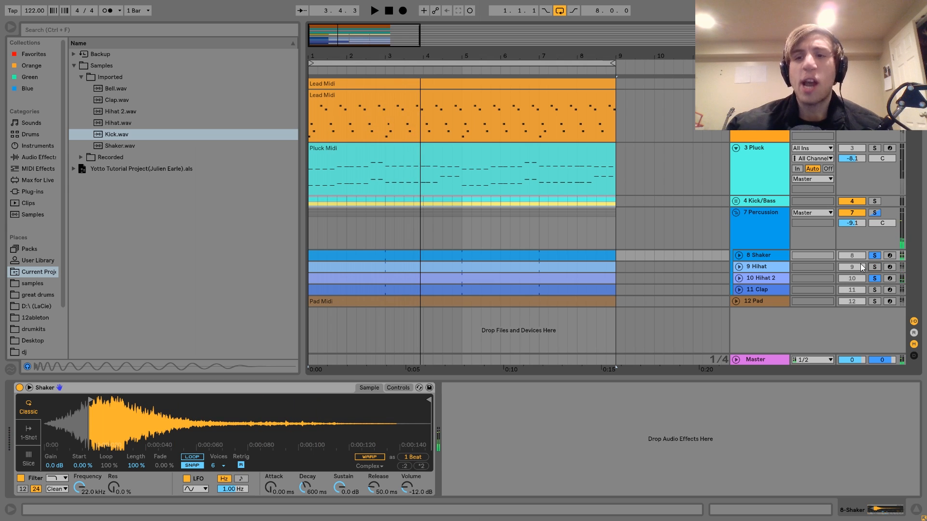
Step: Move the soloed Shaker sample's start marker slightly earlier while auditioning it, and inspect the track's MIDI clip
click(871, 257)
click(752, 256)
key(space)
key(space)
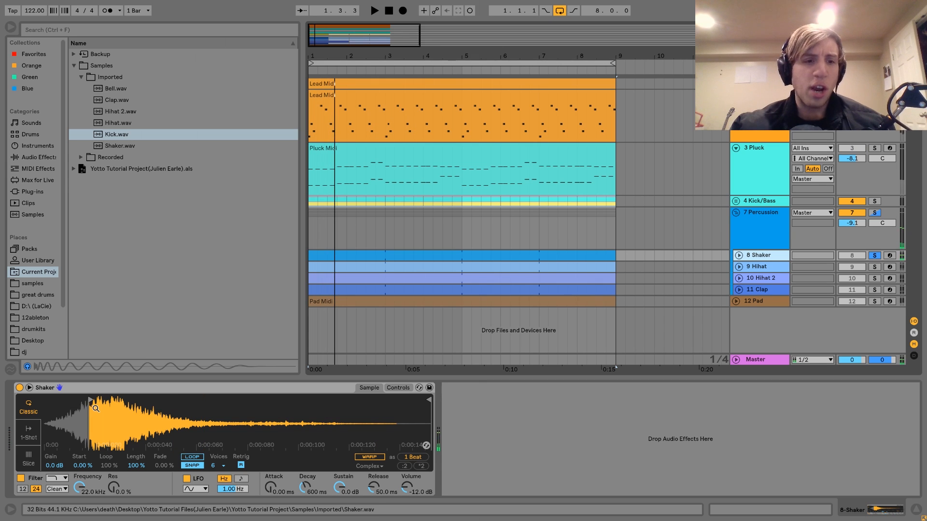
key(space)
mouse_move(90, 399)
mouse_down()
mouse_move(46, 401)
mouse_move(88, 403)
mouse_up()
key(space)
double_click(410, 255)
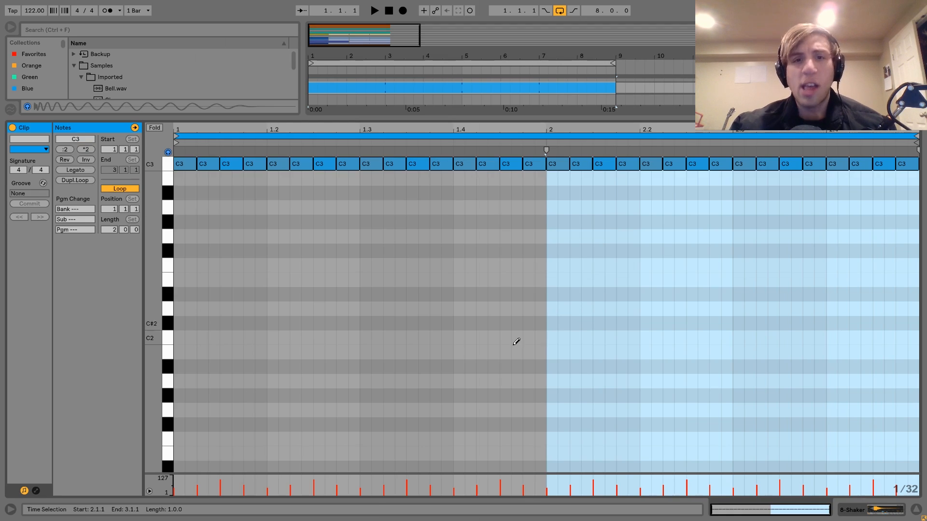
click(857, 512)
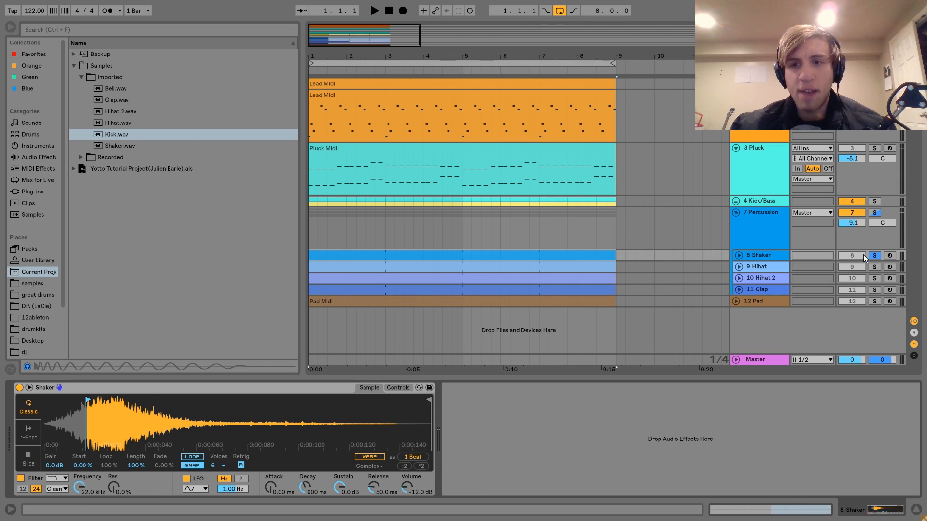
Step: Solo and play the Hihat track with its sample device shown, and add the Shaker to the solo
click(874, 267)
key(space)
click(769, 265)
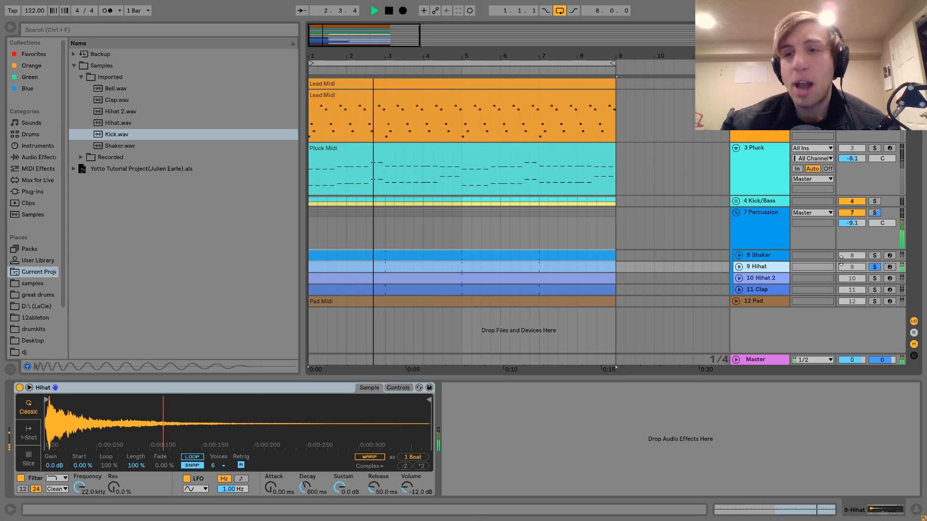
ctrl+click(875, 255)
key(space)
Step: Add Hihat 2 to the soloed Shaker and Hihat, and unfold its track to examine the pattern while playing
ctrl+click(875, 279)
click(780, 278)
key(space)
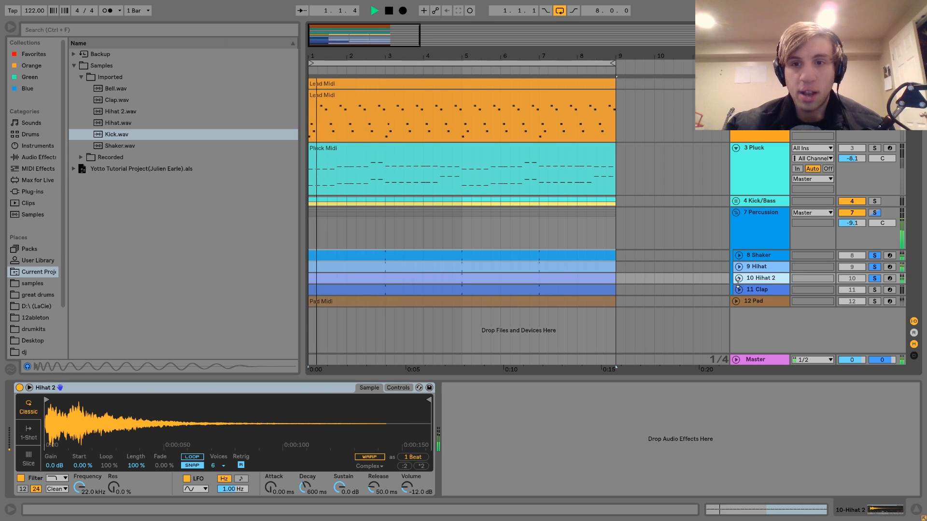
click(739, 279)
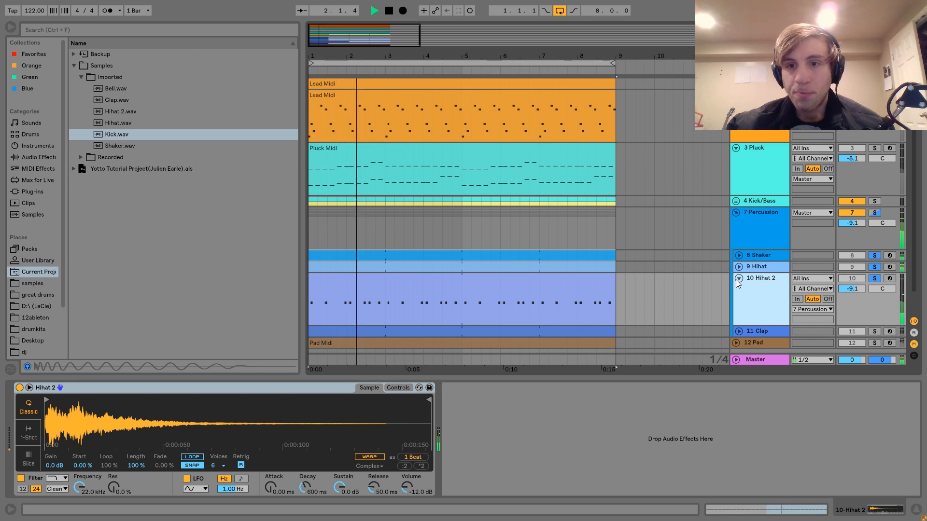
key(space)
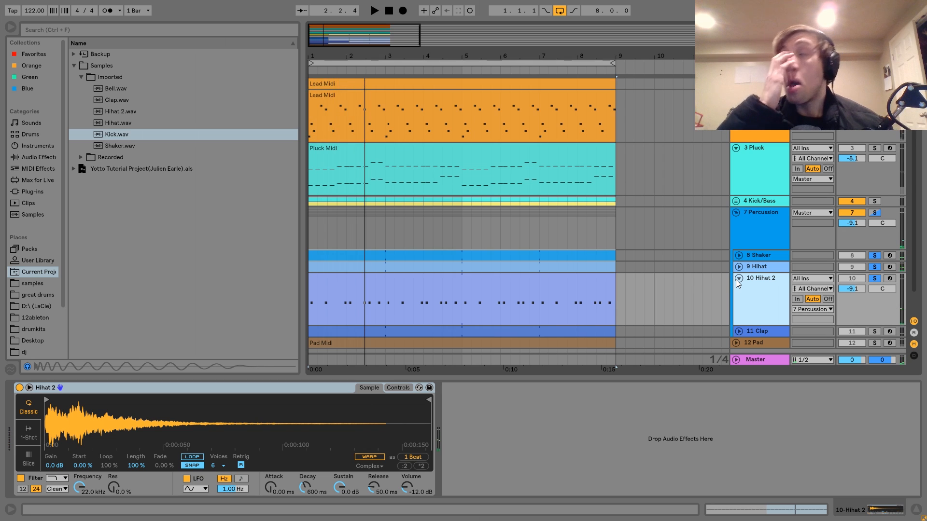
key(space)
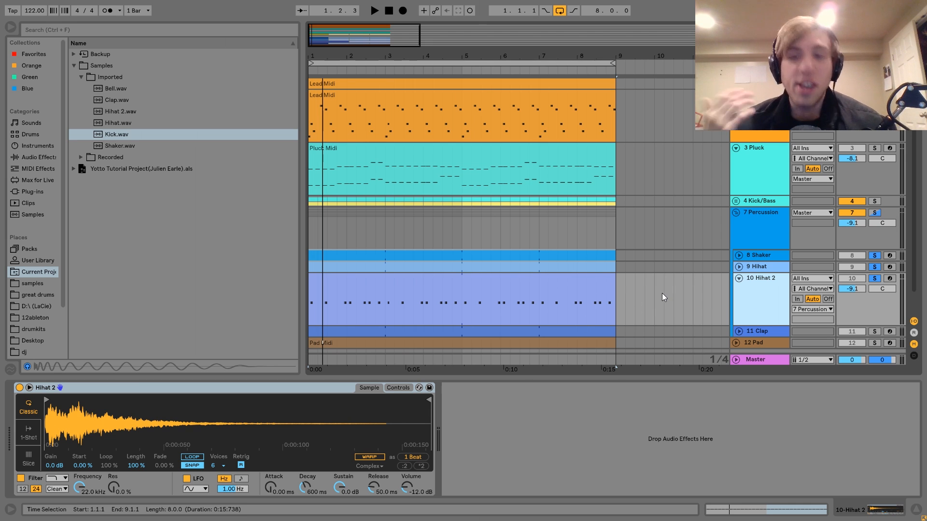
key(space)
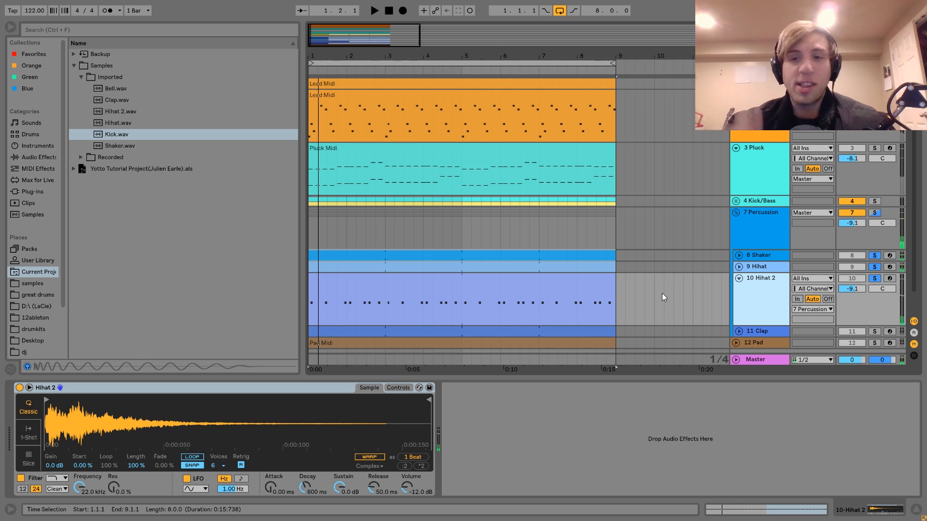
Step: Solo the Clap track, unfold it to examine its pattern, and play it repeatedly from bar 1
scroll(662, 294, down, 1)
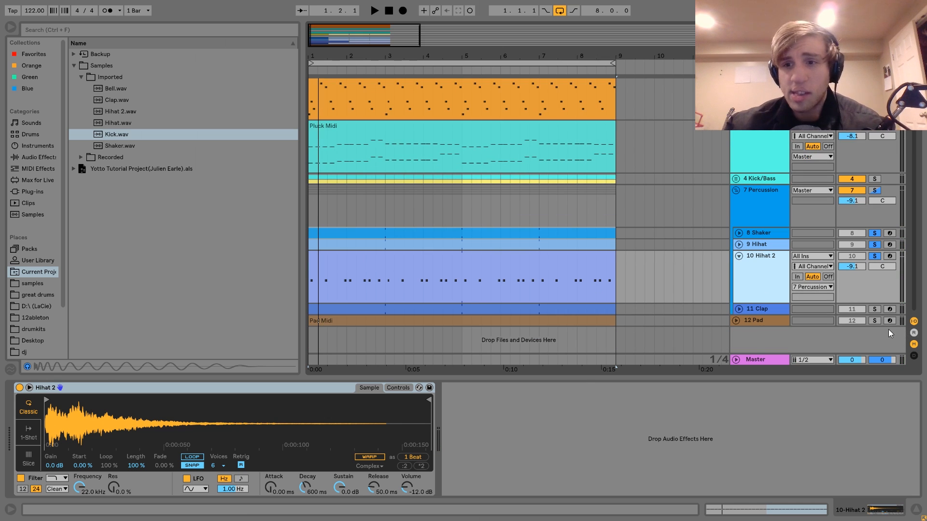
click(875, 309)
click(768, 310)
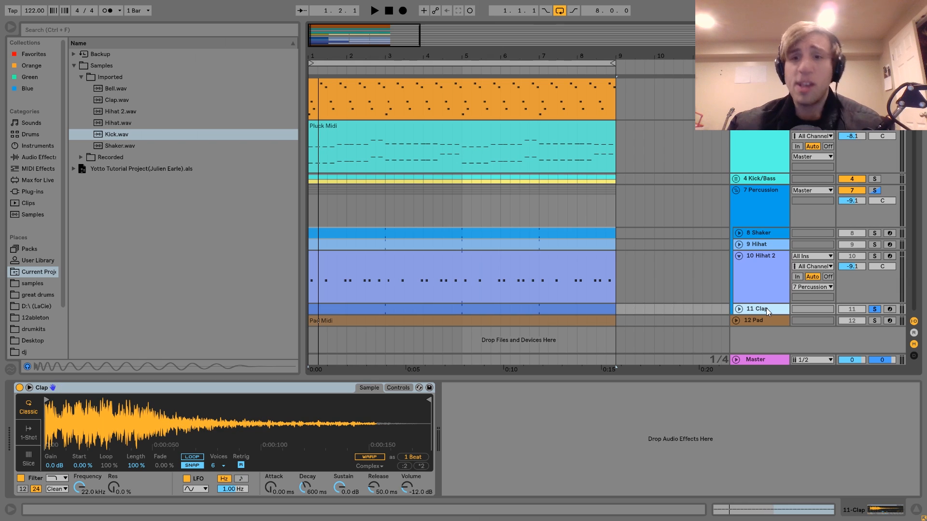
key(space)
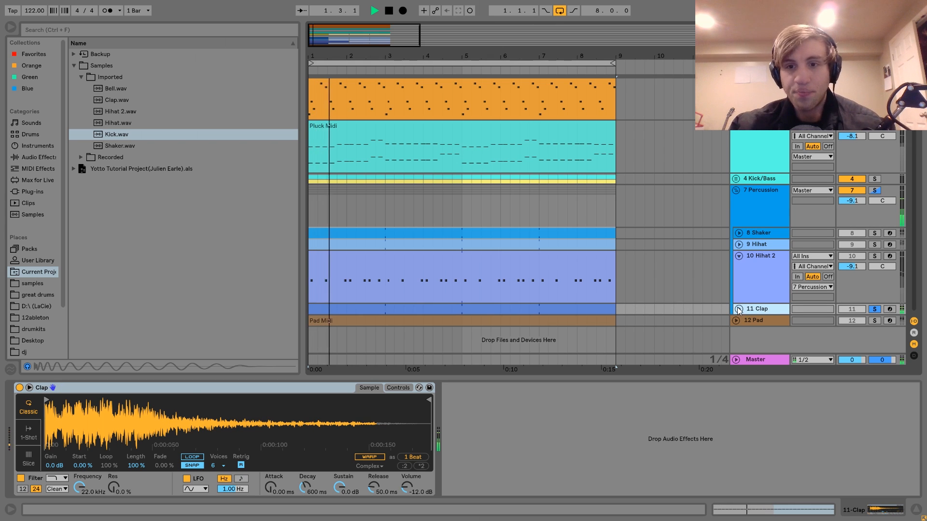
click(738, 309)
key(space)
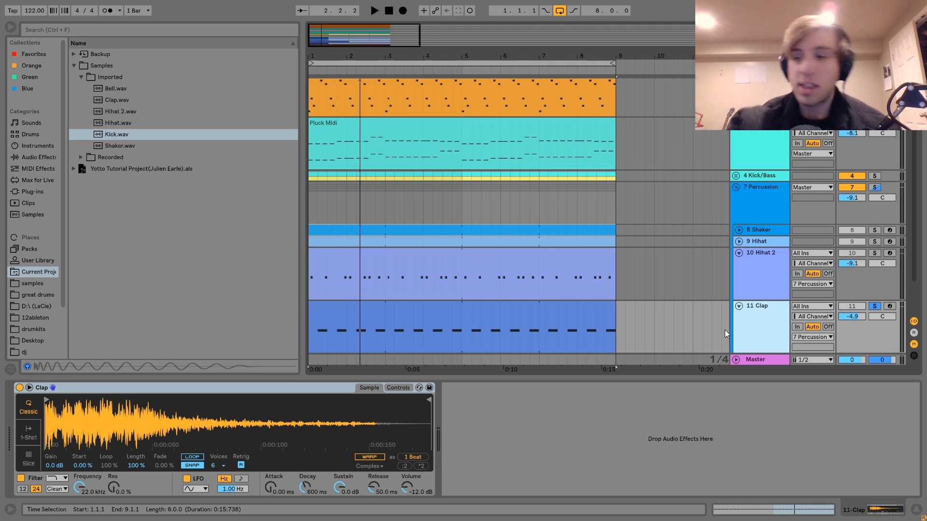
key(space)
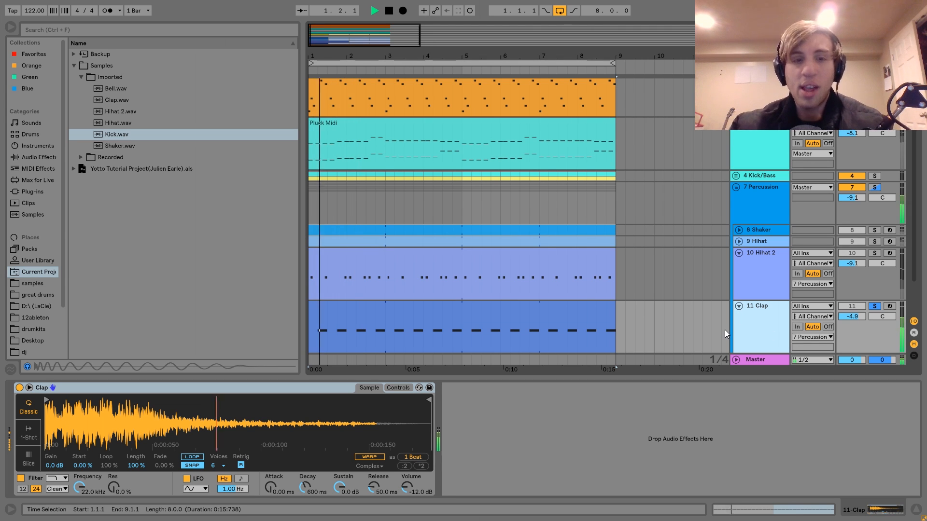
key(space)
key(space)
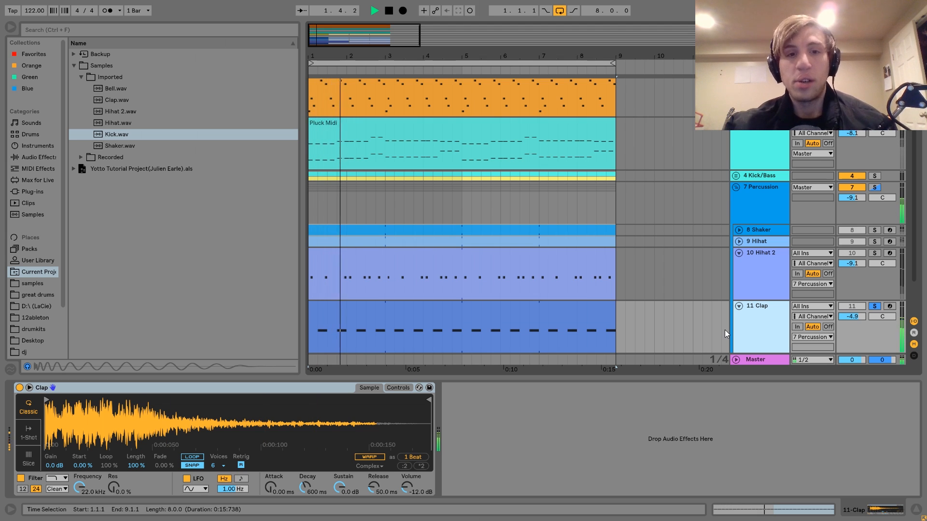
key(space)
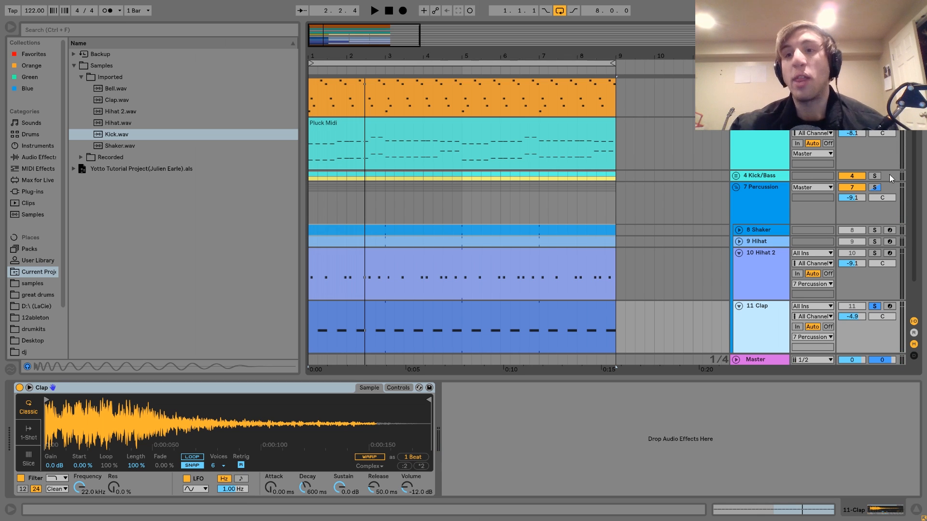
Step: Solo the Percussion group and compare its playback with EQ Eight and Drum Buss bypassed and re-enabled
click(875, 186)
click(782, 198)
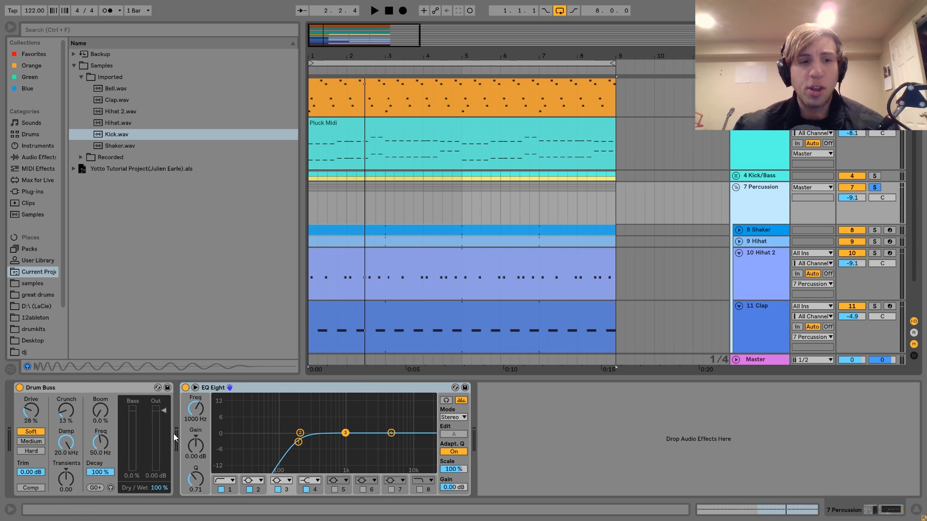
key(space)
click(185, 388)
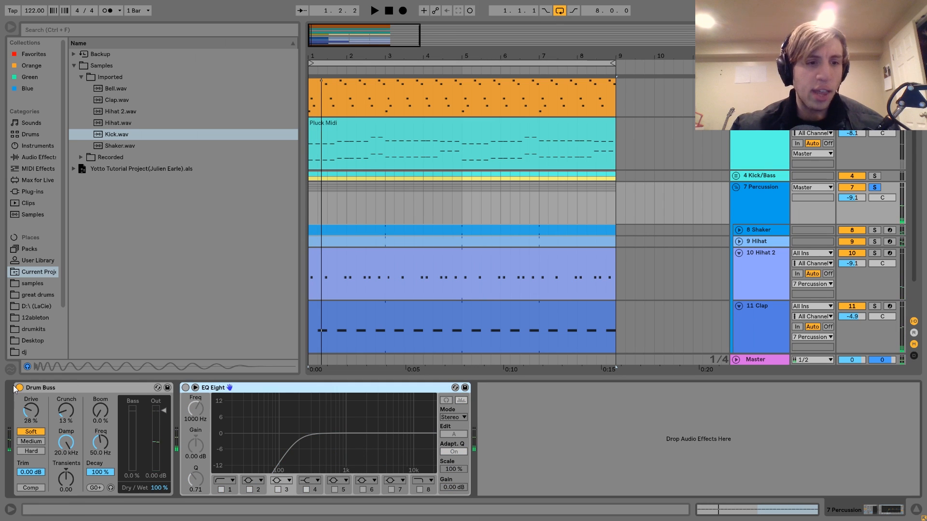
click(20, 388)
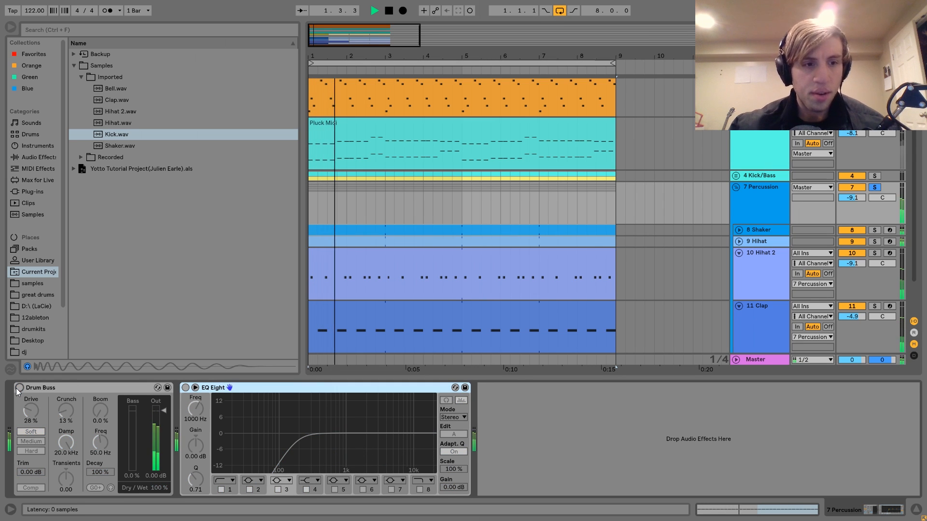
click(19, 388)
click(186, 388)
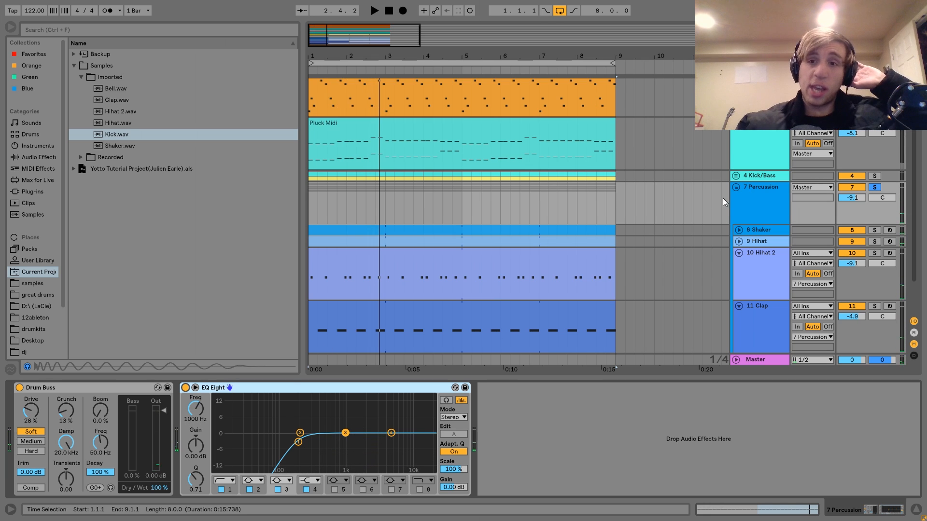
Step: Check the Kick/Bass group's effects, return to the Percussion group's effects, and play the soloed percussion
click(772, 175)
click(768, 190)
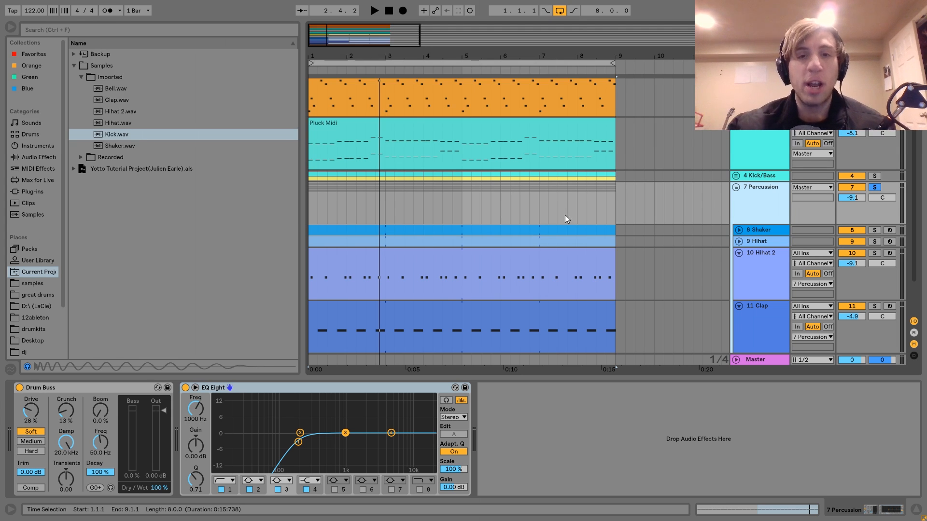
key(space)
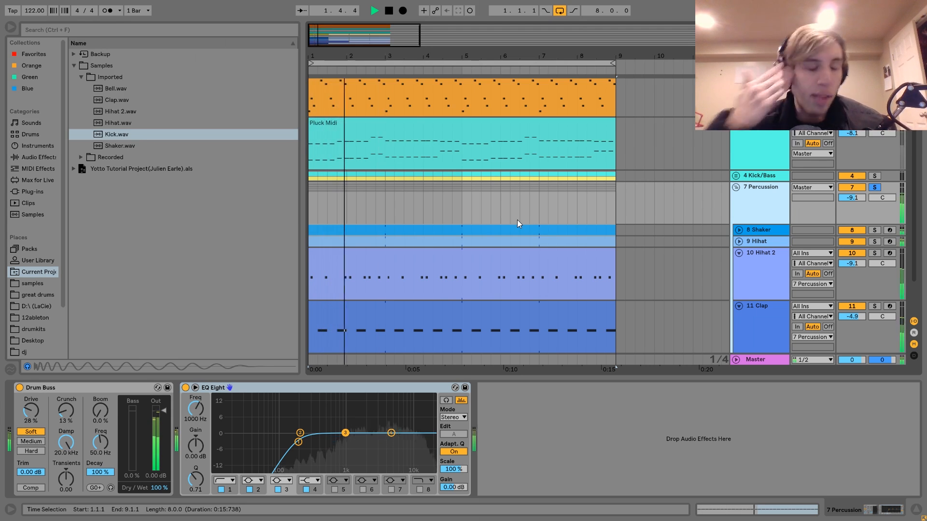
key(space)
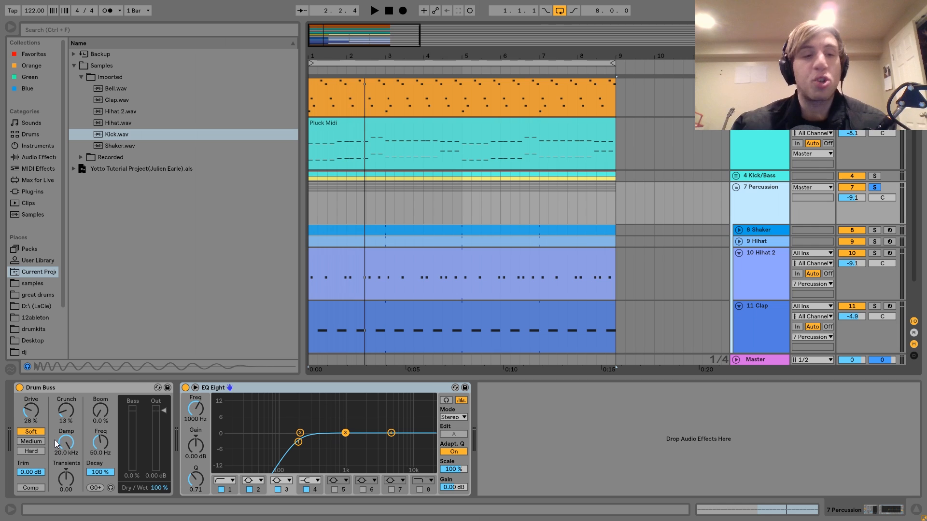
Step: Bypass and re-enable the Percussion group's Drum Buss during playback to compare the sound, and replay with it on
key(space)
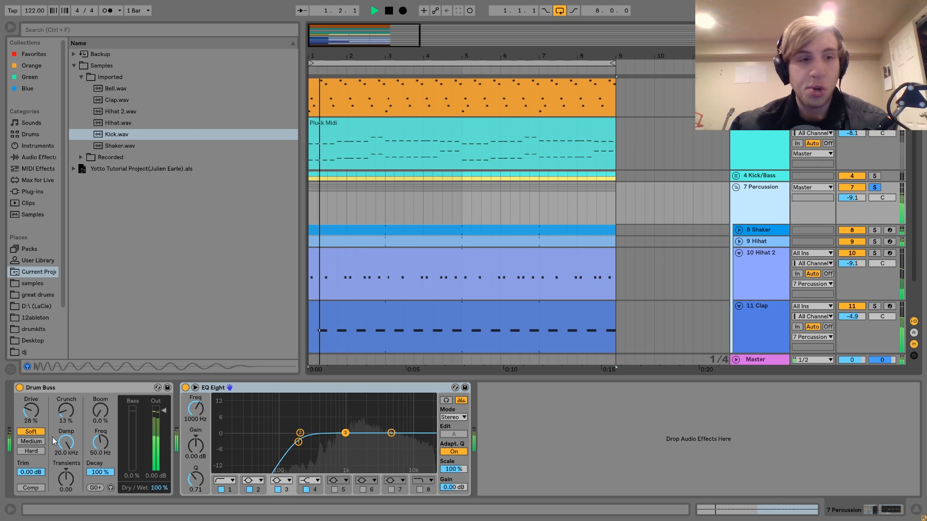
click(19, 388)
click(19, 388)
key(space)
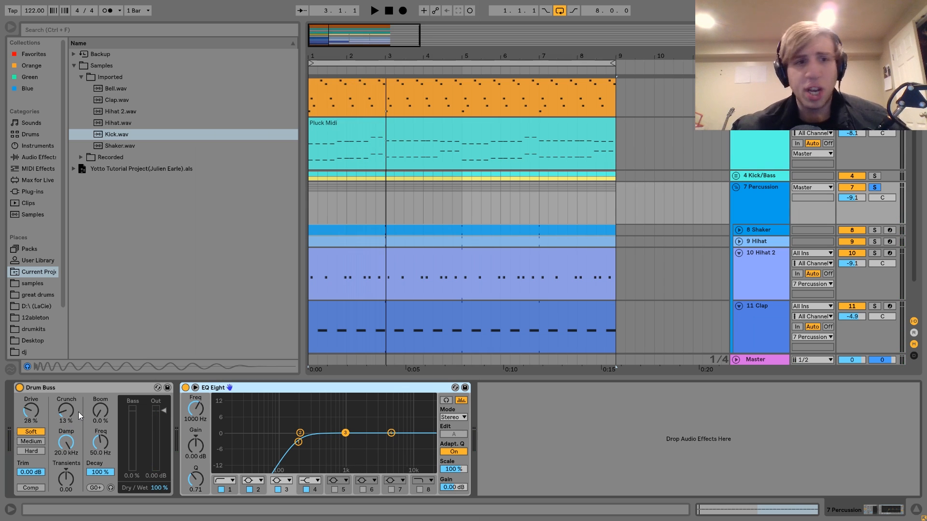
key(space)
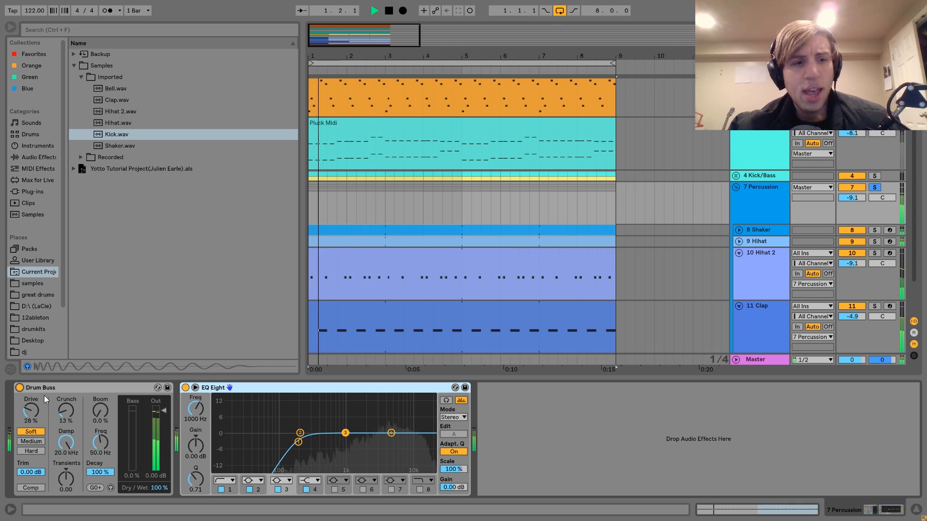
Step: Play the soloed Percussion group with its EQ Eight bypassed and re-enabled to compare the low-cut sound
key(space)
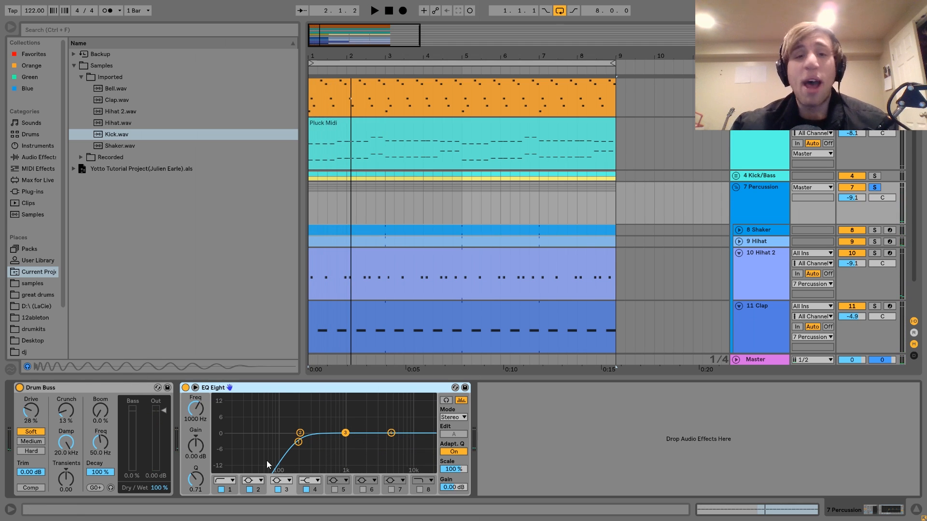
key(space)
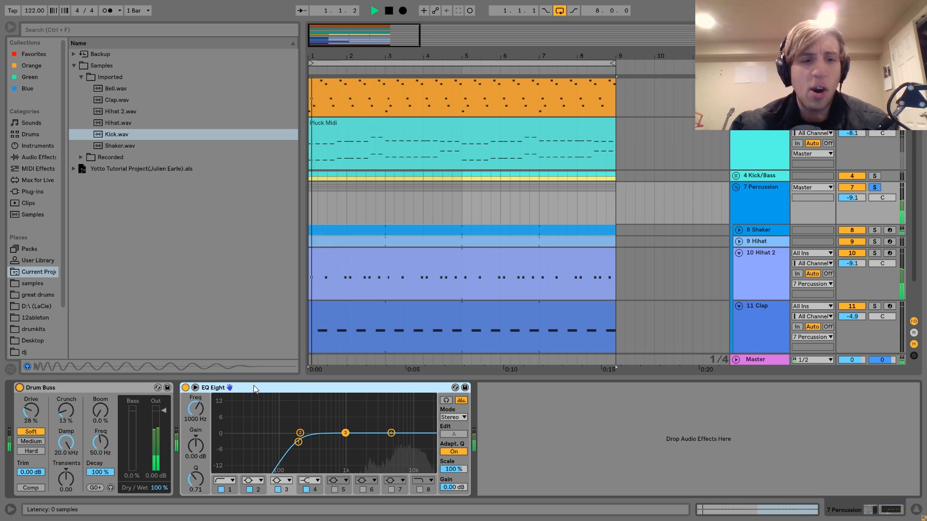
click(186, 387)
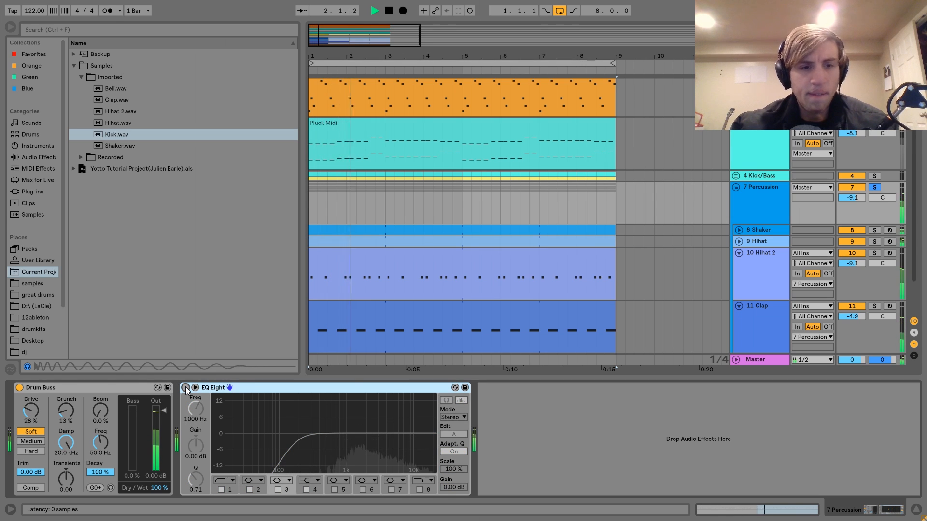
click(185, 387)
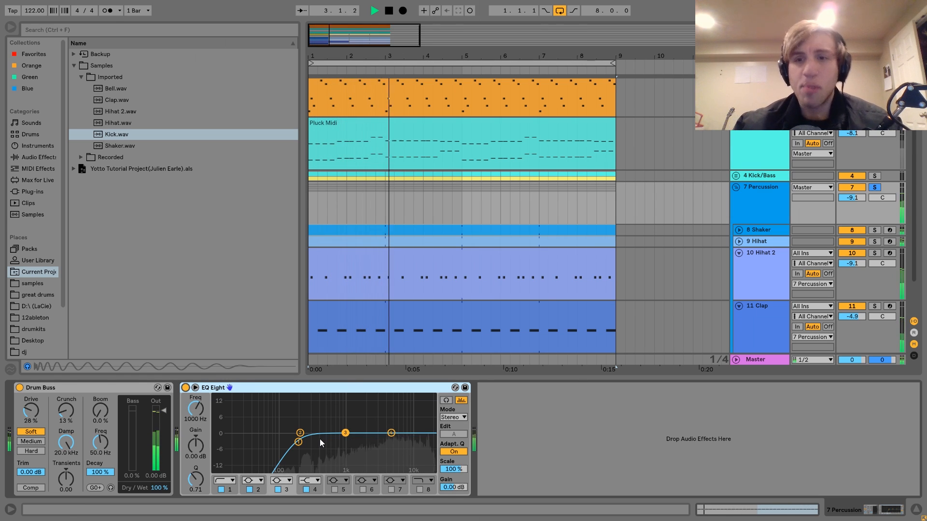
key(space)
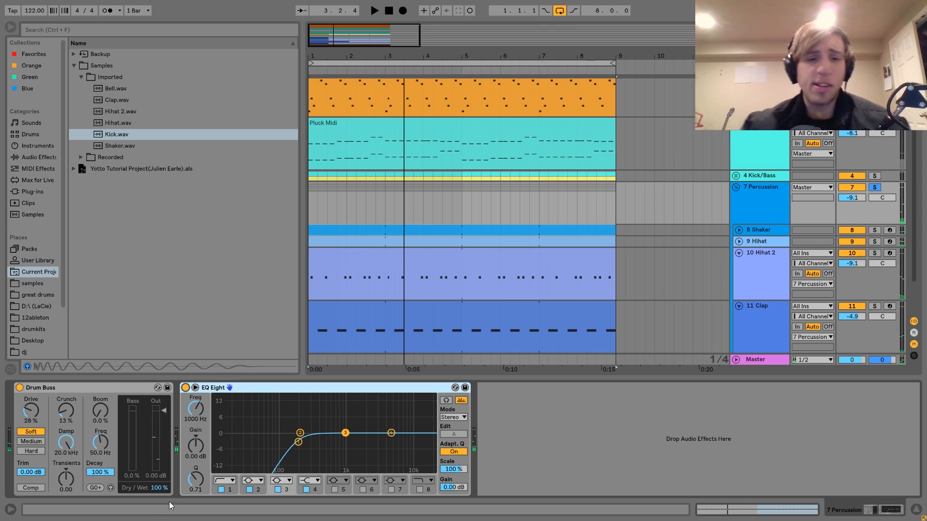
Step: Fold the Percussion group, solo the Pad track, and unfold it to examine its pattern while playing it
click(744, 193)
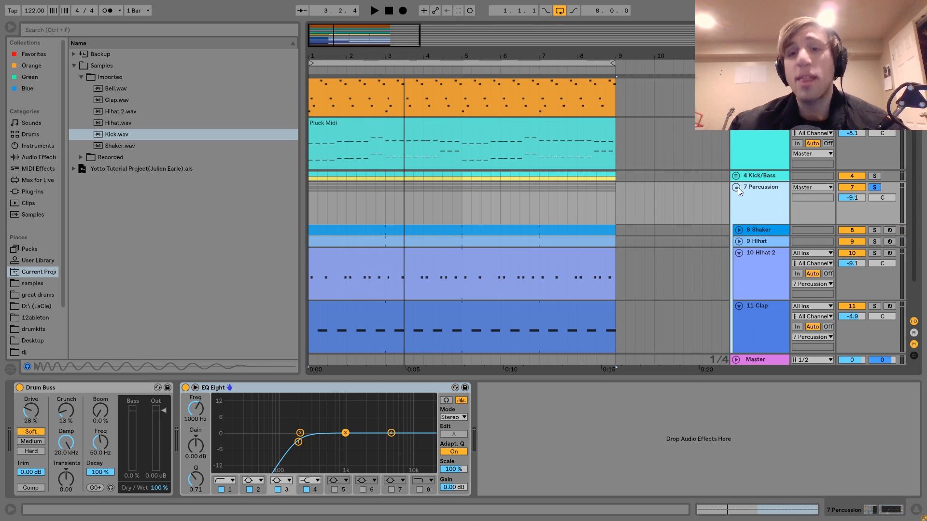
click(736, 187)
click(874, 225)
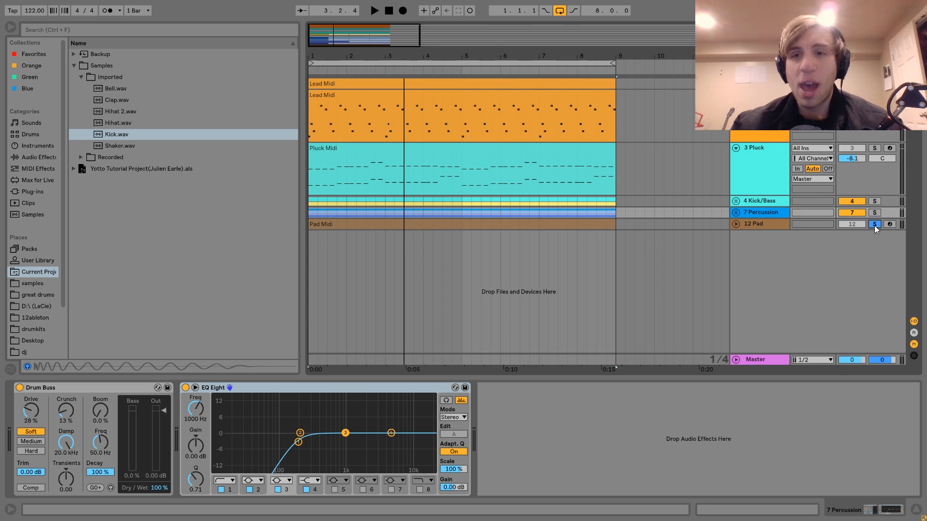
click(760, 225)
key(space)
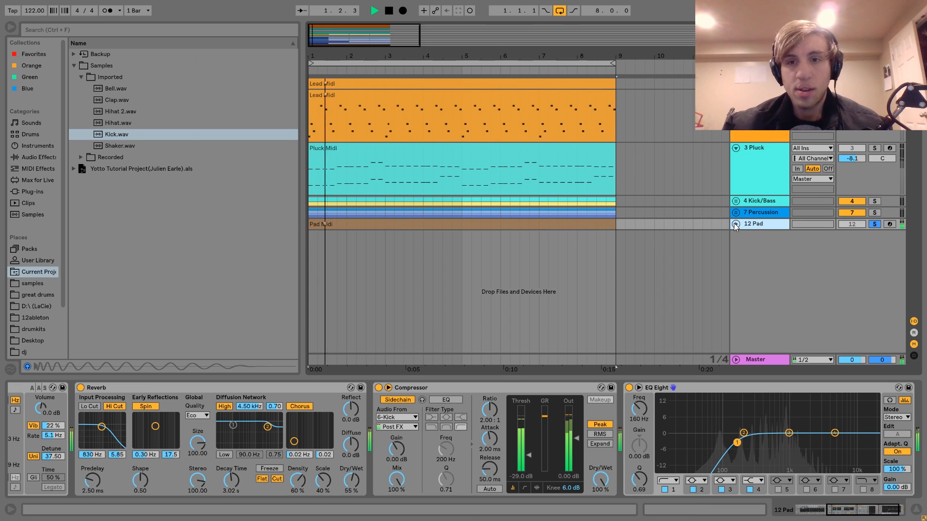
click(734, 223)
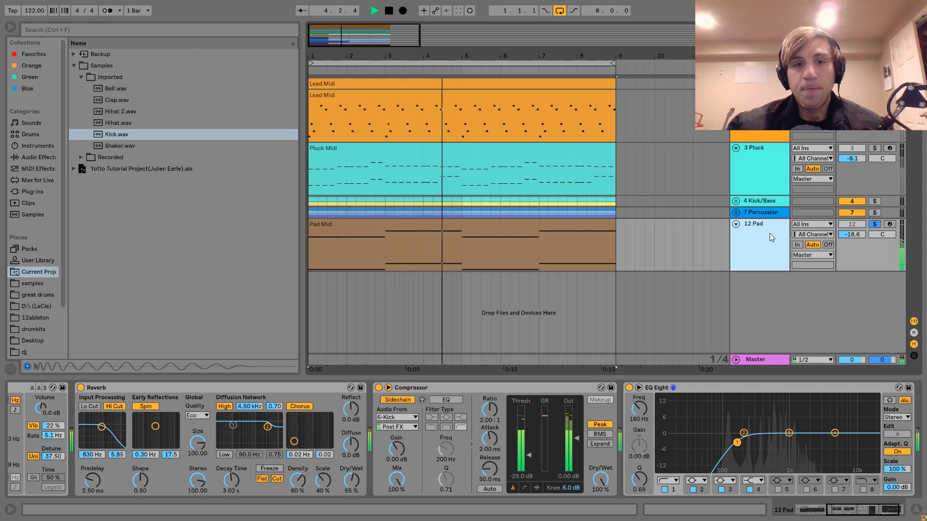
key(space)
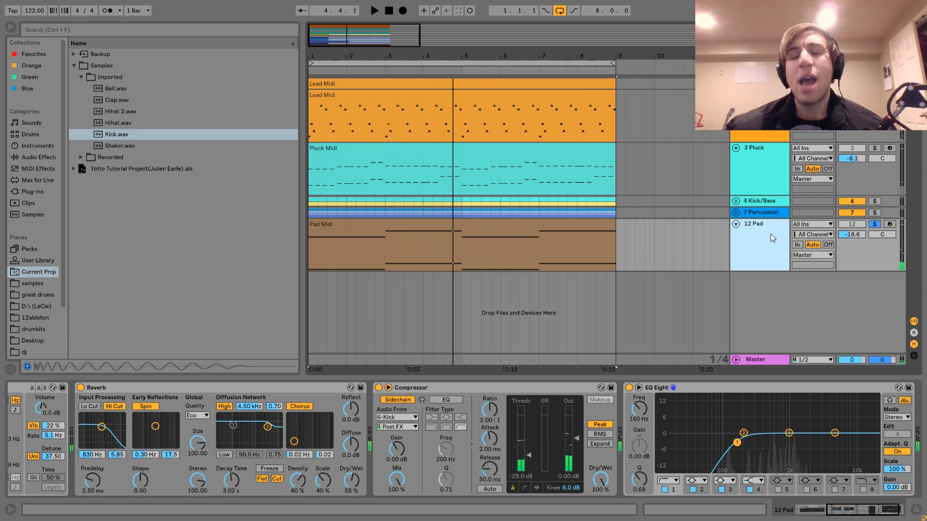
Step: Unsolo the Pad track and compare playback of the full mix with the Pad muted and with it active
click(852, 223)
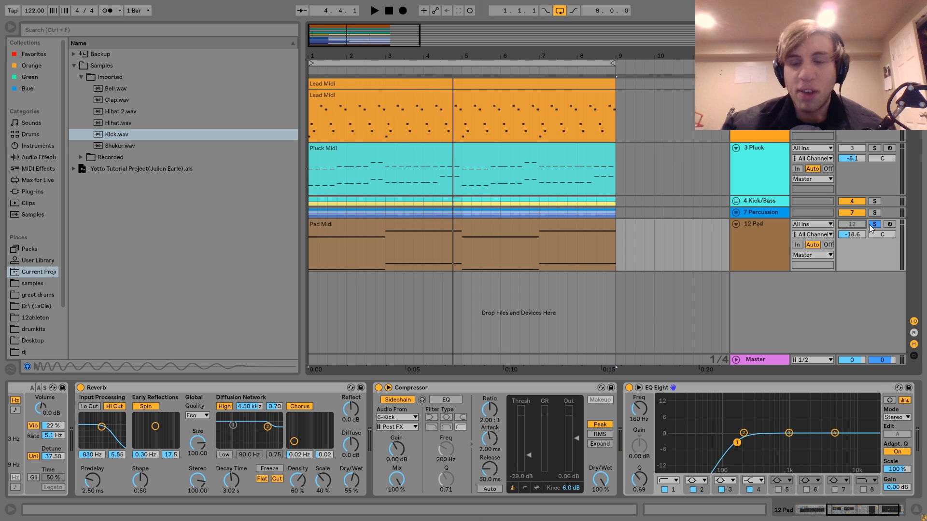
click(873, 224)
key(space)
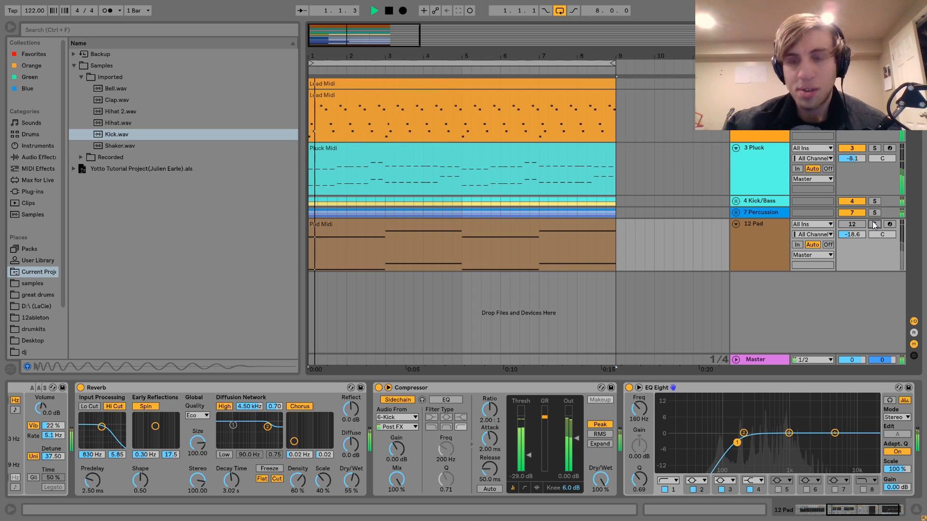
click(767, 234)
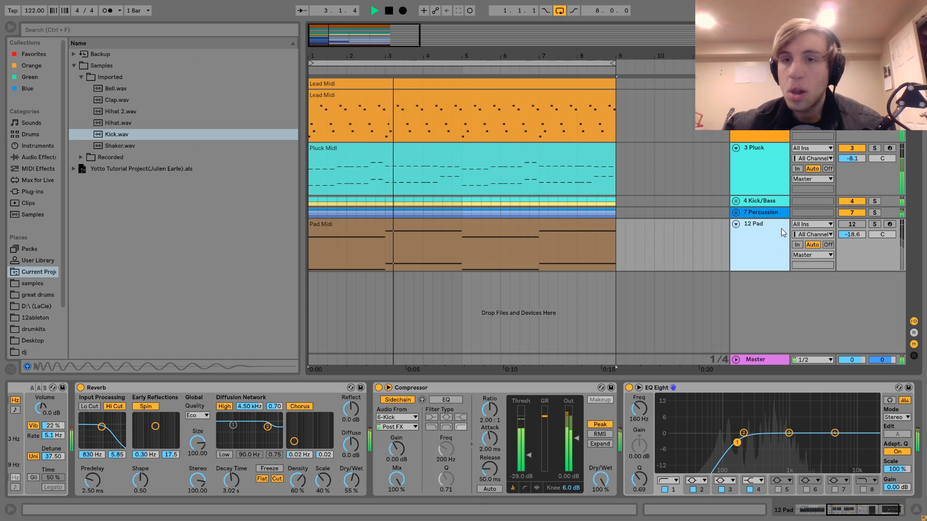
key(space)
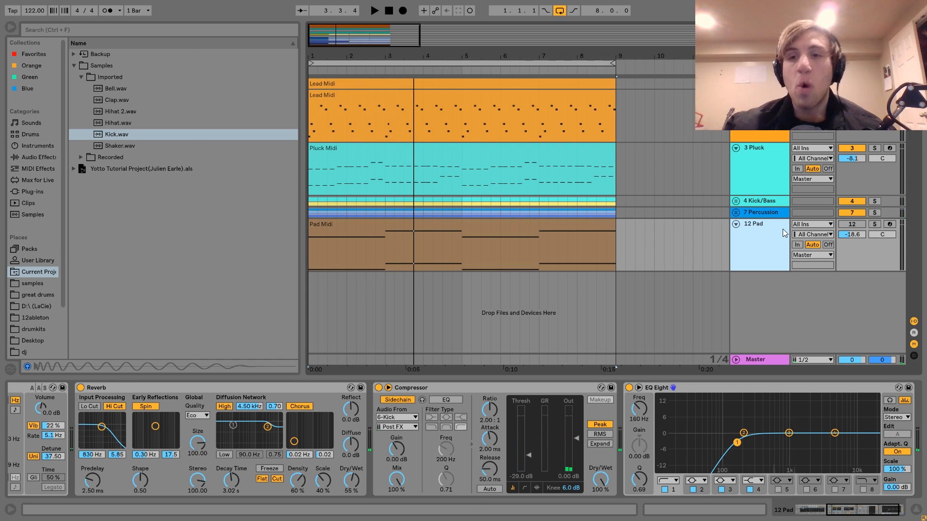
click(848, 226)
key(space)
click(779, 229)
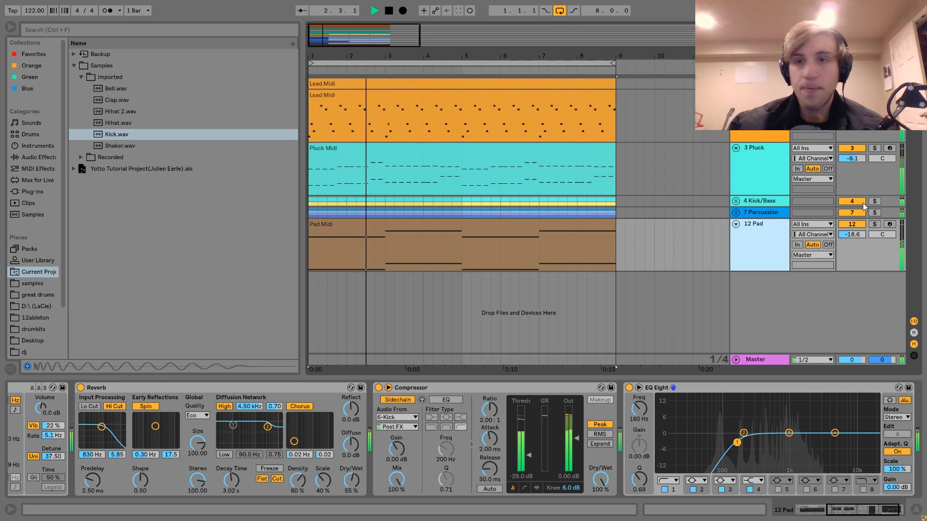
key(space)
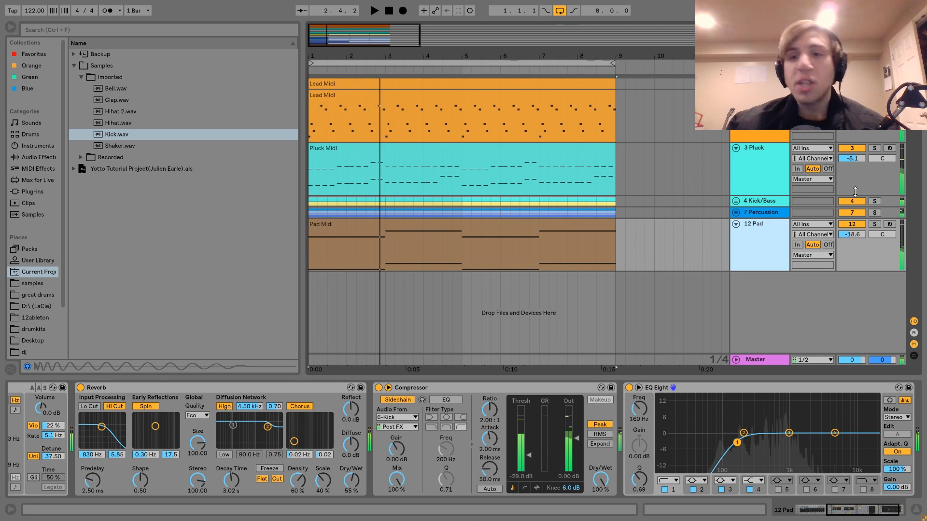
Step: Mute the Pad track again, replay the mix from bar 1, and reactivate the Pad during playback
click(856, 224)
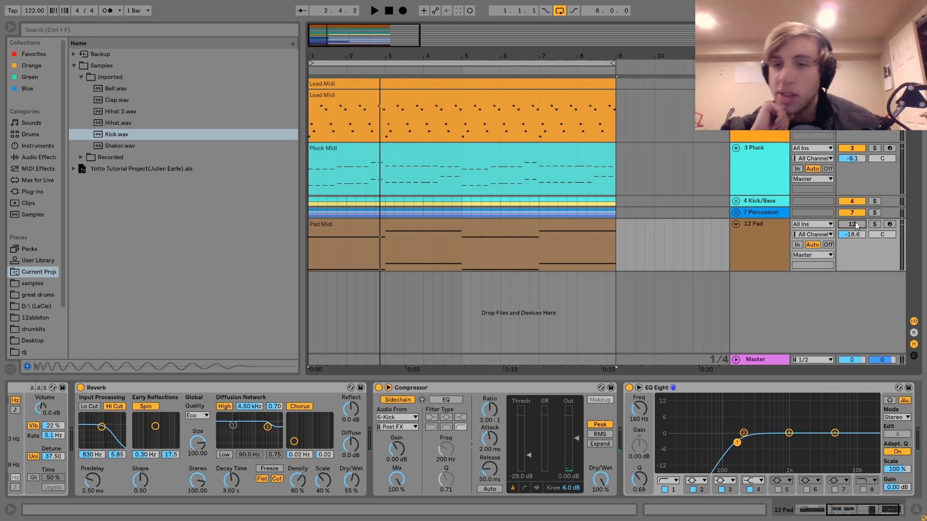
key(space)
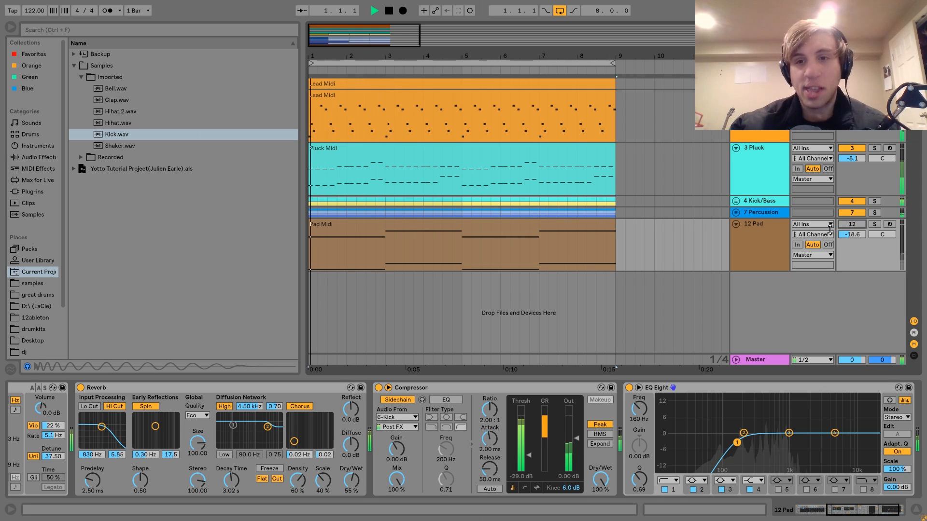
click(854, 225)
key(space)
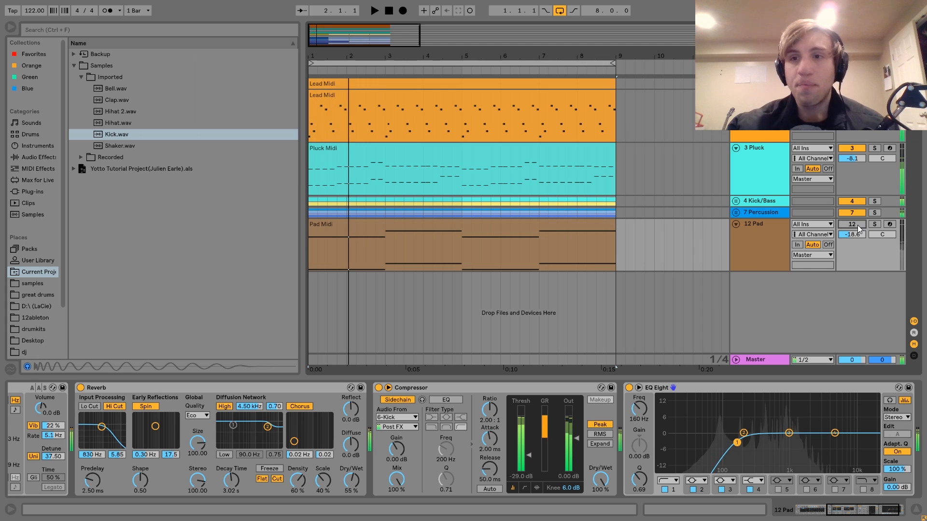
Step: Play the mix with the Pluck track muted, reactivate the Pluck, and replay it together with the Pad
click(853, 149)
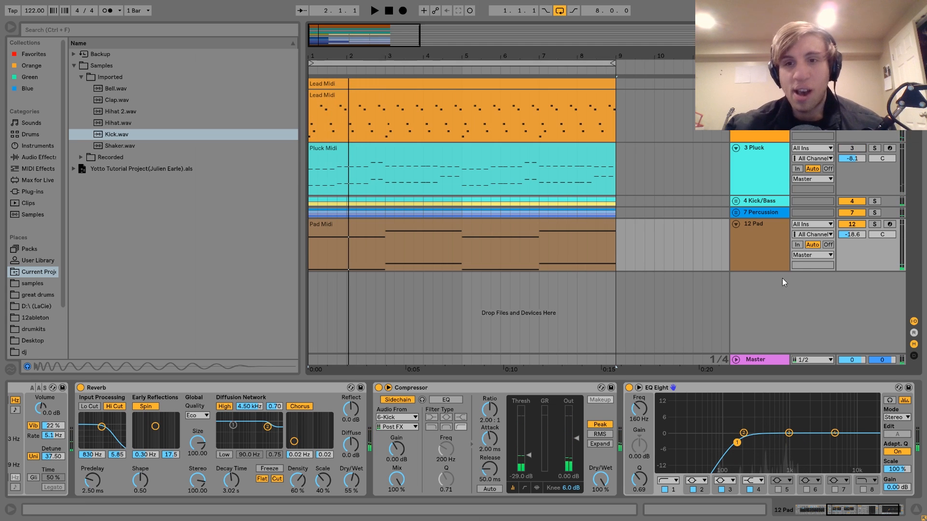
click(762, 256)
key(space)
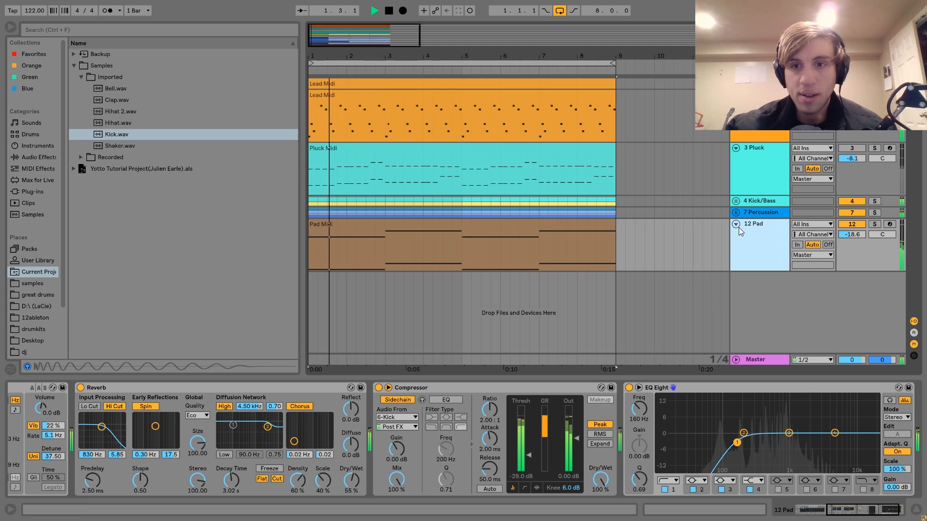
click(851, 147)
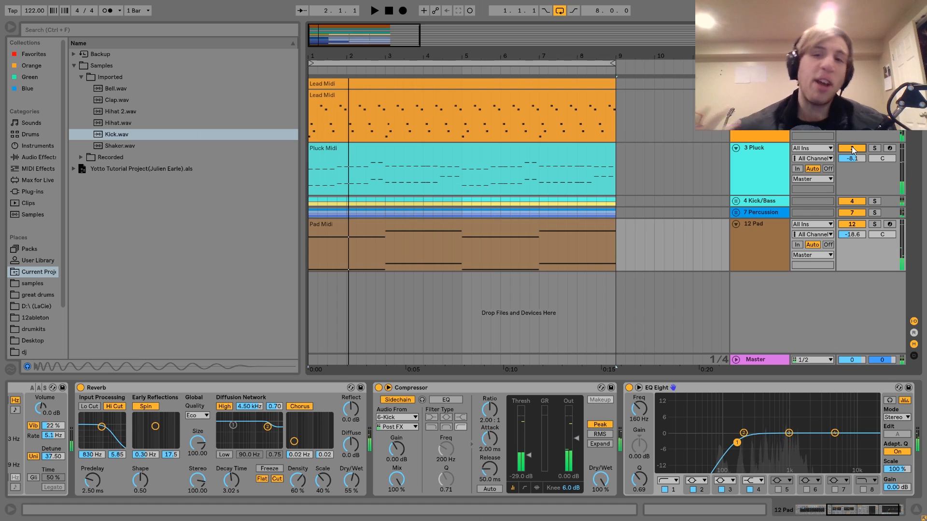
key(space)
key(space)
click(764, 236)
key(space)
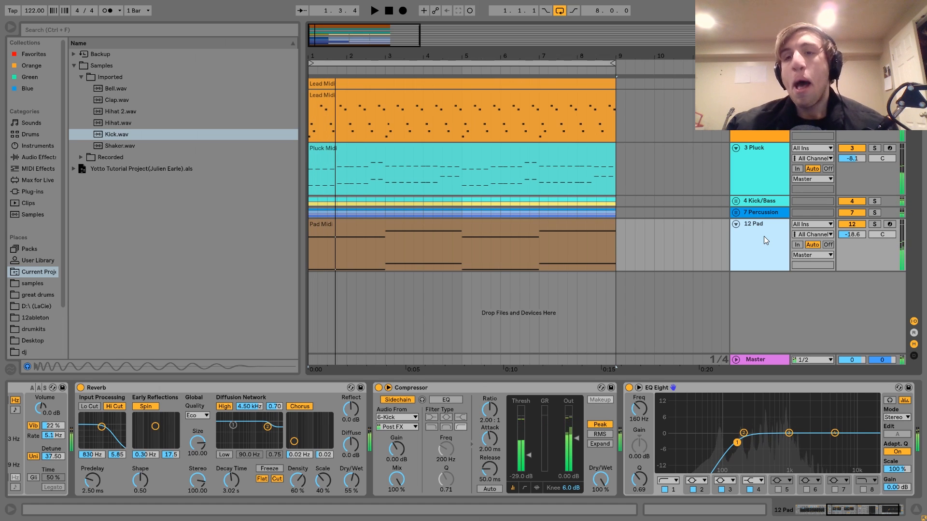
Step: Solo the Pad track and open the Pad Midi clip to examine its notes across bars 1 to 4
click(874, 225)
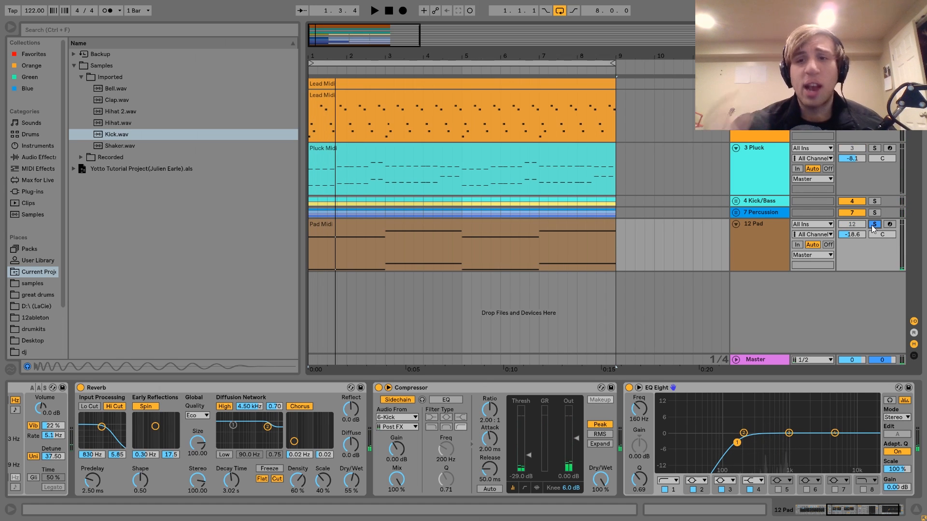
click(461, 211)
double_click(457, 225)
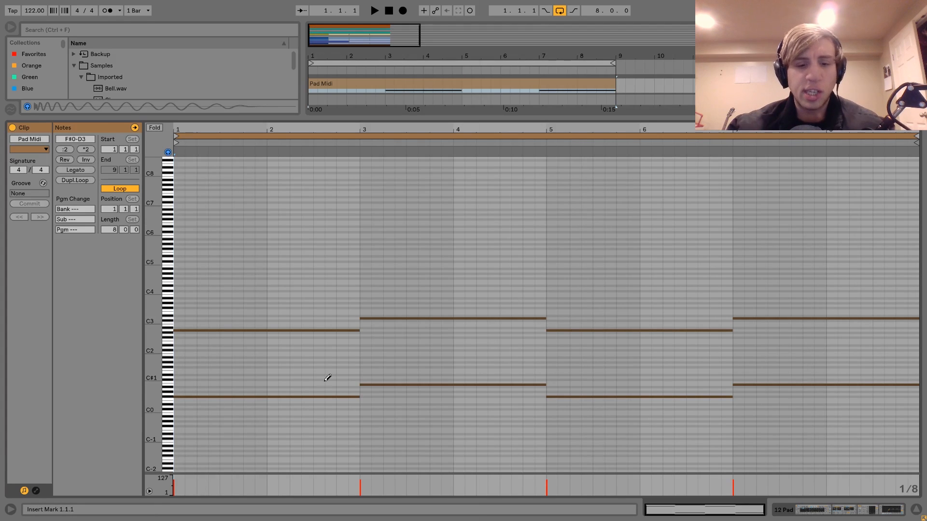
drag(319, 423, 329, 264)
drag(439, 271, 454, 411)
drag(278, 287, 253, 439)
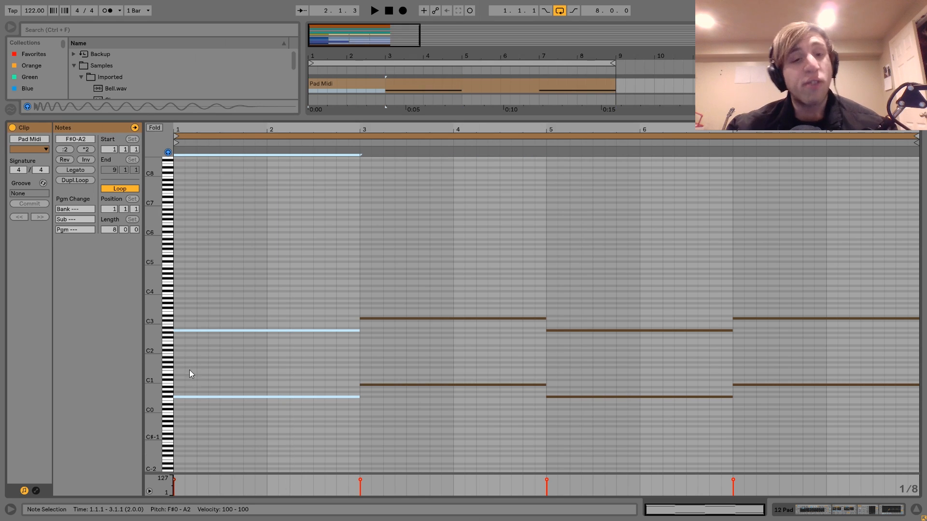
drag(414, 445, 402, 206)
click(358, 219)
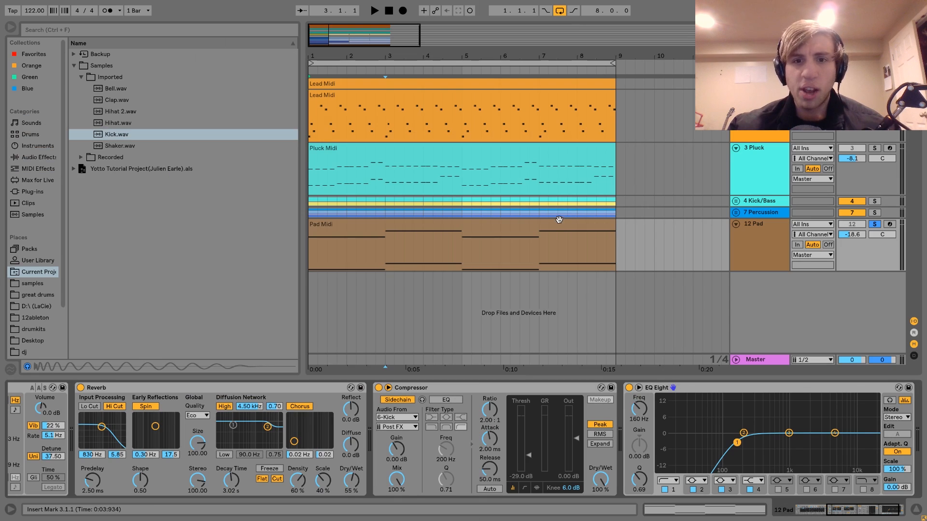
Step: Open the Pad Midi and Pluck Midi clips together to compare the pad's held notes with the pluck's notes
click(558, 221)
ctrl+click(529, 91)
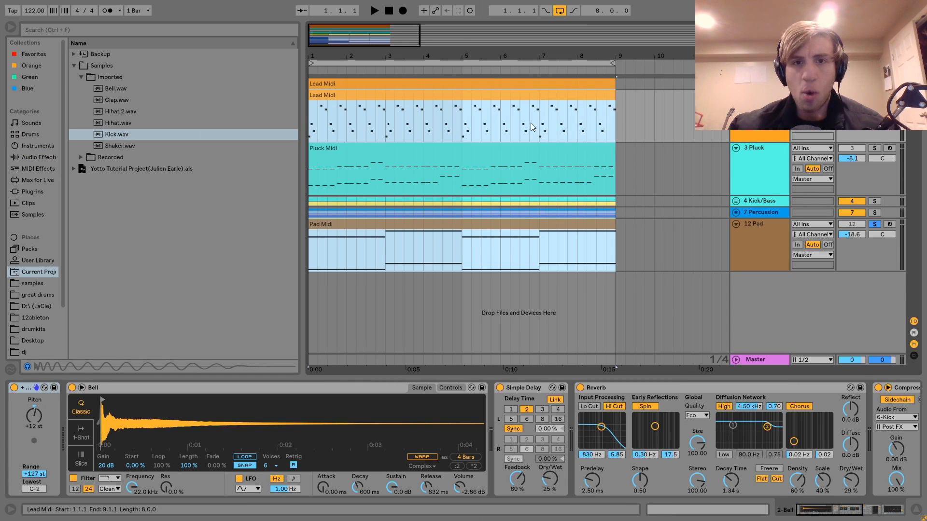
ctrl+click(529, 151)
click(530, 151)
ctrl+click(538, 223)
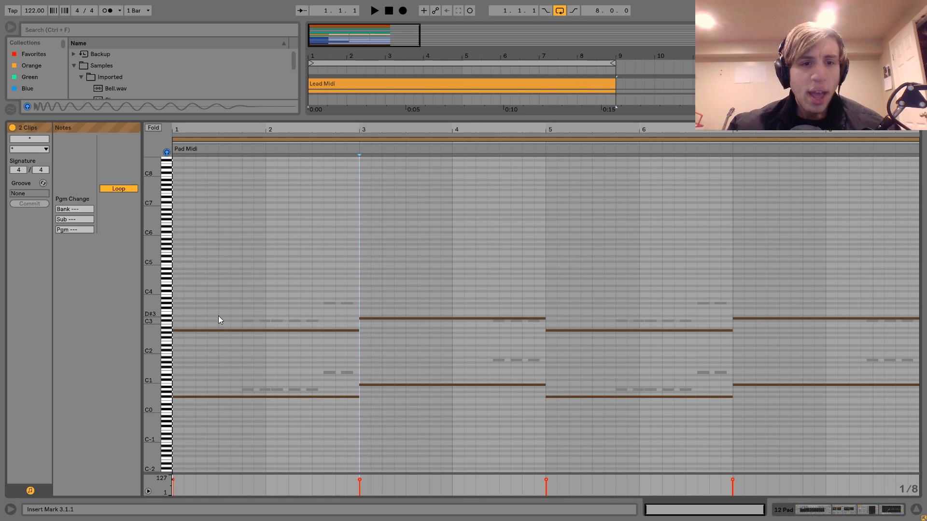
drag(215, 314, 202, 470)
drag(411, 449, 554, 205)
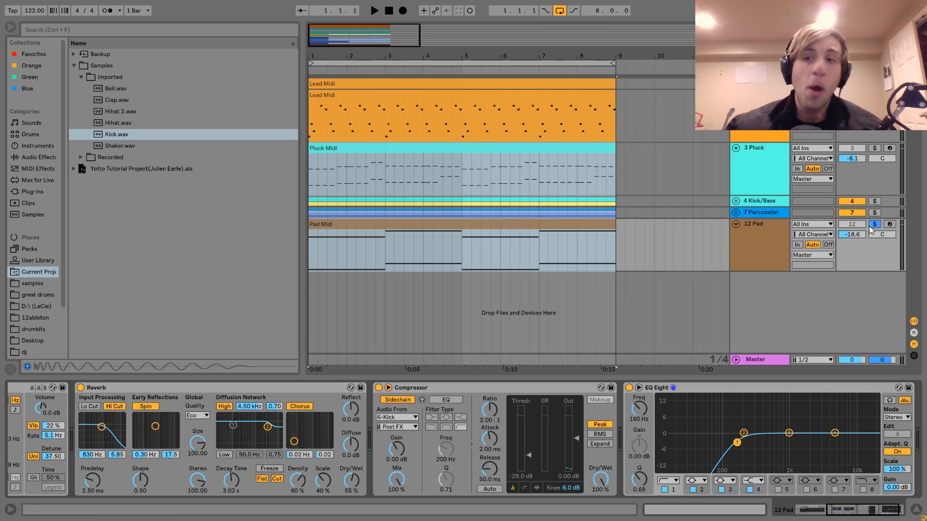
Step: Solo the Pad track again and examine its Analog synth's Osc1 shape and Filter 1 envelope settings
click(871, 226)
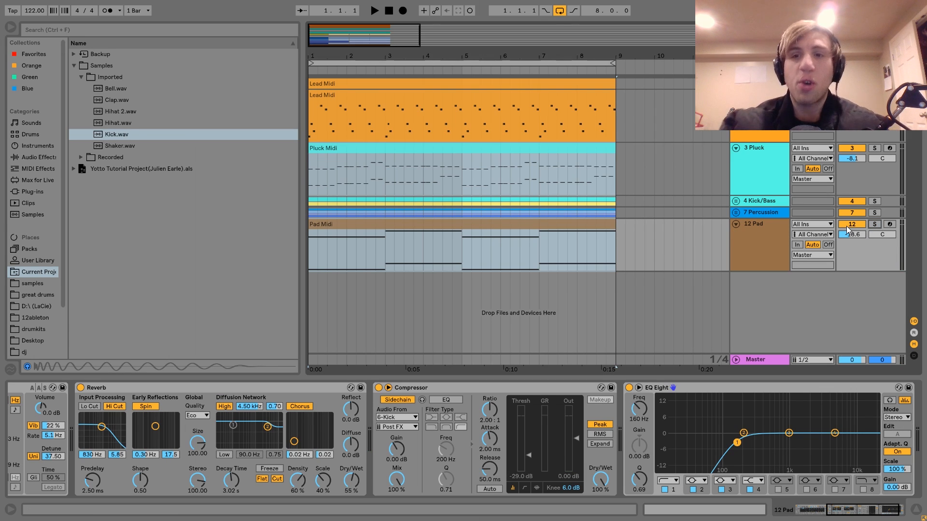
click(748, 231)
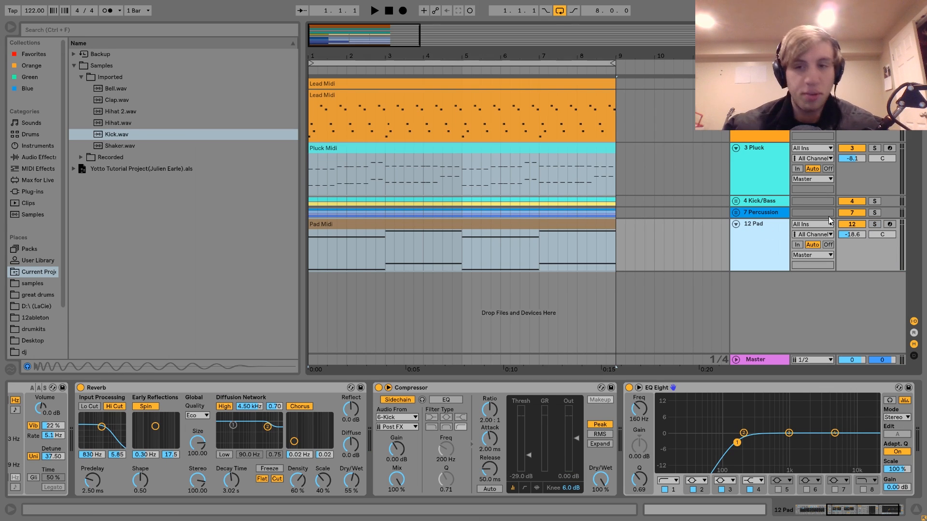
click(874, 225)
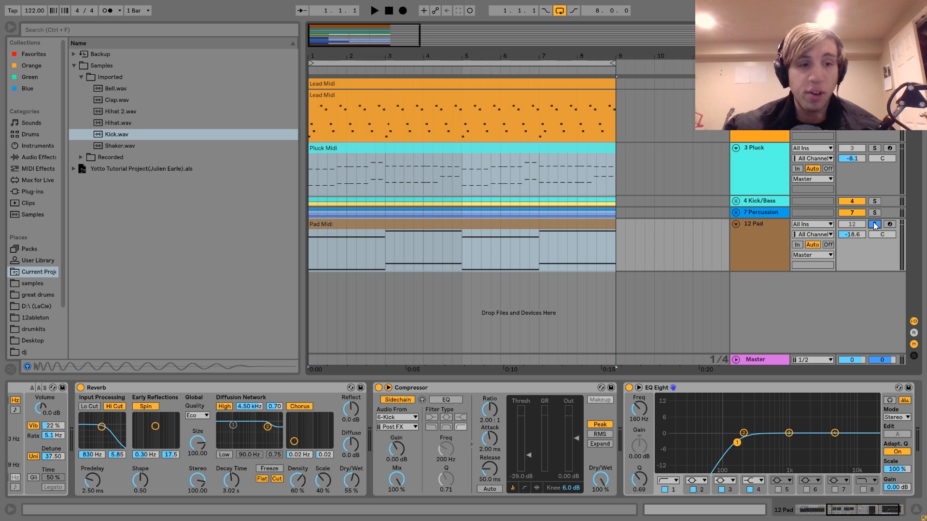
scroll(372, 468, up, 5)
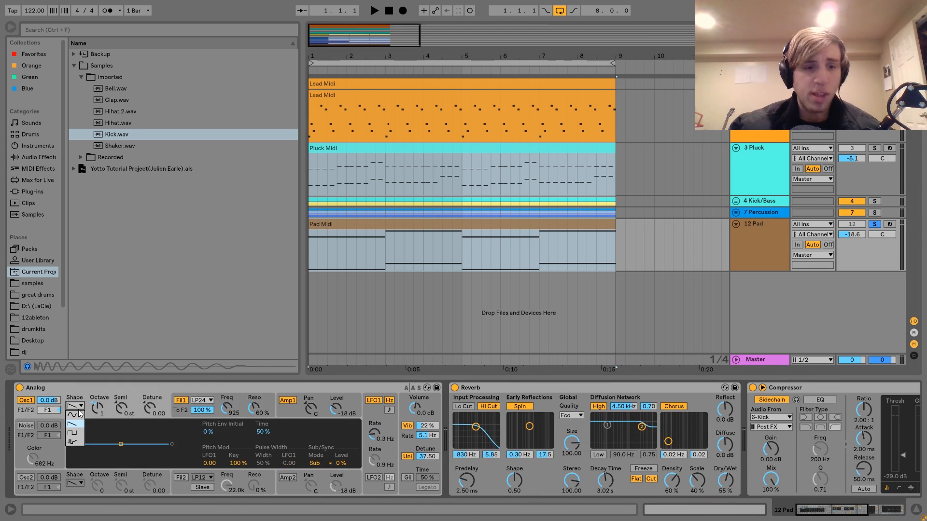
click(185, 409)
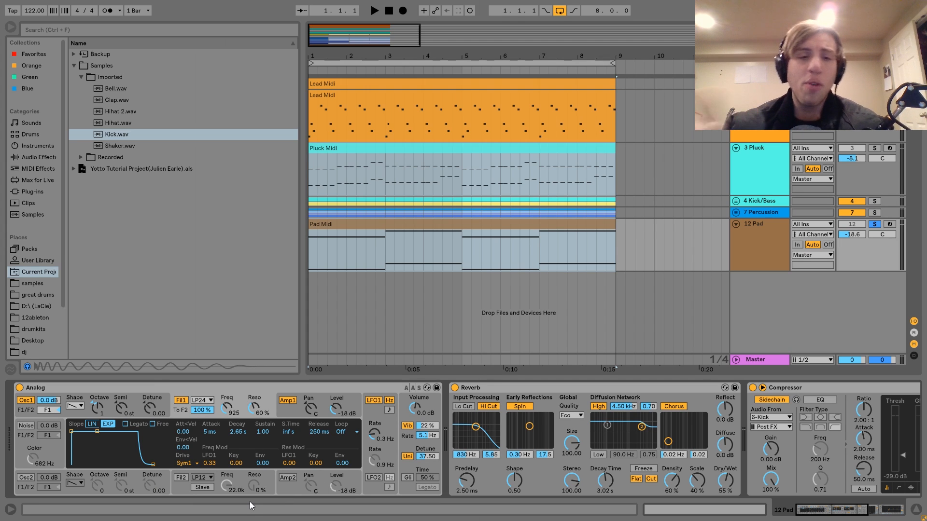
Step: Play the soloed Pad track through bars 1 and 2, and display the Analog synth's routing, keyboard and unison settings
key(space)
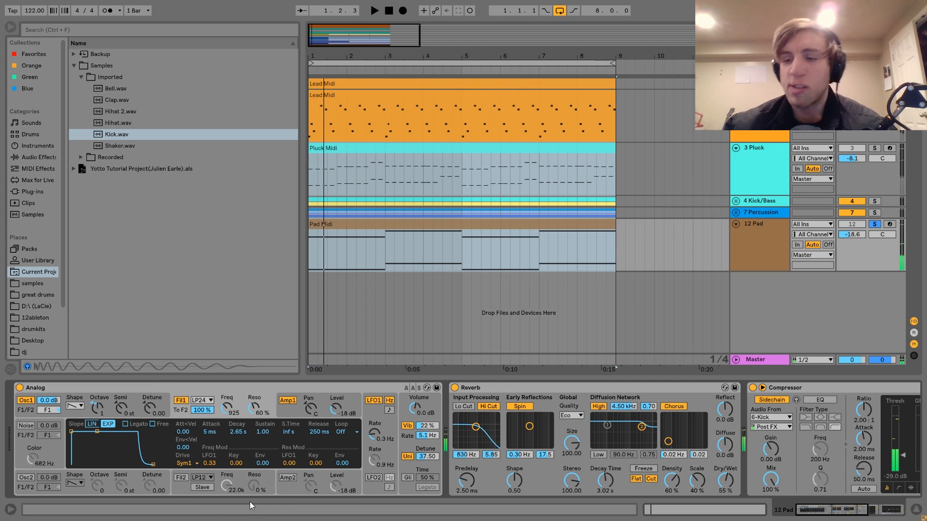
key(space)
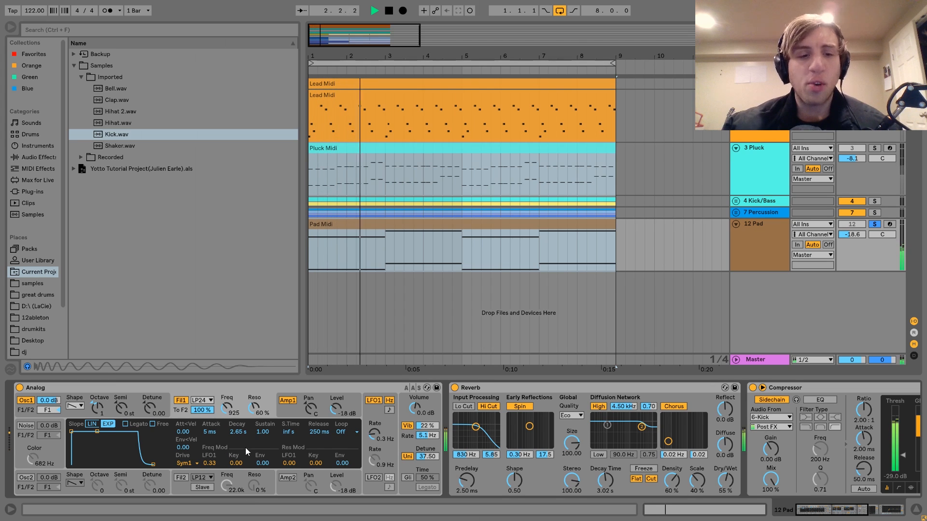
key(space)
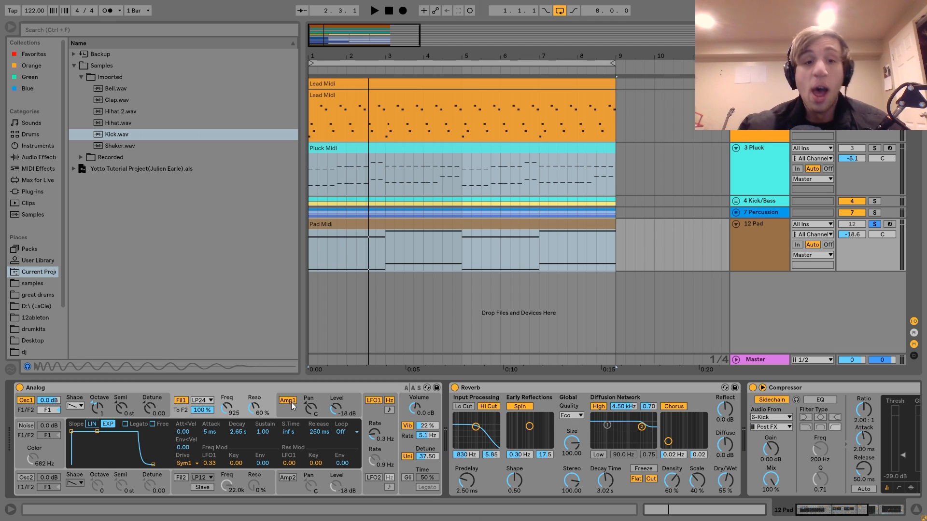
click(407, 416)
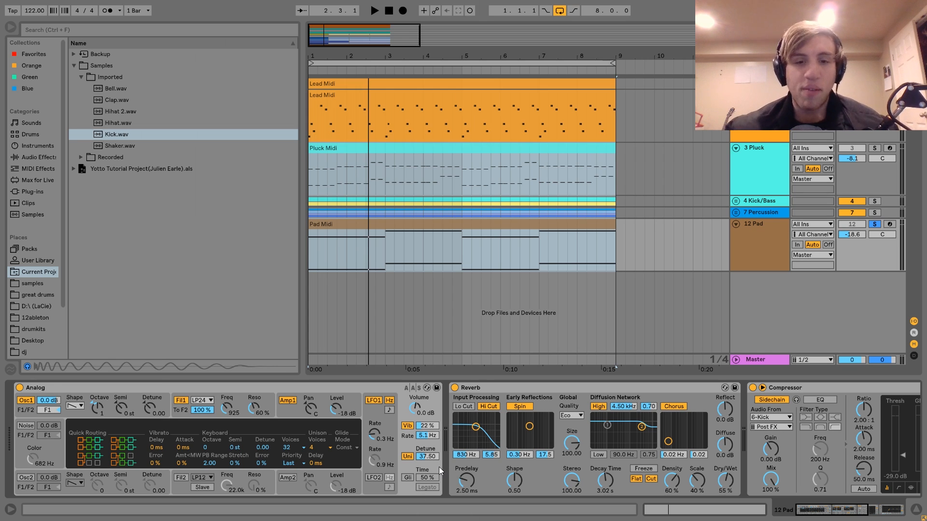
Step: Examine the Pad's effects chain device by device: the Reverb, the kick-sidechained Compressor and the EQ Eight
scroll(439, 467, right, 3)
click(432, 387)
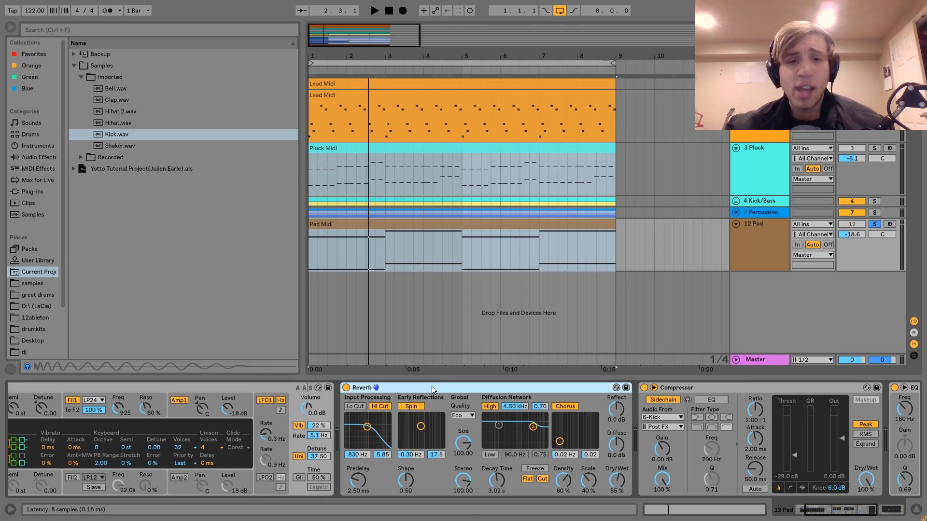
scroll(431, 386, right, 3)
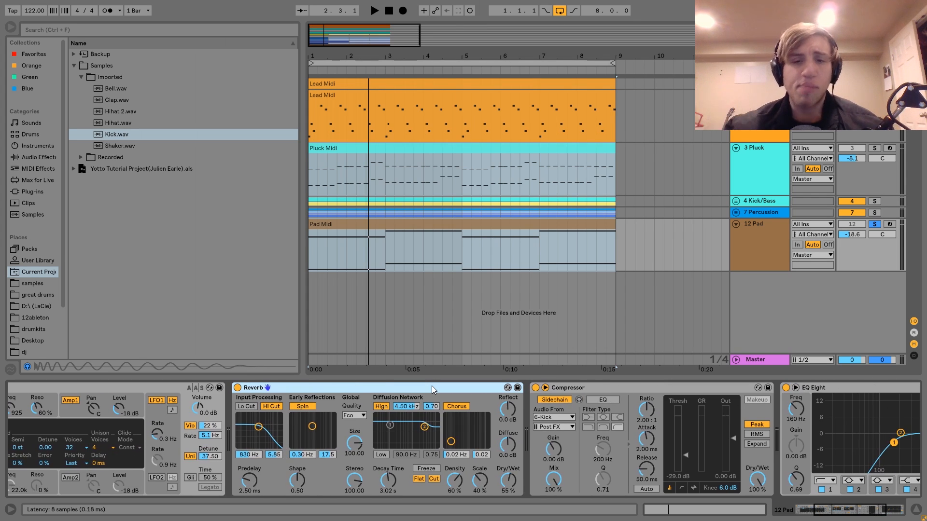
scroll(432, 386, right, 6)
click(497, 385)
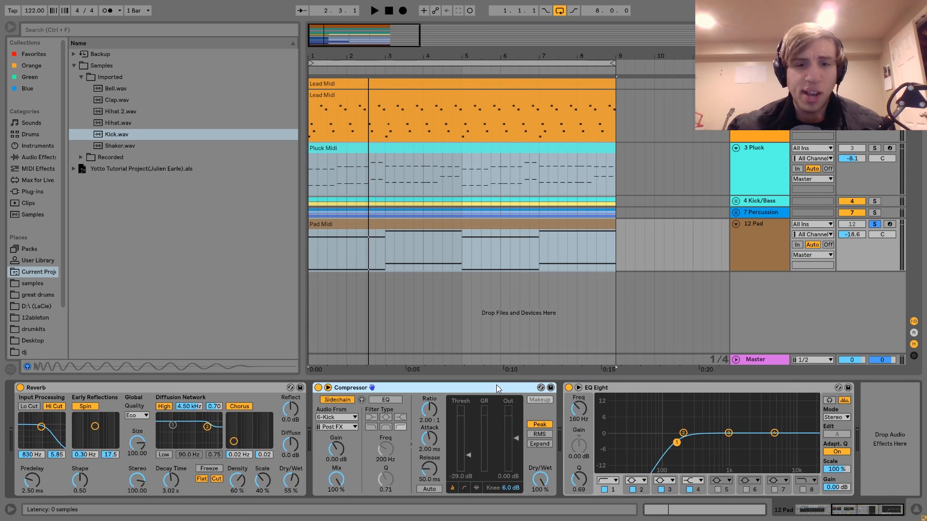
click(647, 389)
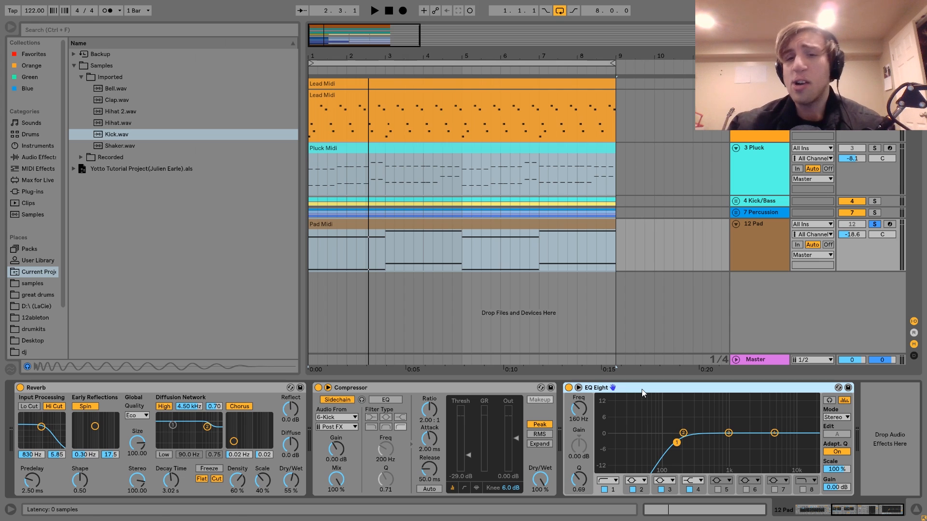
scroll(520, 424, left, 10)
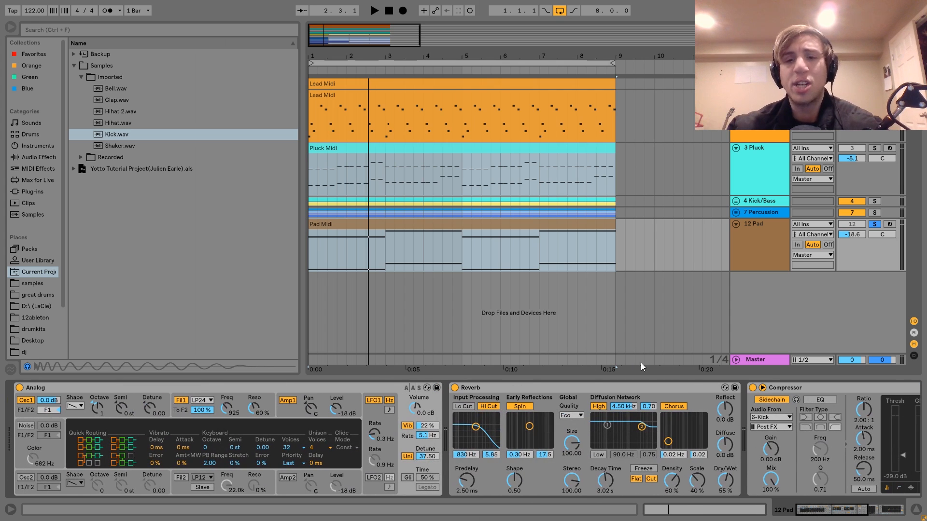
Step: Turn off the Pad track's solo and fold all tracks in the arrangement to their collapsed height
click(735, 224)
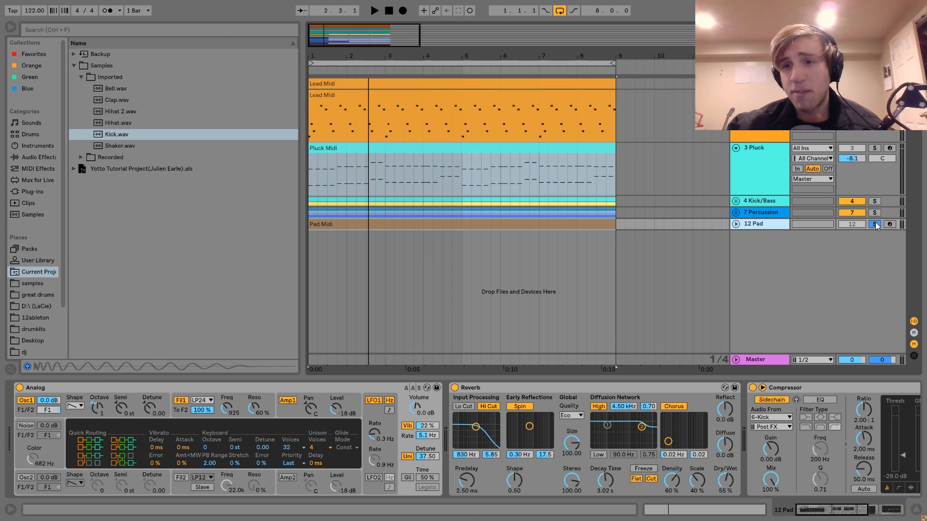
click(748, 176)
key(ctrl+a)
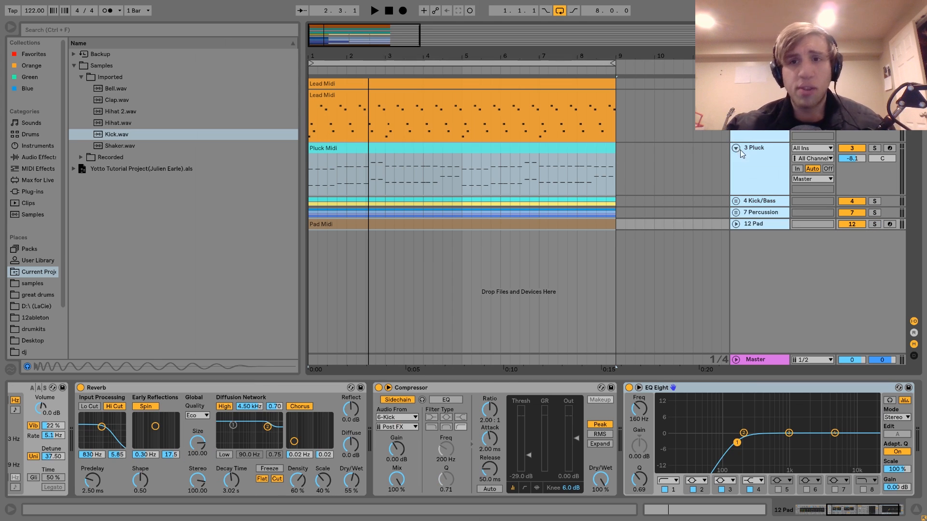
click(740, 150)
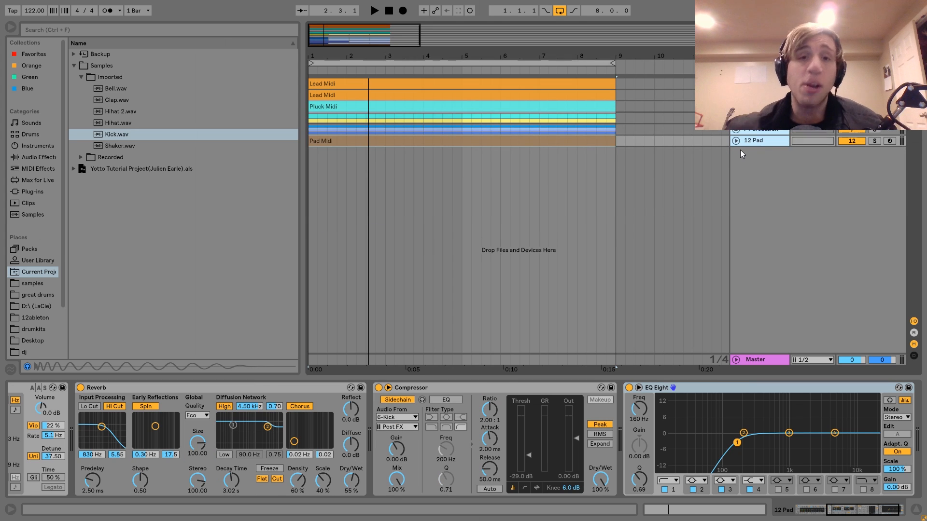